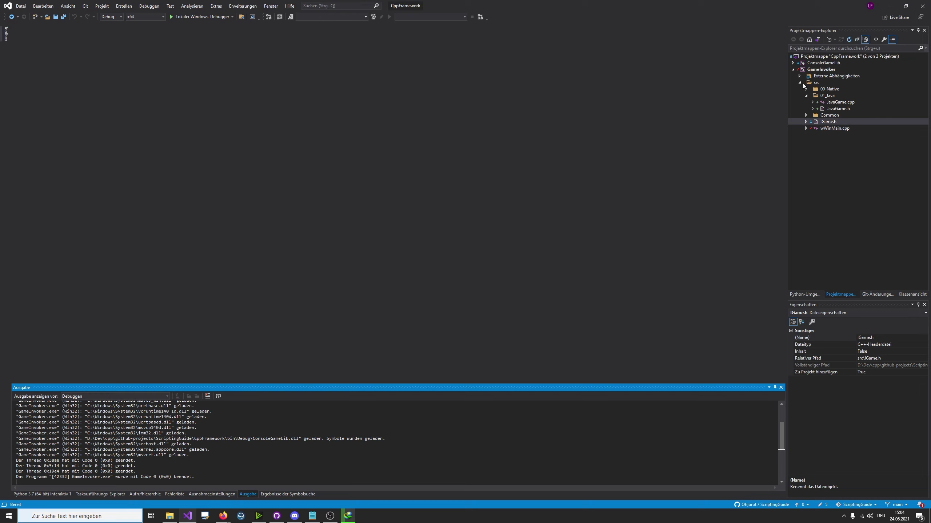
Open the post-build event settings in the GameInvoker project's properties
left_click(802, 83)
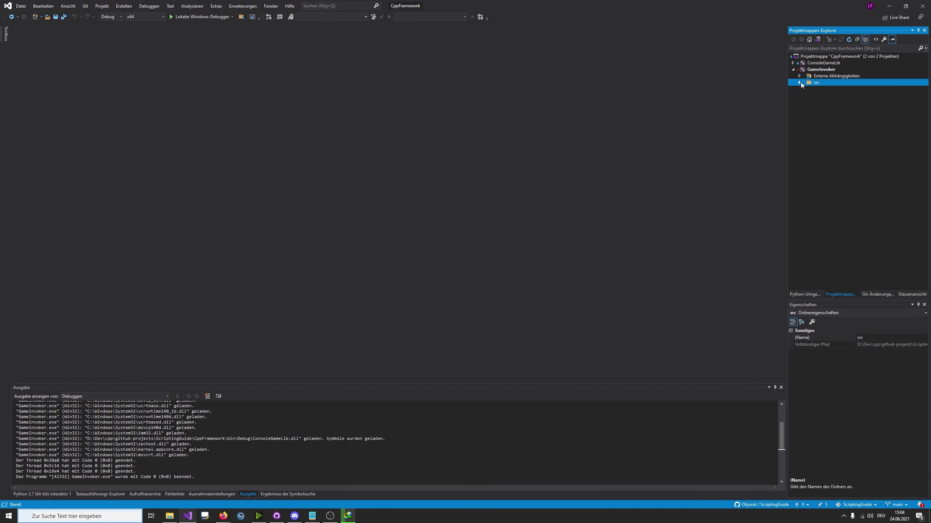
right_click(821, 69)
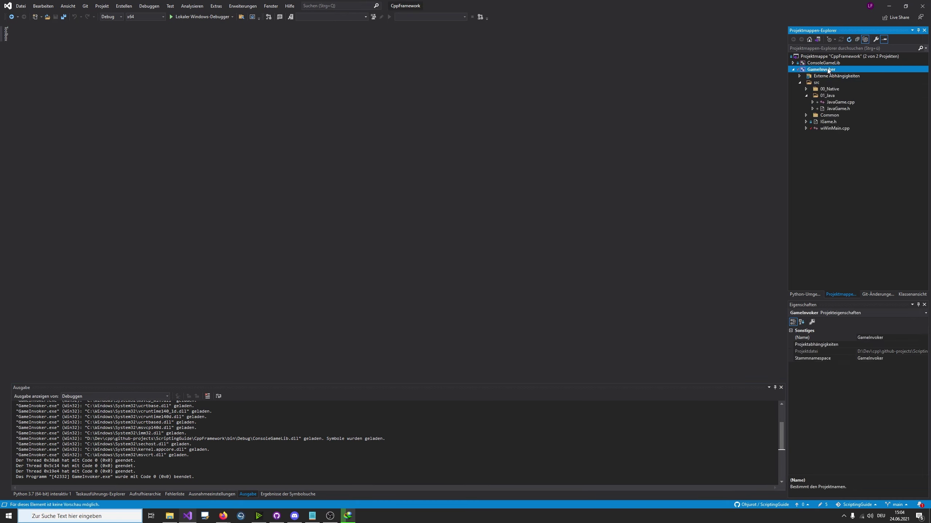
left_click(784, 313)
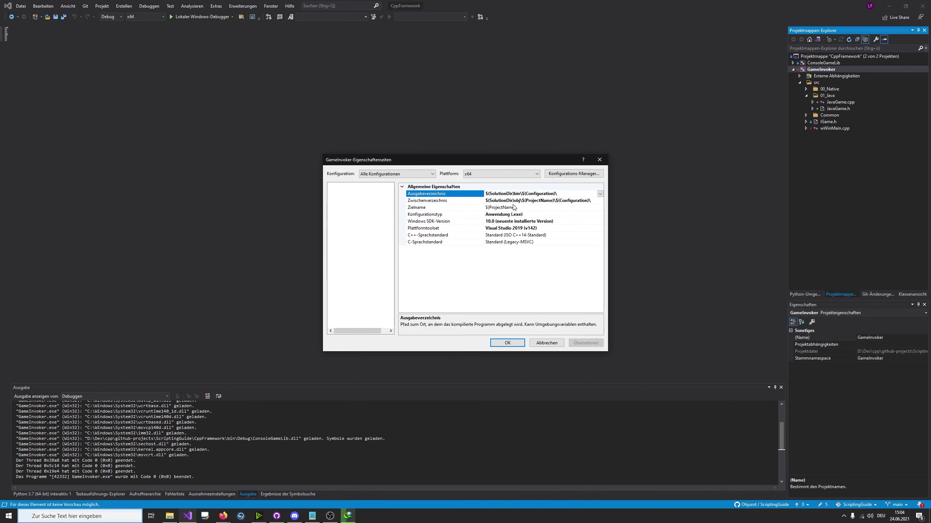
left_click(277, 275)
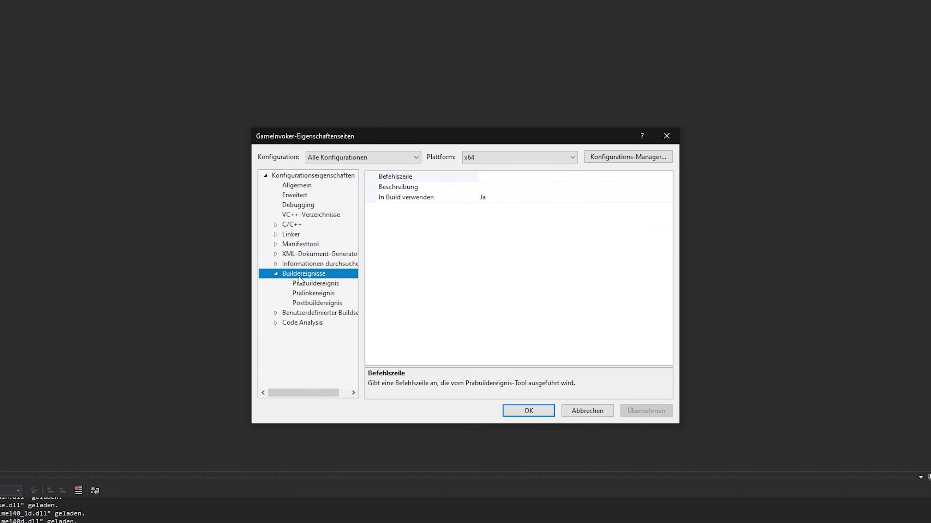
left_click(327, 303)
Enter xcopy $(SolutionDir)data\* $(TargetDir) /y /i /s as the post-build command line
left_click(594, 177)
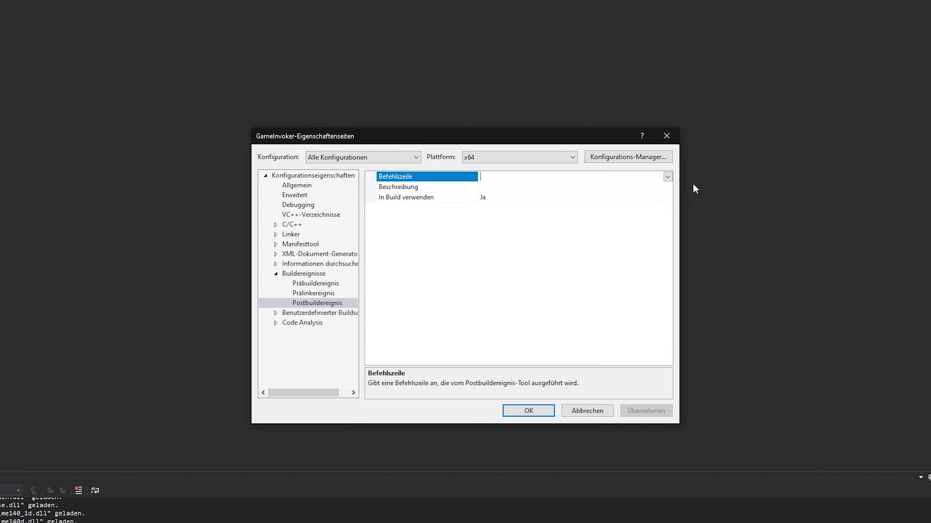
left_click(673, 177)
left_click(513, 189)
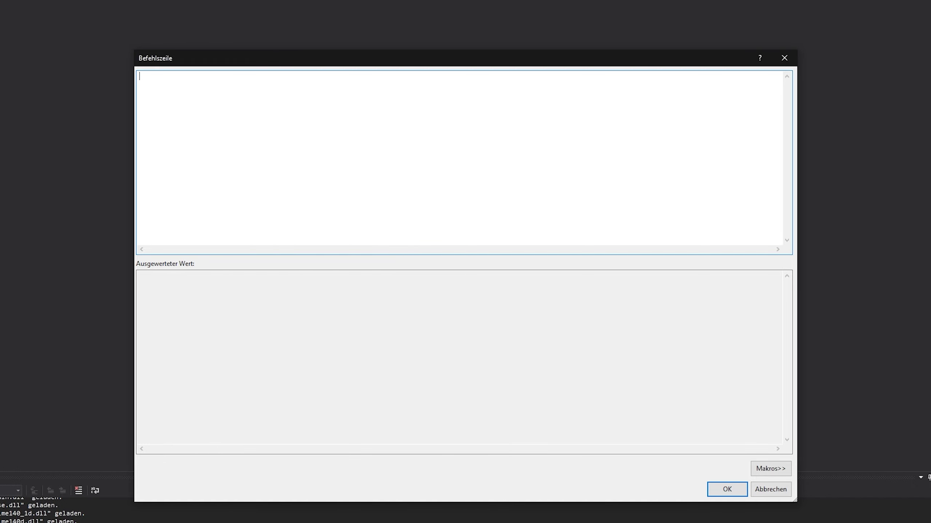
key("alt+Tab")
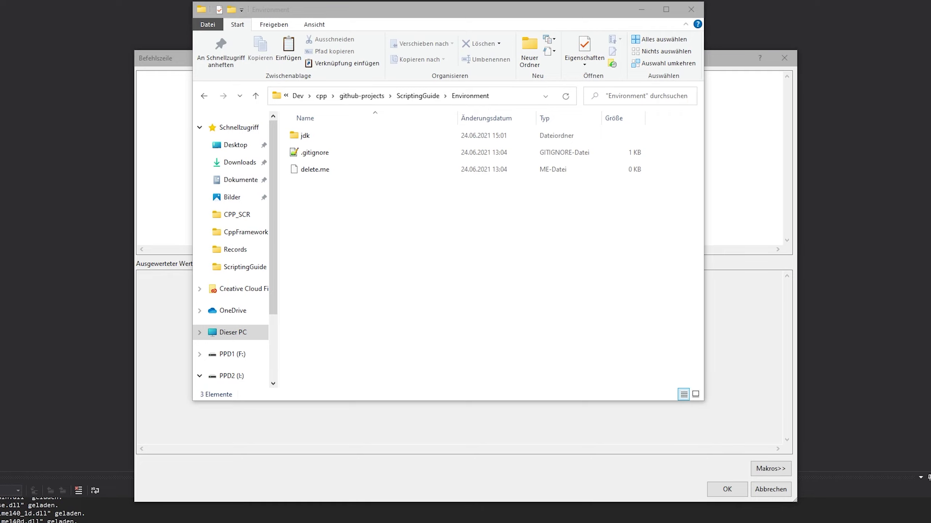
left_click(574, 405)
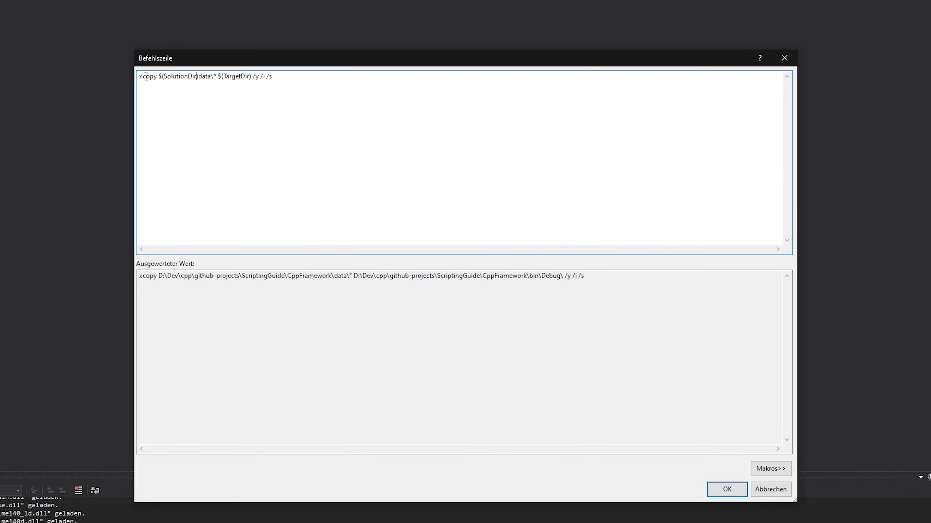
left_click_drag(139, 76, 352, 86)
left_click(339, 86)
left_click_drag(198, 77, 208, 75)
Check the ScriptingGuide folder hierarchy in File Explorer and replace data with .. after $(SolutionDir) in the command's source path
key("alt+Tab")
left_click(425, 95)
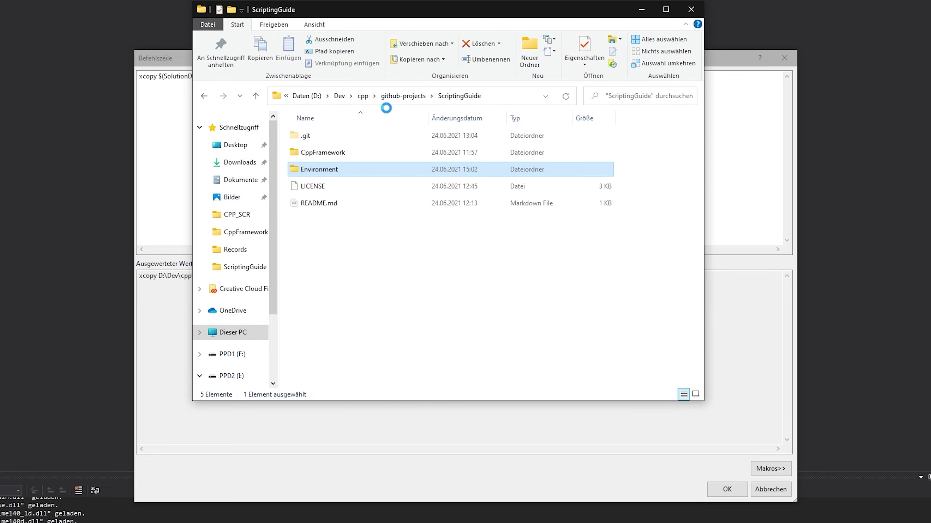
double_click(342, 153)
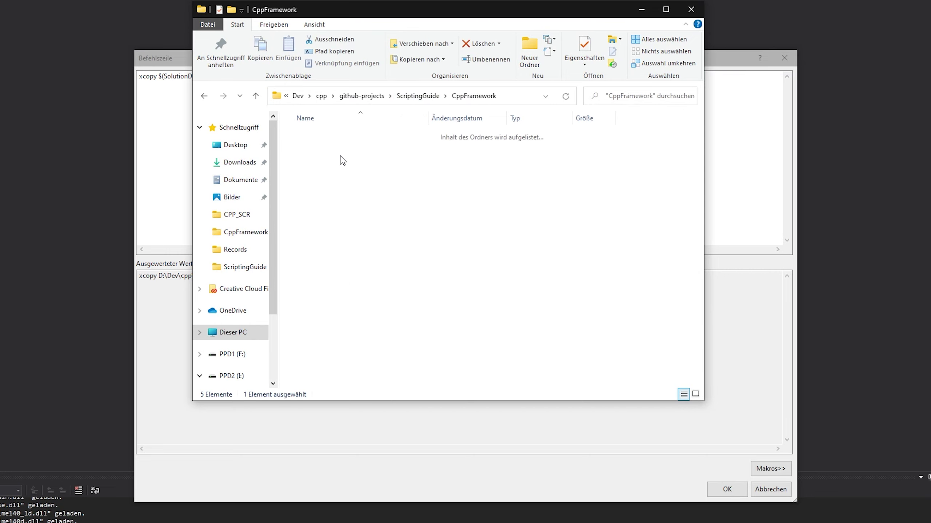
left_click(428, 97)
left_click(179, 92)
double_click(210, 76)
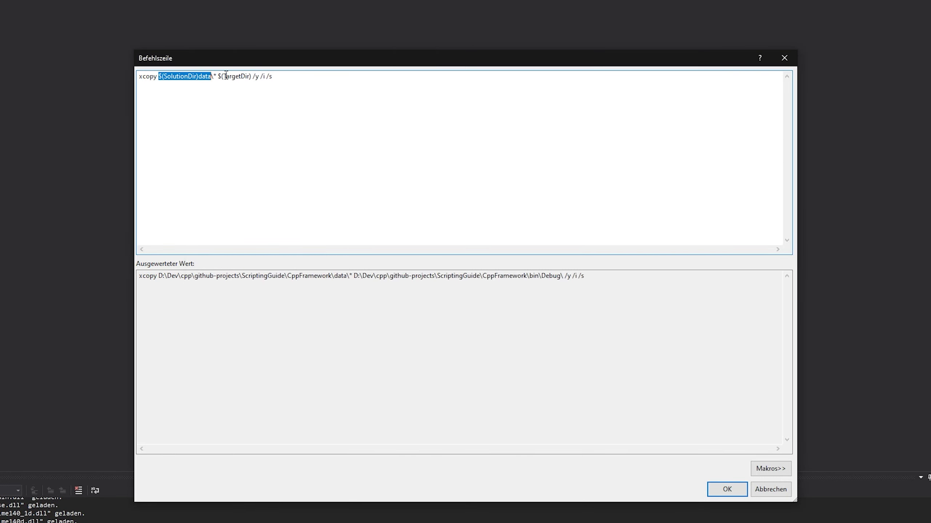
left_click(226, 77)
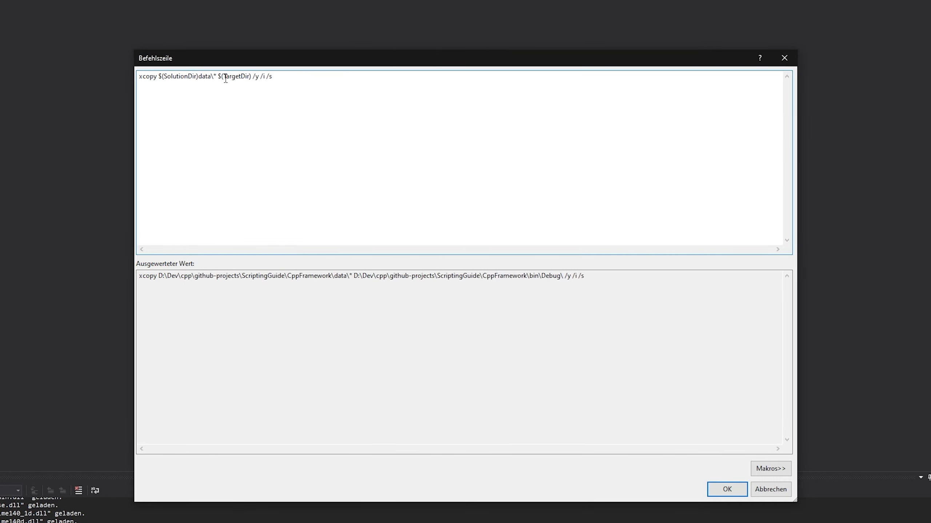
key("BackSpace")
key("BackSpace")
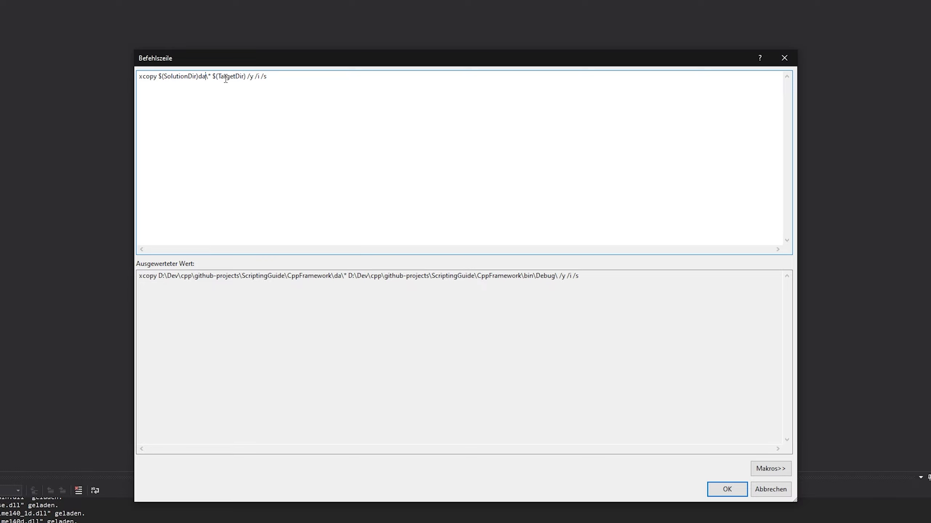
key("BackSpace")
key("BackSpace")
type("..")
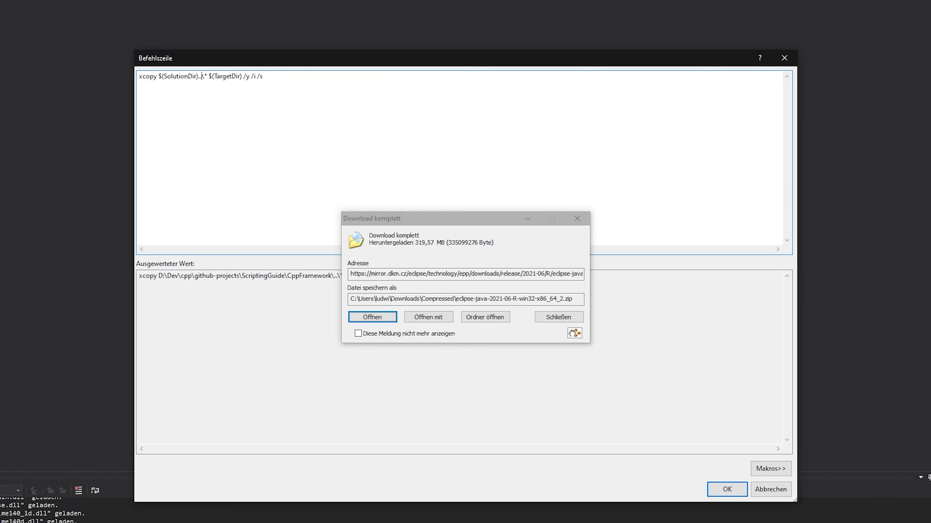
left_click(375, 317)
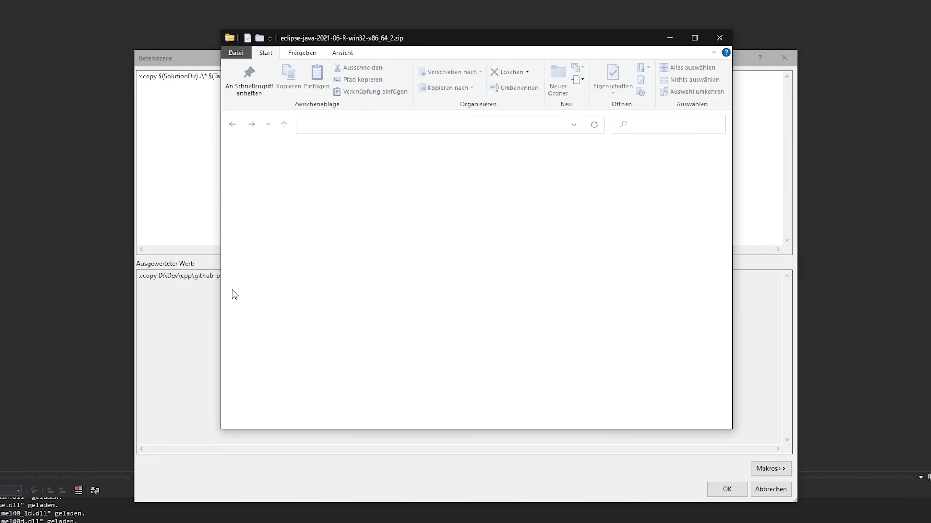
left_click(172, 179)
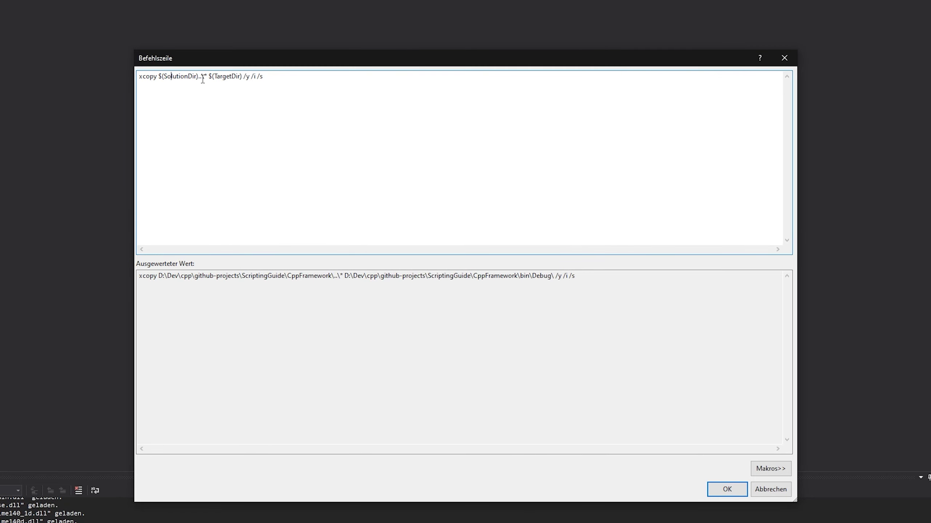
key("alt+Tab")
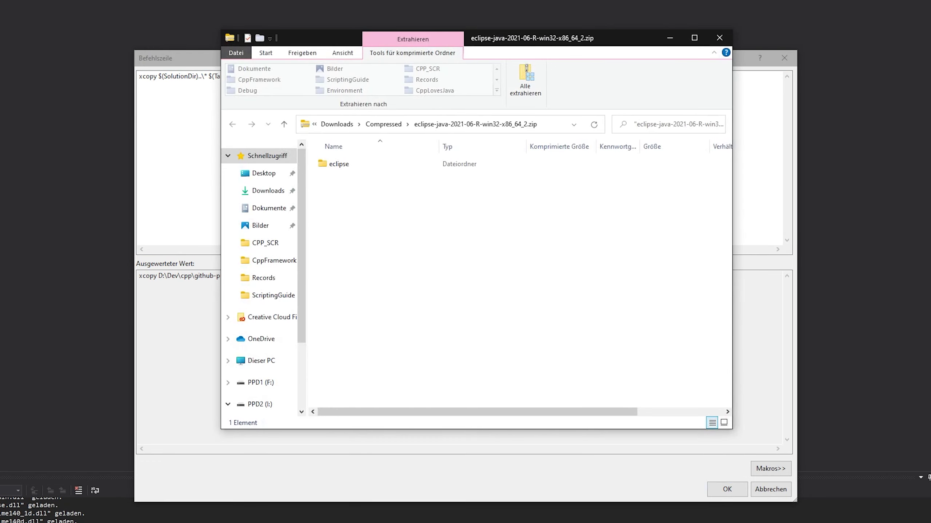
left_click(670, 38)
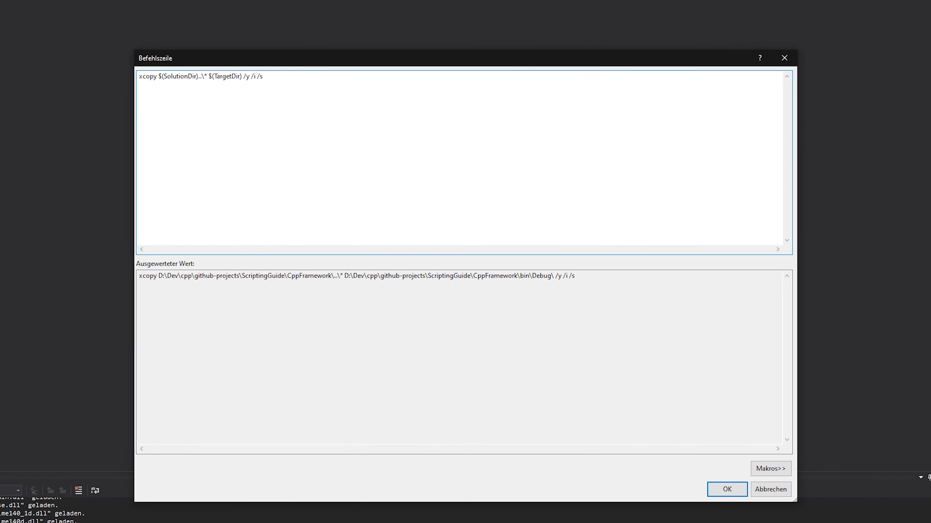
Browse to the JDK's jre folder in File Explorer and copy the Environment\jdk\jre part of its path
key("alt+Tab")
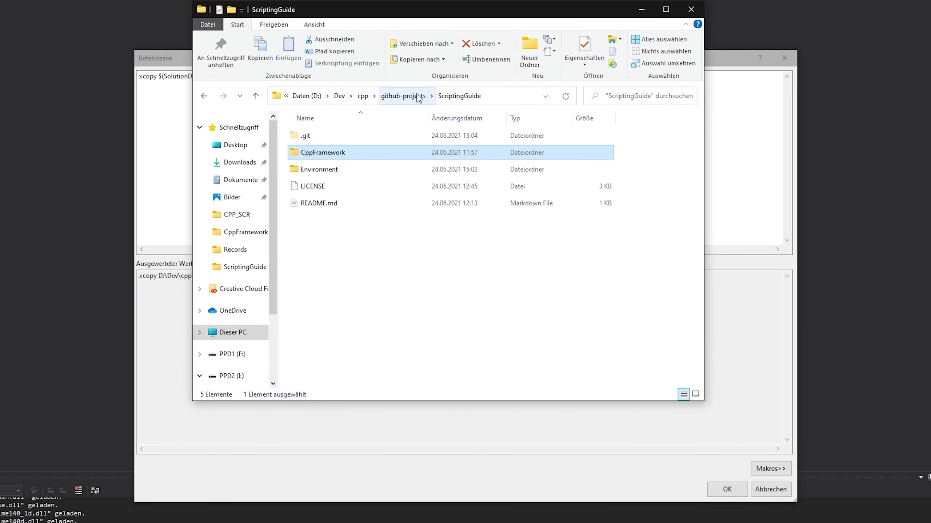
left_click(345, 229)
double_click(331, 169)
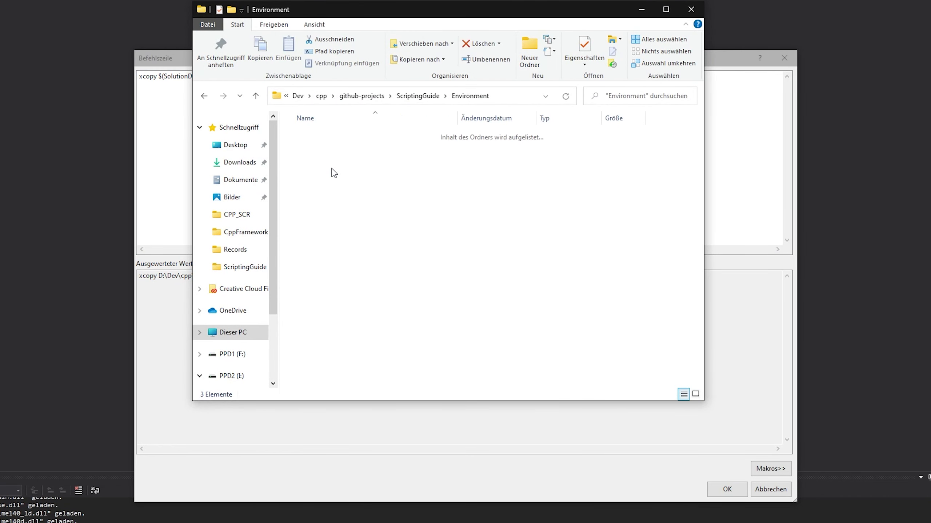
double_click(318, 137)
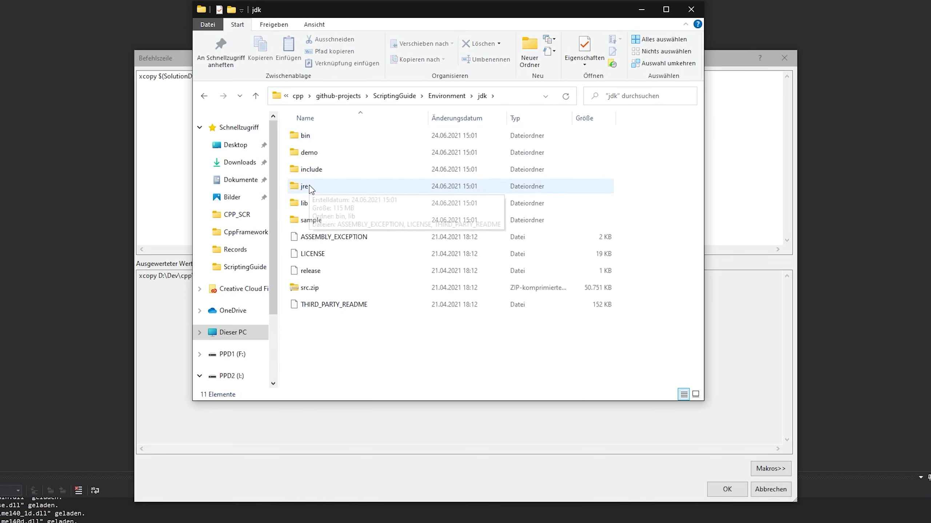
double_click(311, 188)
left_click(517, 98)
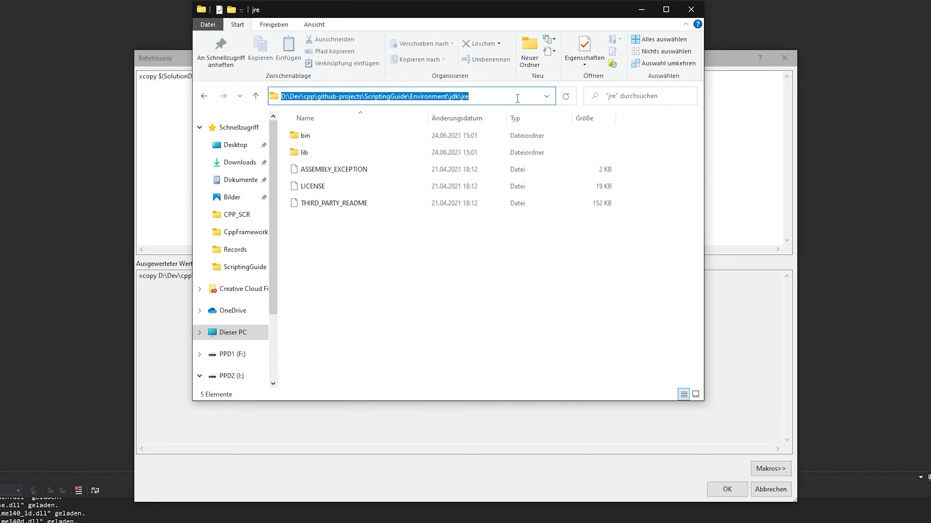
left_click(507, 97)
left_click_drag(473, 98, 410, 98)
key("ctrl+c")
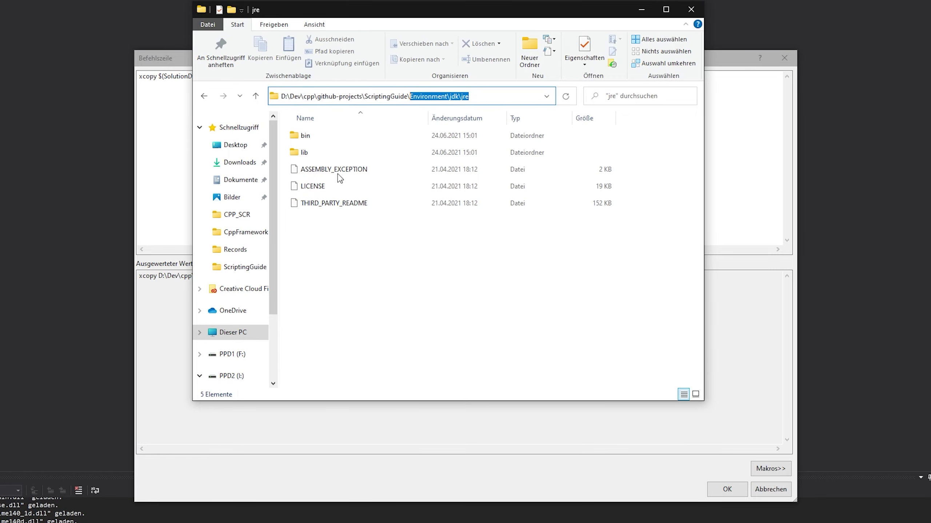
Insert Environment\jdk\jre\ after ..\ in the source path of the post-build command
left_click(177, 123)
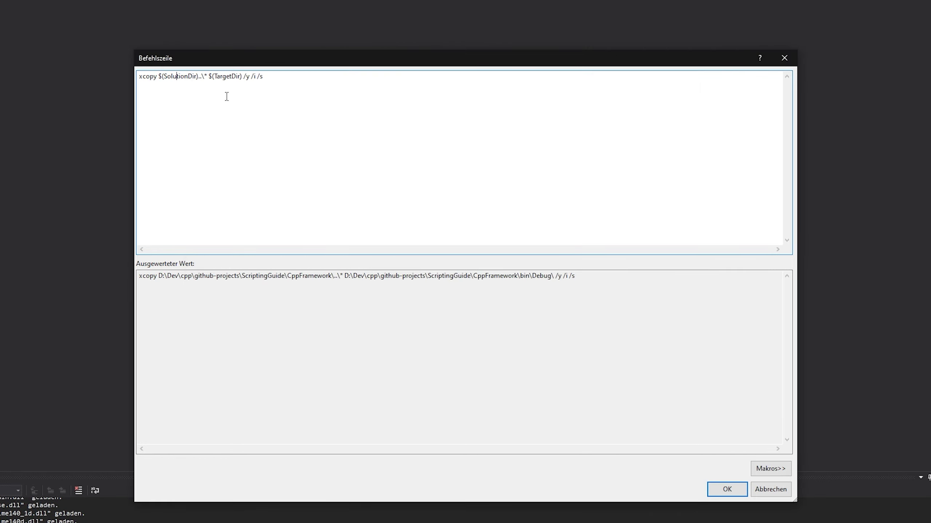
left_click(204, 77)
key("ctrl+v")
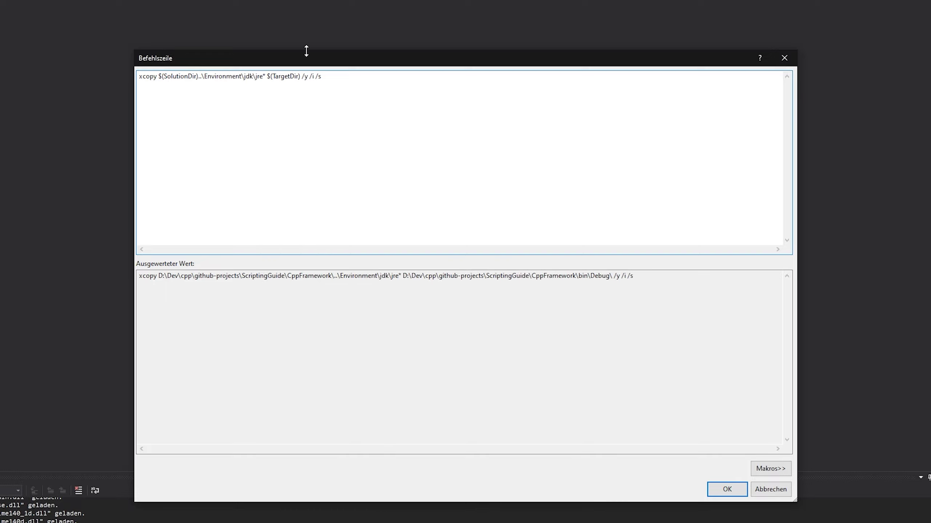
type("\\")
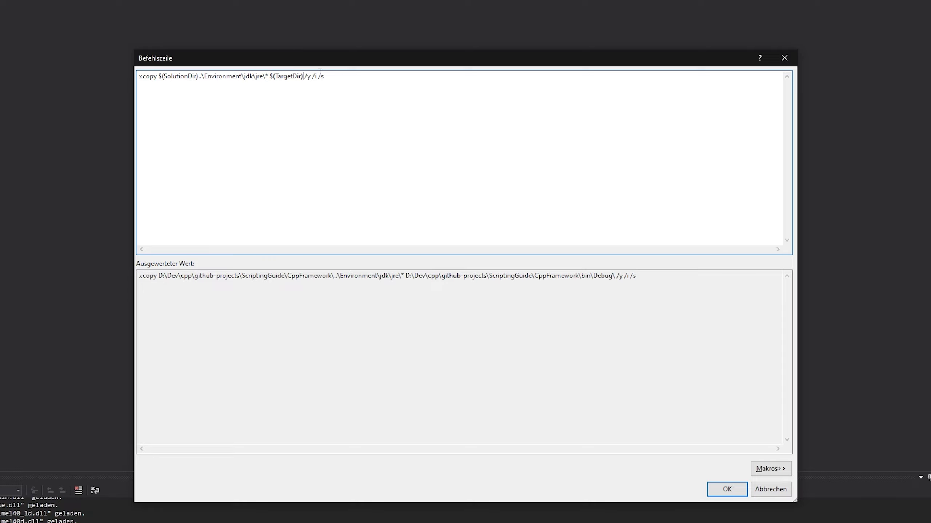
Append jre\ to $(TargetDir) in the post-build command and apply the project properties
type("jre\\")
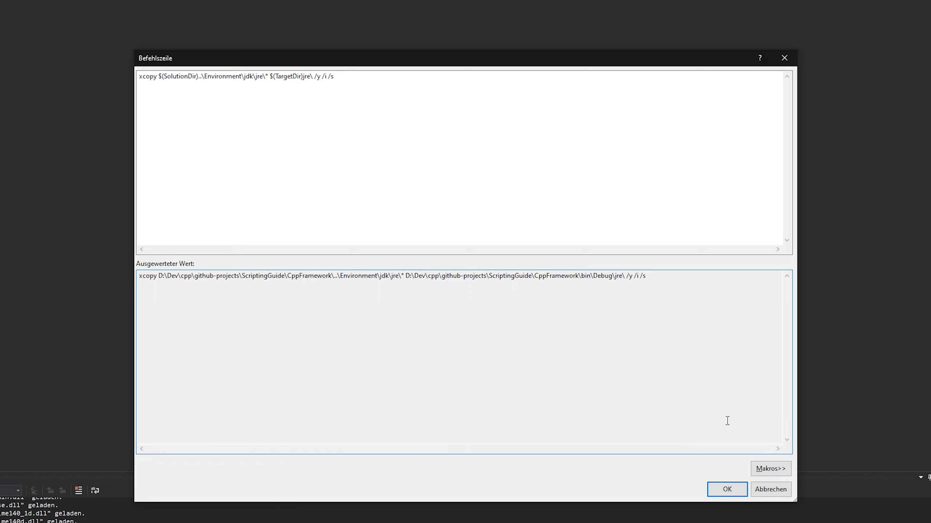
left_click(727, 490)
left_click(641, 414)
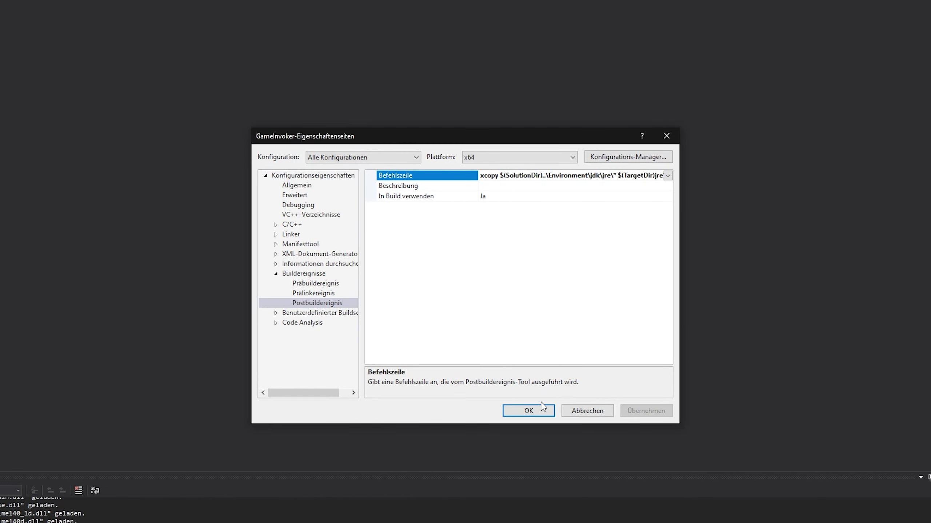
left_click(528, 411)
Build the GameInvoker project and review the list of copied files in the build output
right_click(819, 70)
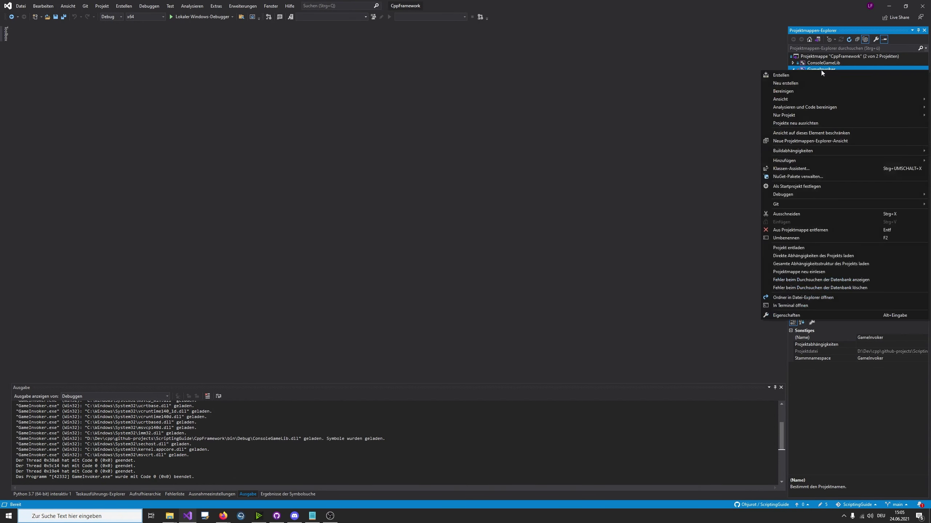
left_click(790, 76)
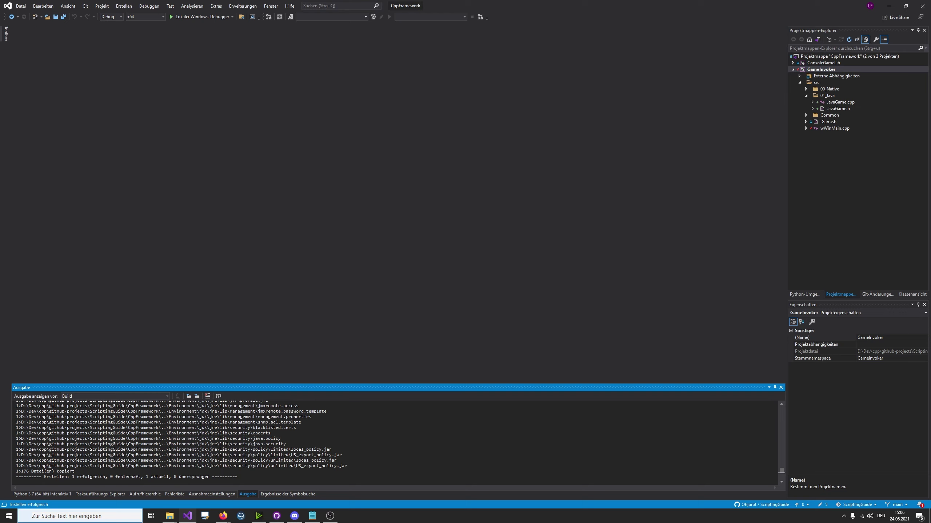
scroll(396, 441, "up", 15)
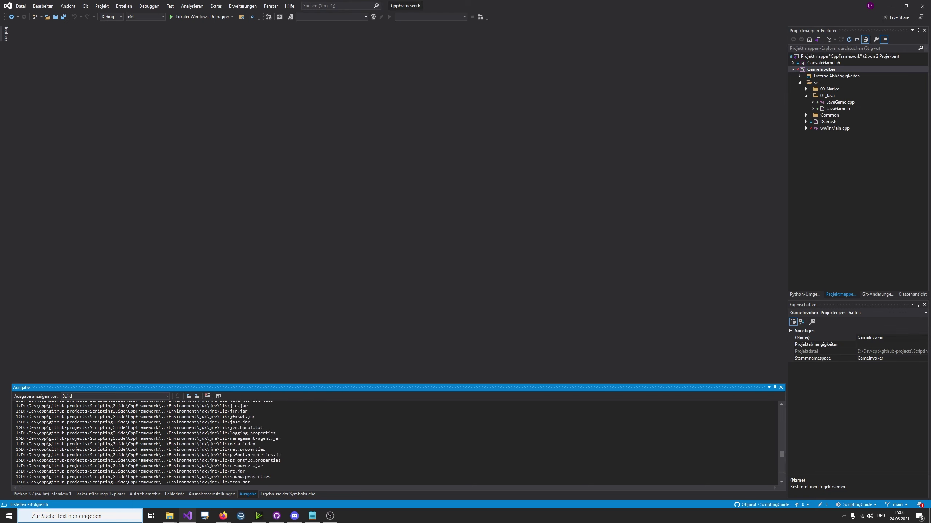
scroll(396, 442, "up", 20)
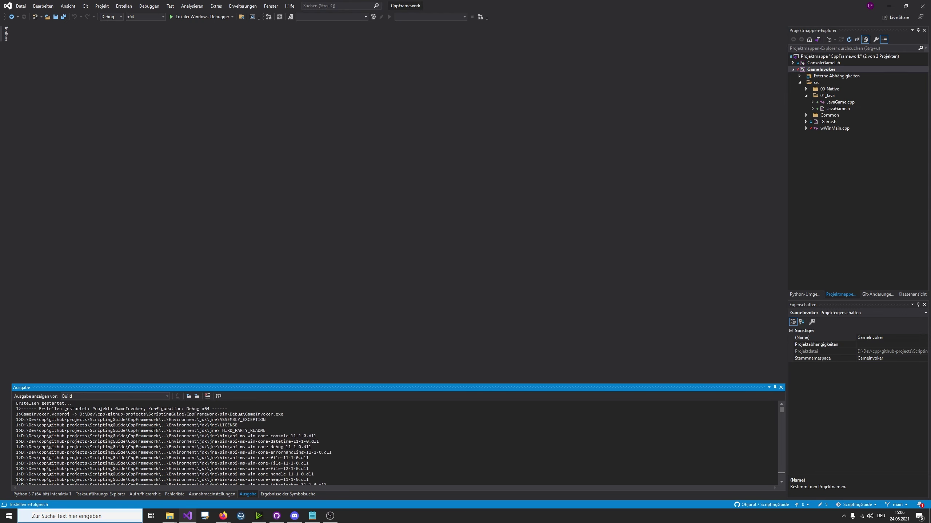
scroll(396, 442, "down", 20)
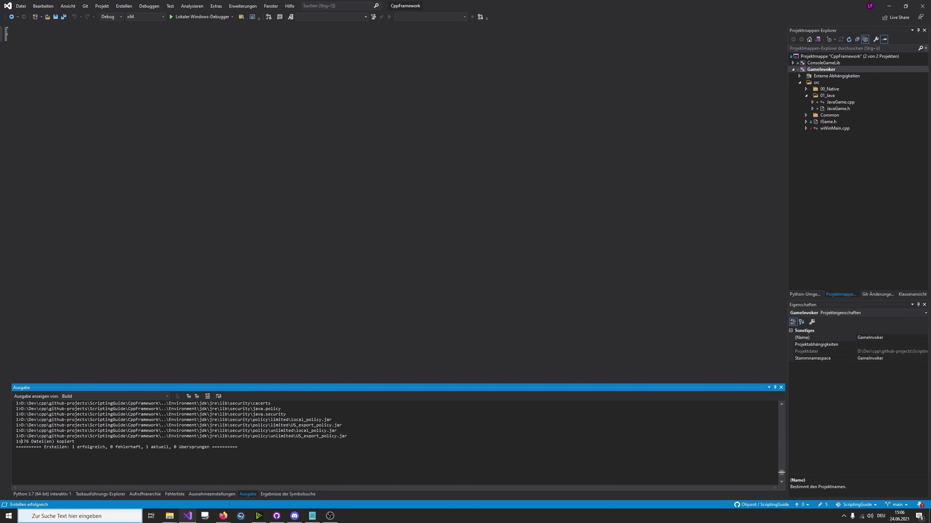
Browse in File Explorer to CppFramework\bin\Debug\jre and check the files copied by the post-build event
mouse_move(170, 516)
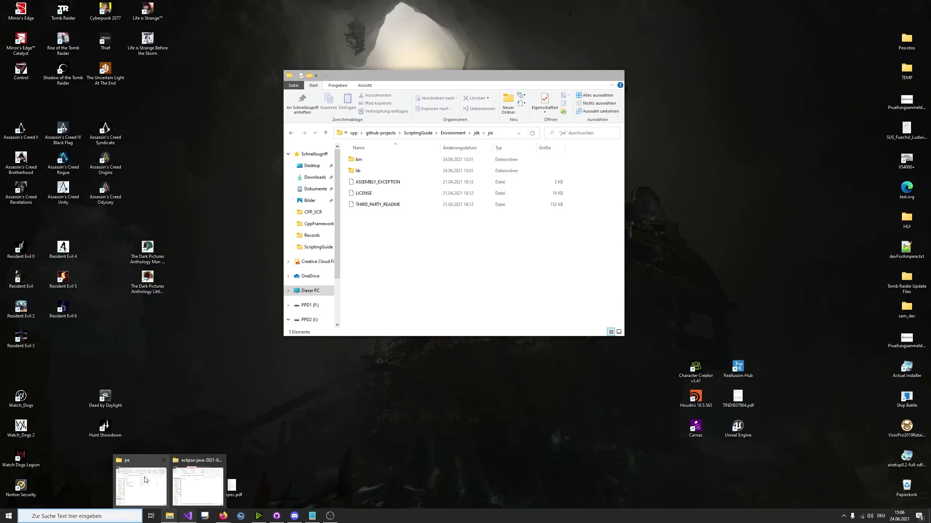
left_click(146, 480)
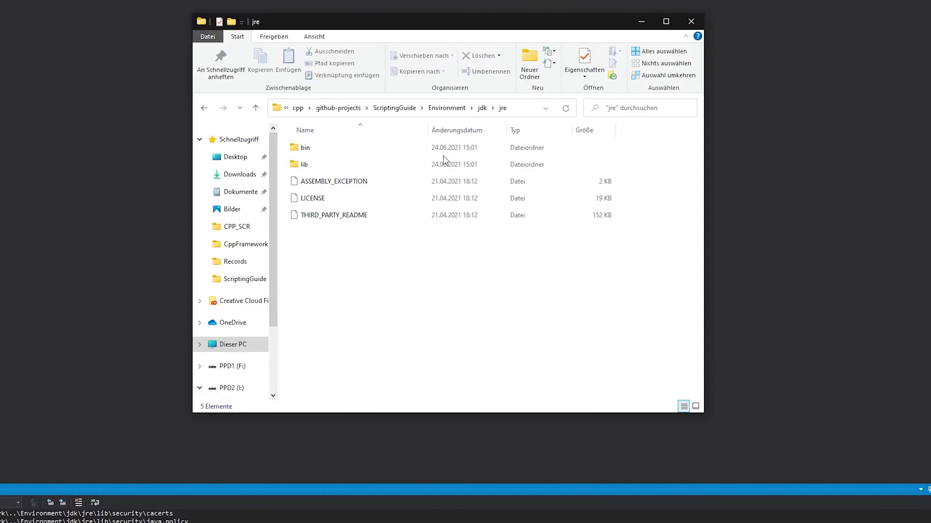
left_click(453, 133)
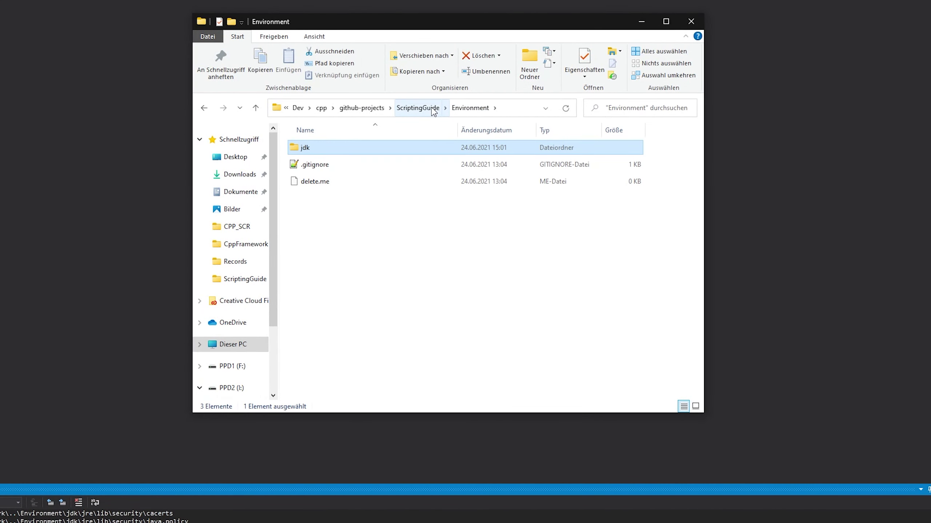
left_click(432, 109)
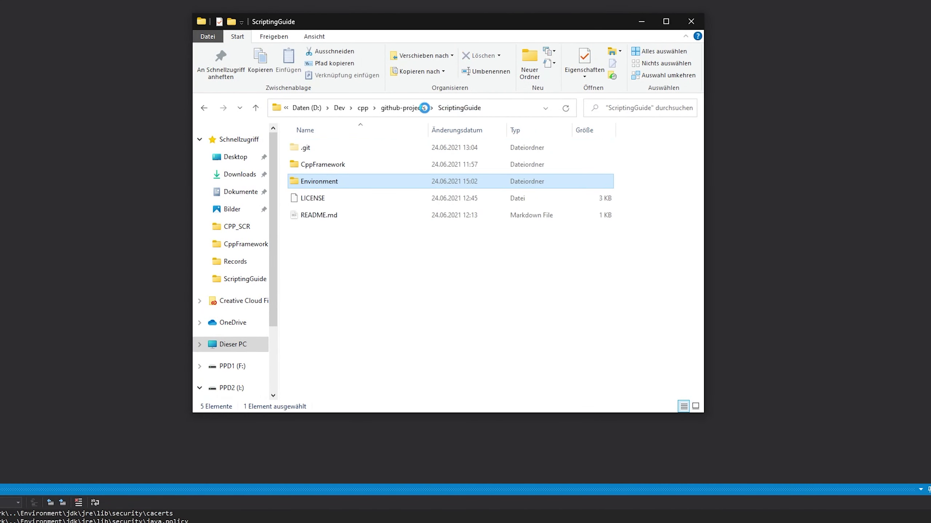
double_click(332, 167)
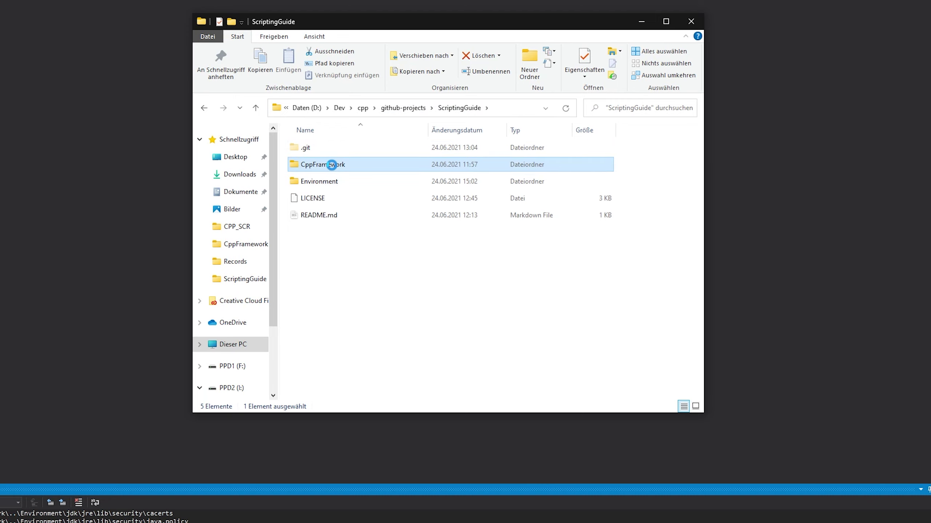
double_click(307, 169)
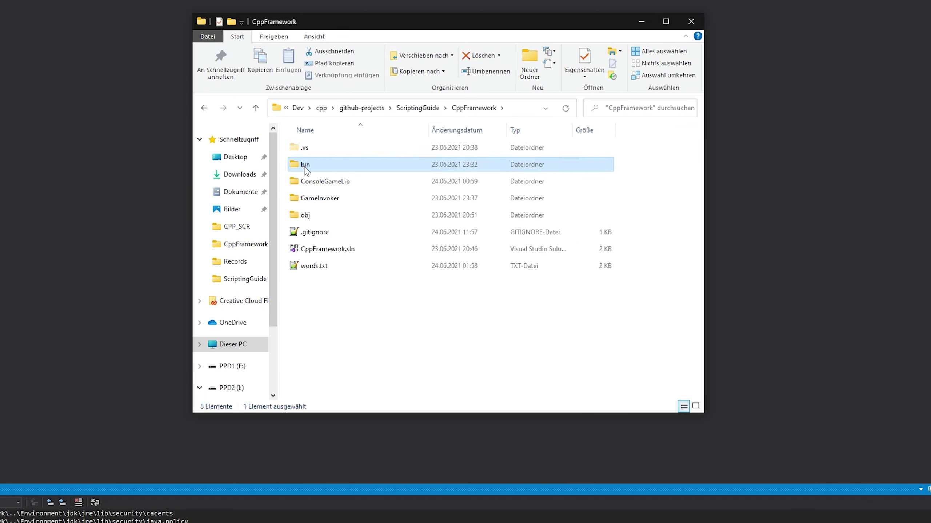
double_click(331, 152)
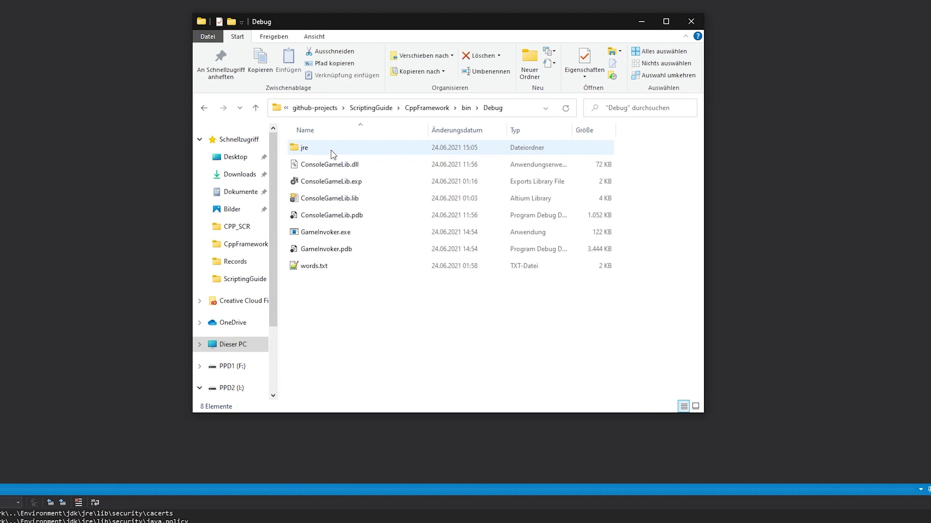
double_click(312, 150)
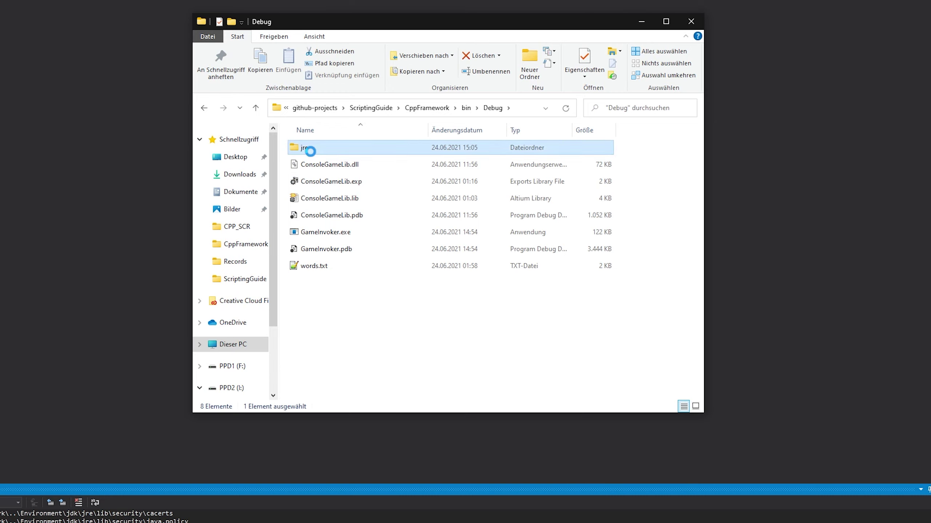
left_click_drag(347, 313, 317, 140)
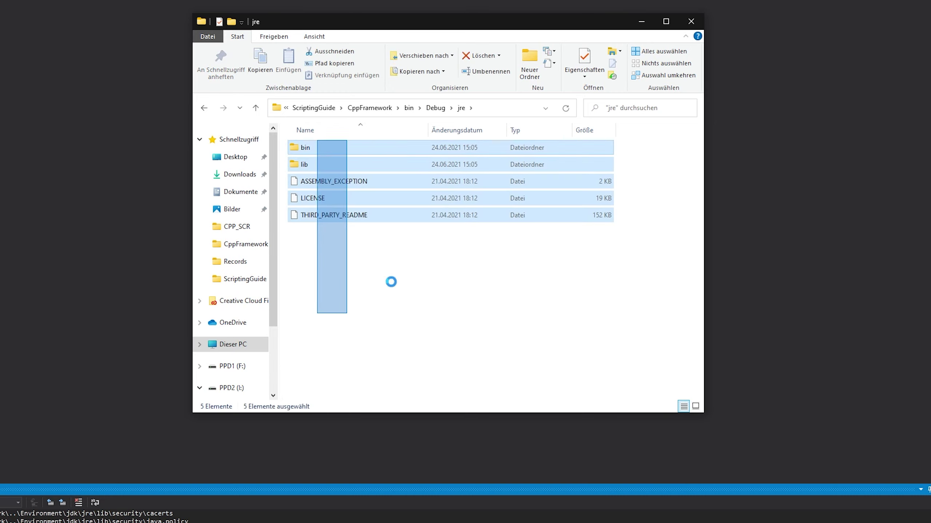
left_click(405, 254)
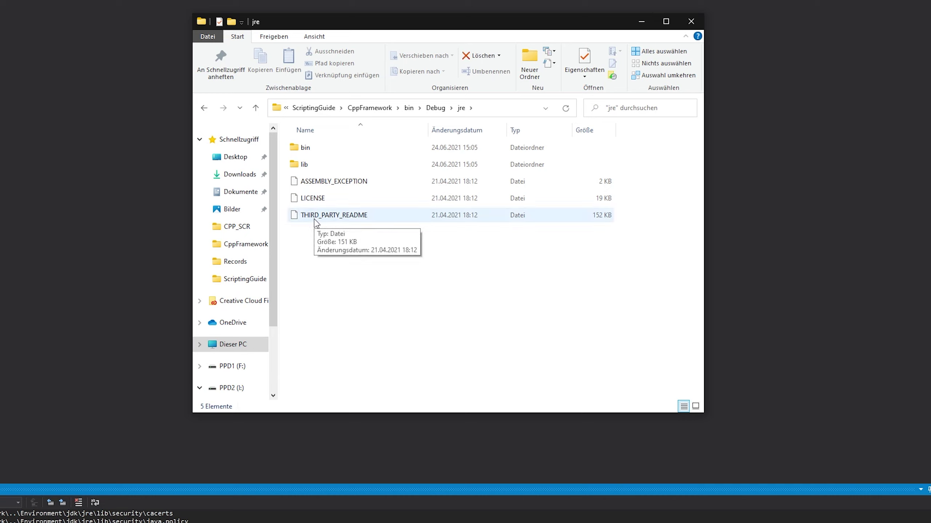
Go back to the ScriptingGuide\Environment folder to look at the jdk folder's location, and close File Explorer
left_click(373, 108)
left_click(417, 108)
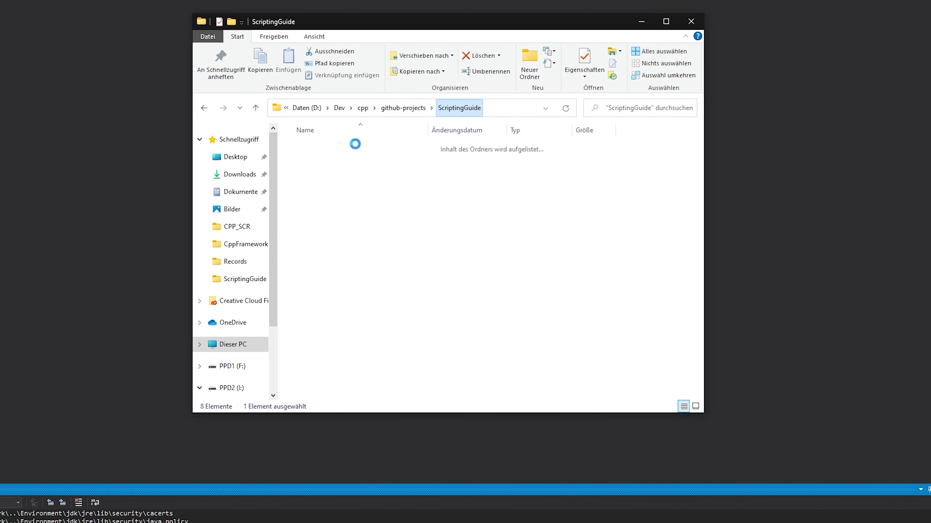
double_click(324, 183)
left_click(320, 150)
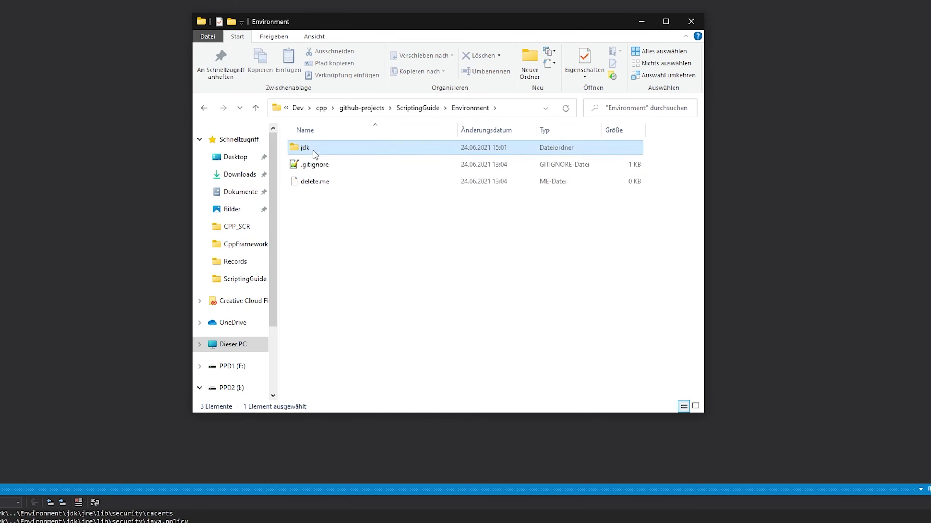
left_click(339, 261)
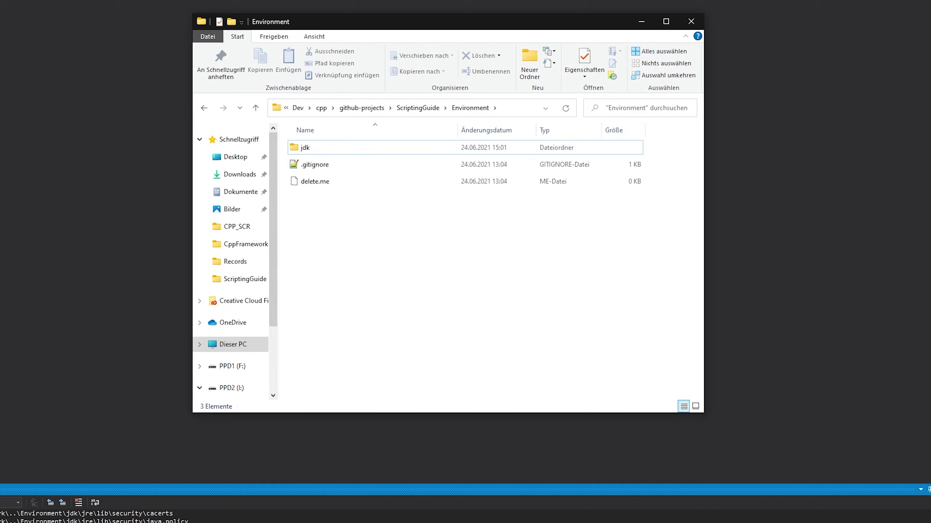
left_click(691, 21)
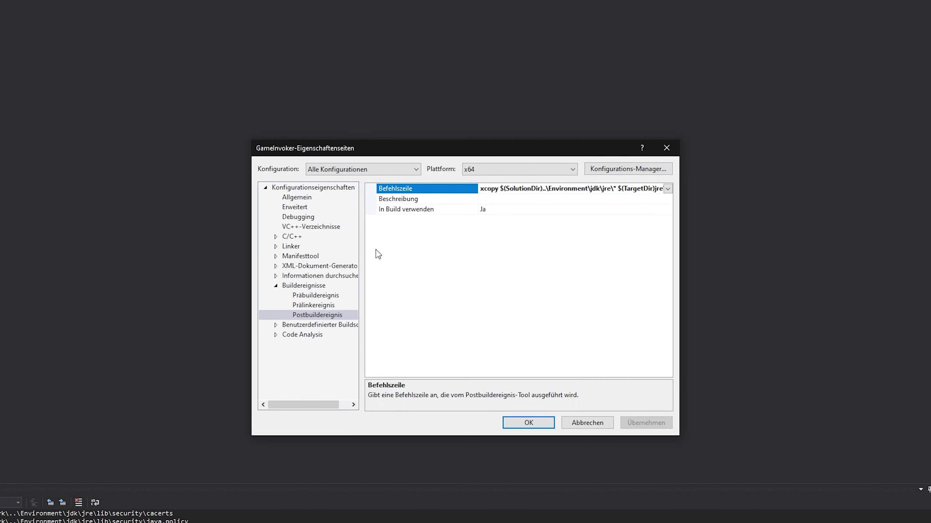
Add a new entry $(SolutionDir) to the include directories in GameInvoker's VC++ directory properties
left_click(297, 228)
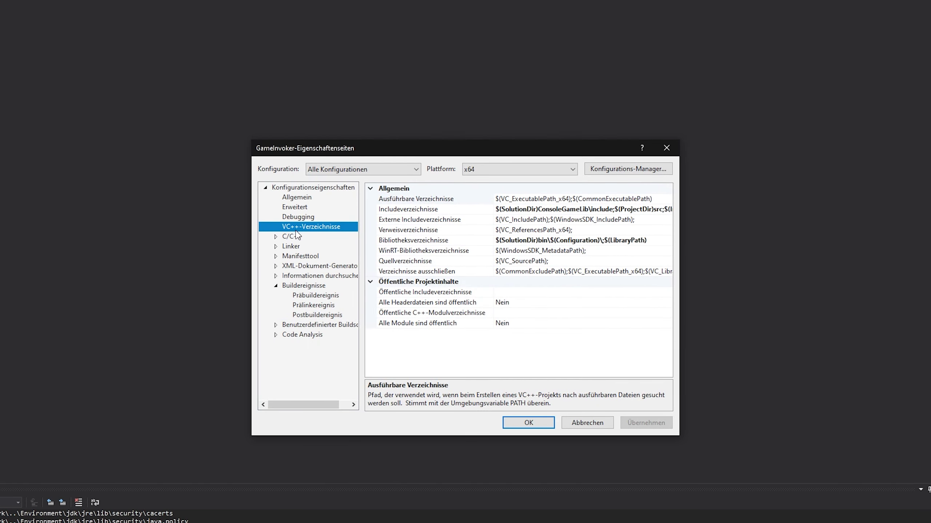
left_click(645, 209)
left_click(668, 209)
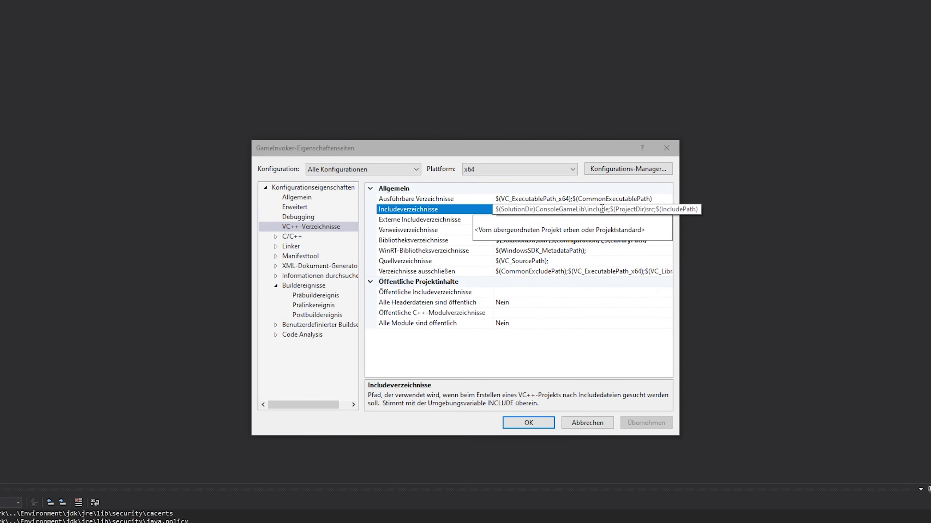
left_click(498, 220)
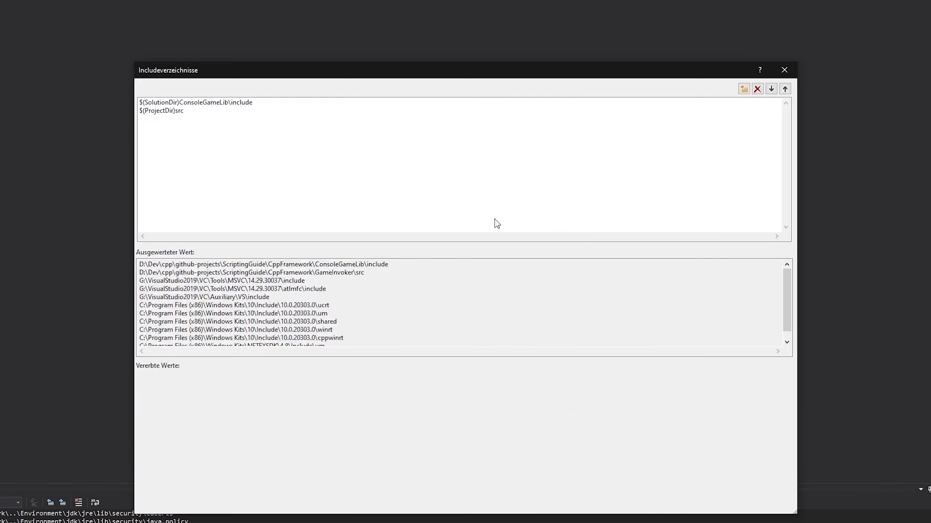
left_click(196, 112)
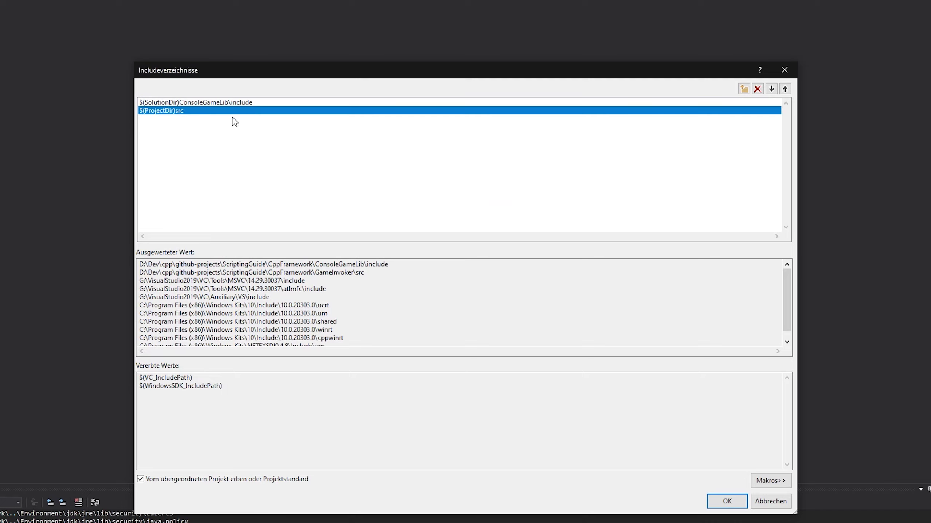
left_click(743, 89)
type("$(Solut")
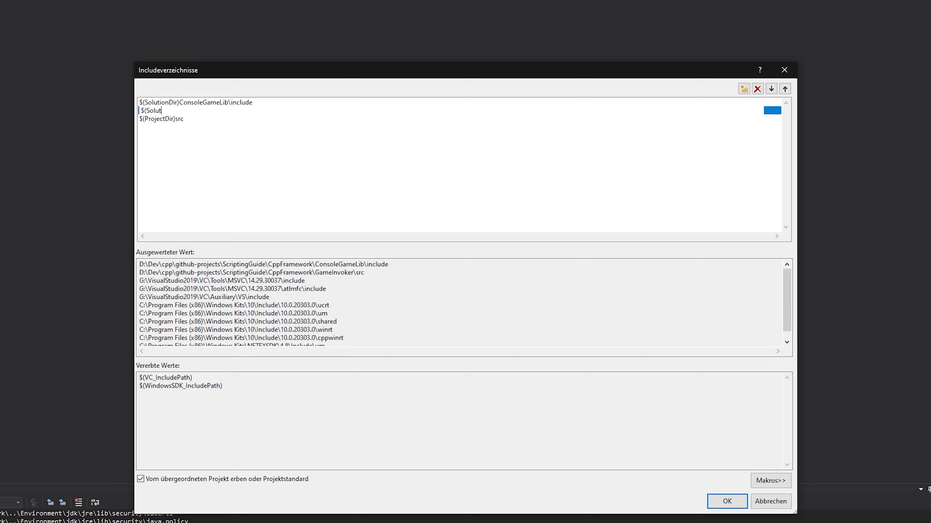
type("ionmD")
key("Return")
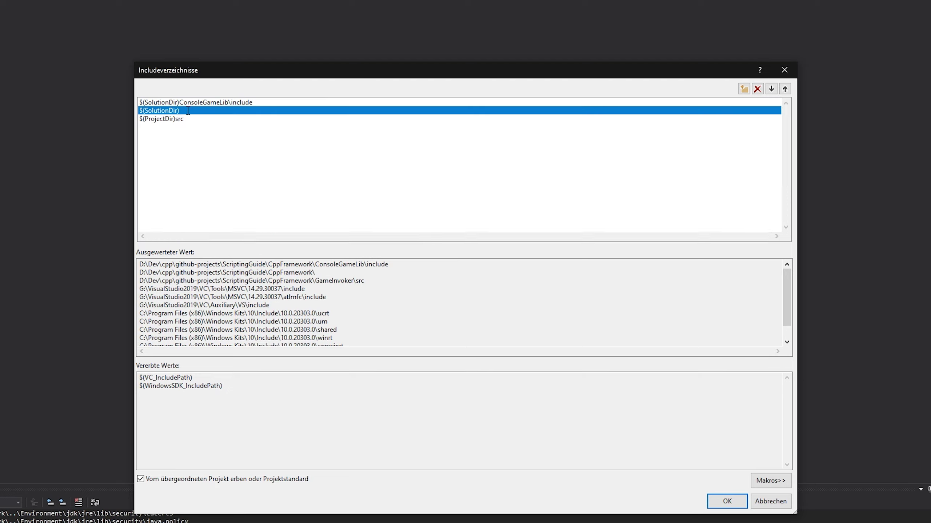
Extend the new include entry to $(SolutionDir)..\Environment\jdk\include, copy its text and confirm the include directories
left_click(187, 111)
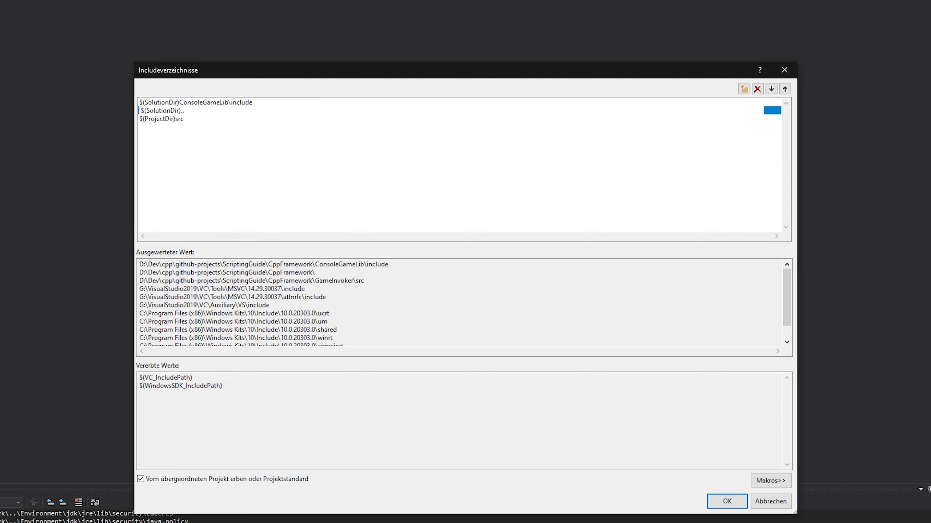
type("..\\Environment\\jdk\\jre")
key("ctrl+shift+Left")
key("ctrl+shift+Left")
key("ctrl+shift+Left")
key("ctrl+shift+Left")
key("ctrl+shift+Left")
key("ctrl+shift+Left")
key("ctrl+shift+Left")
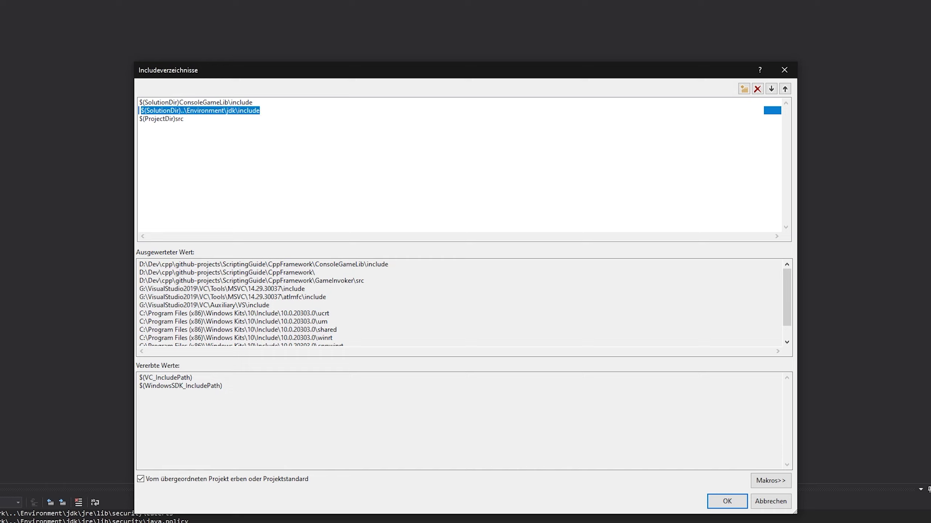
key("Return")
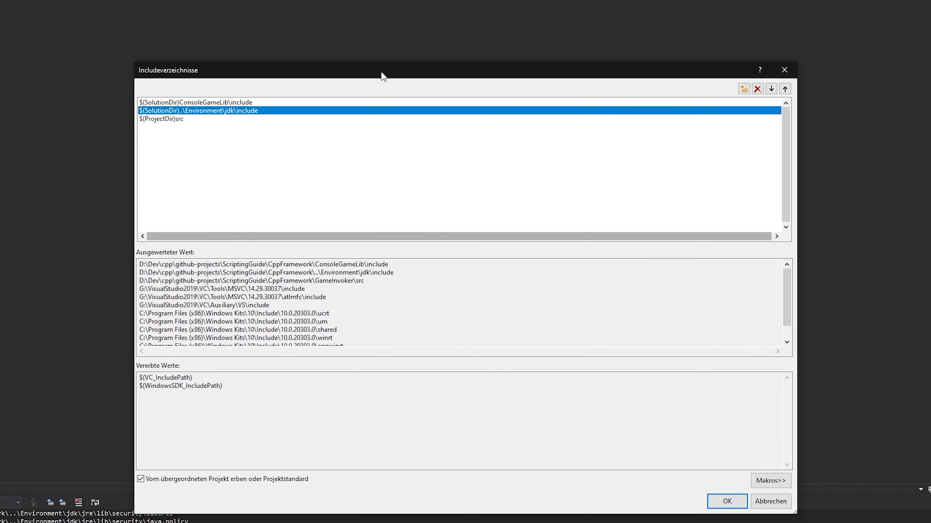
left_click_drag(381, 73, 346, 281)
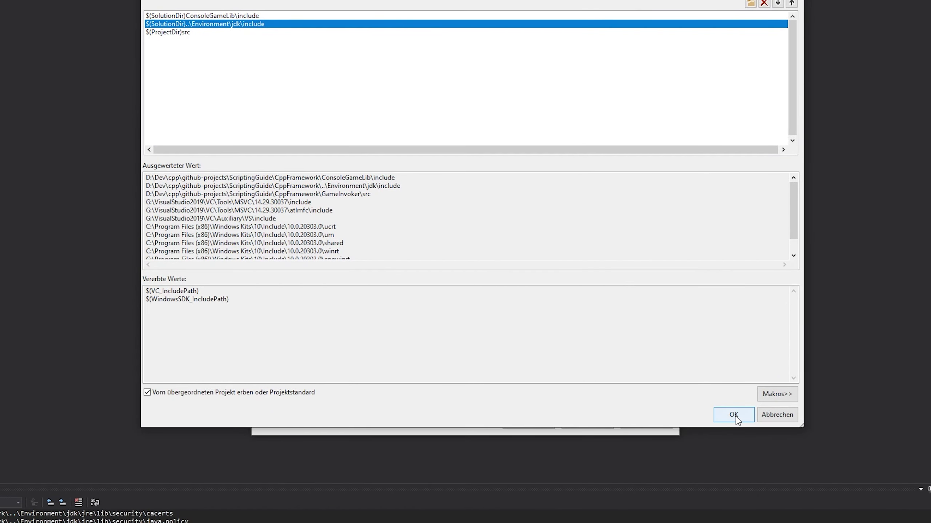
left_click(732, 416)
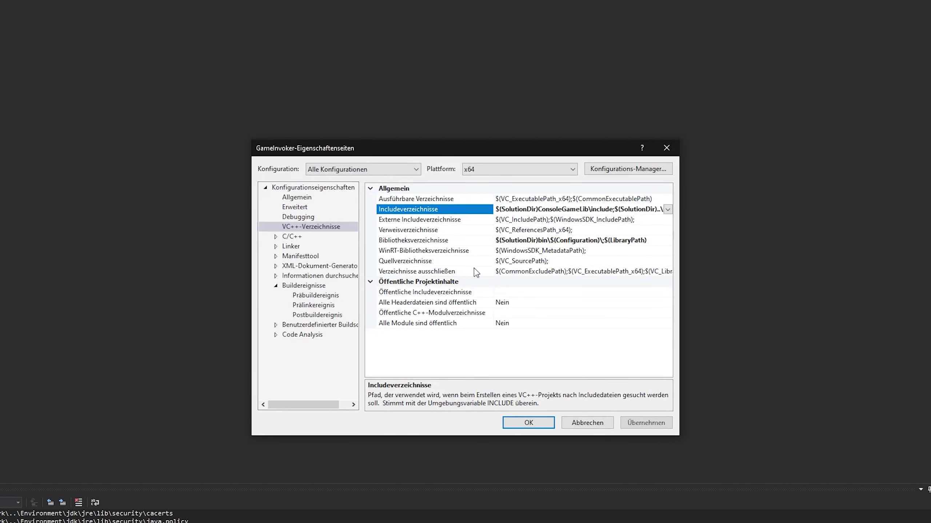
Add $(SolutionDir)..\Environment\jdk\lib to GameInvoker's library directories and apply the project properties
left_click(623, 244)
left_click(667, 242)
left_click(552, 256)
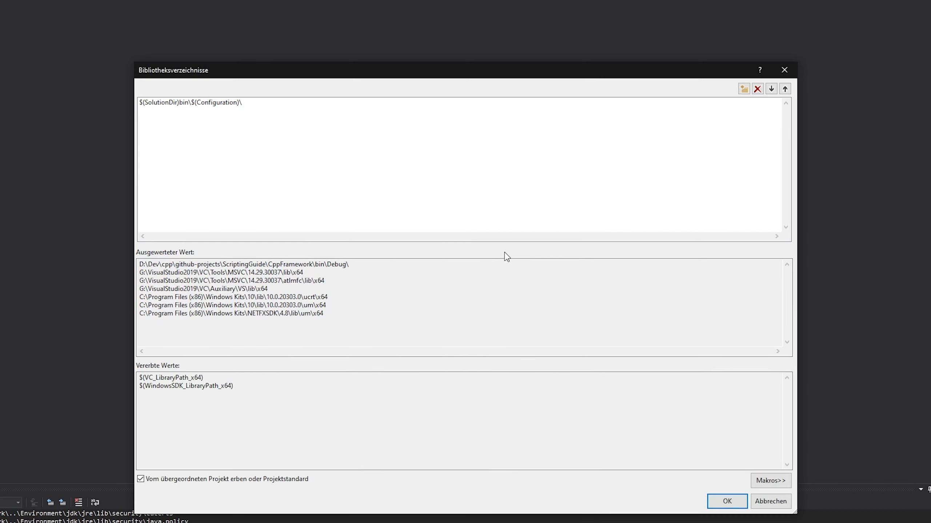
left_click(744, 90)
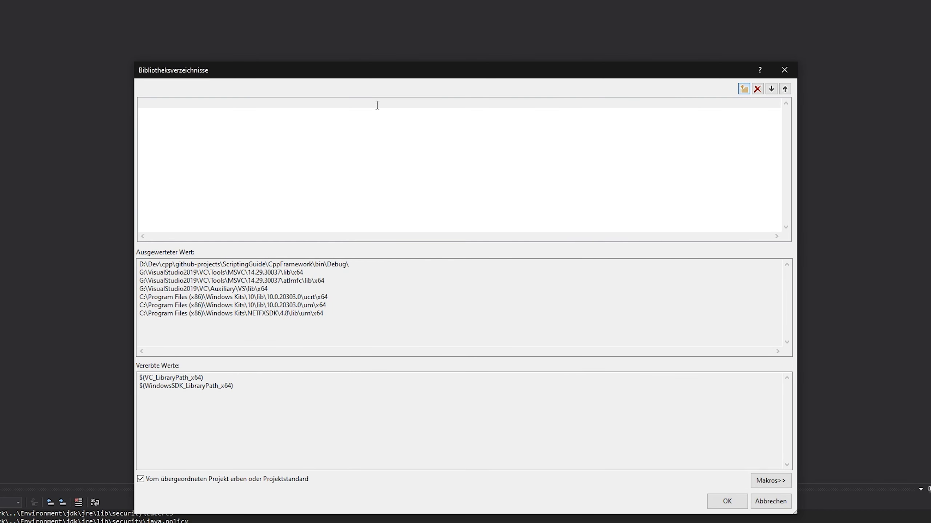
type("$(SolutionDir)..\\Environment\\jdk\\include")
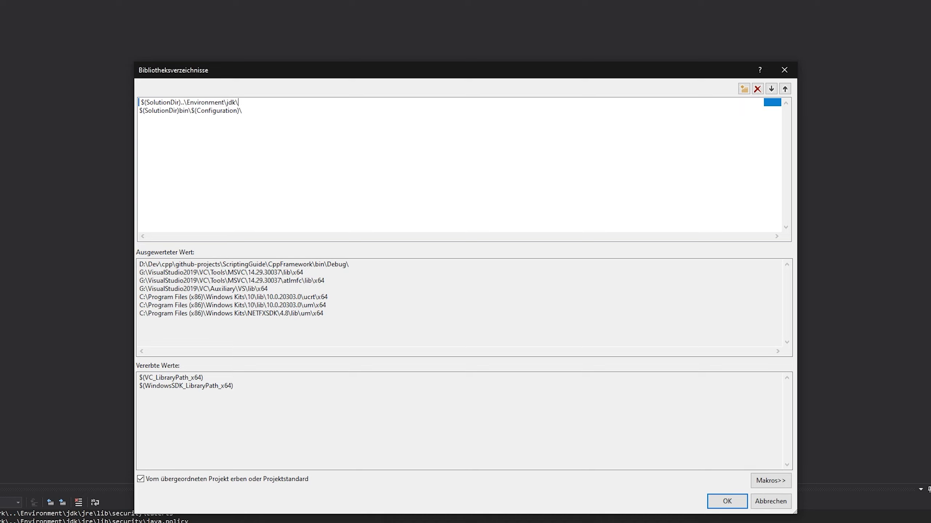
key("Return")
left_click(257, 112)
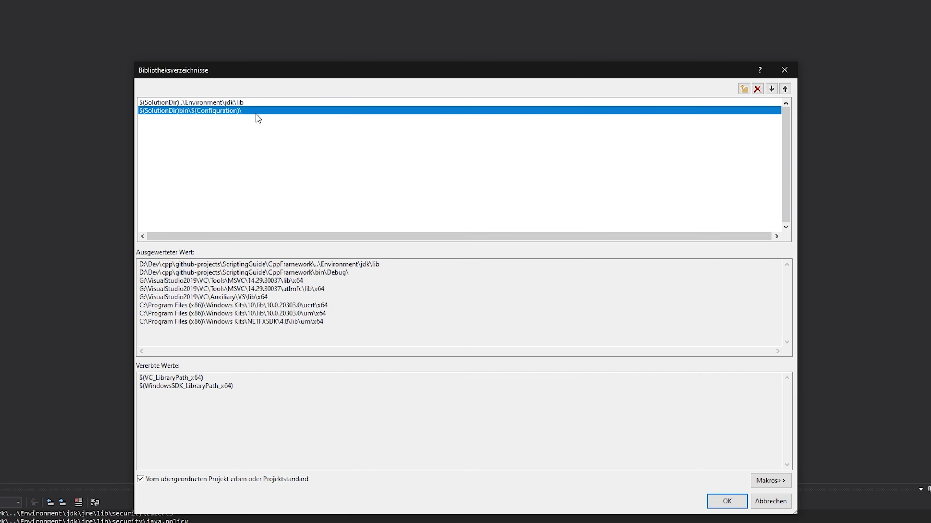
left_click(727, 503)
left_click(639, 423)
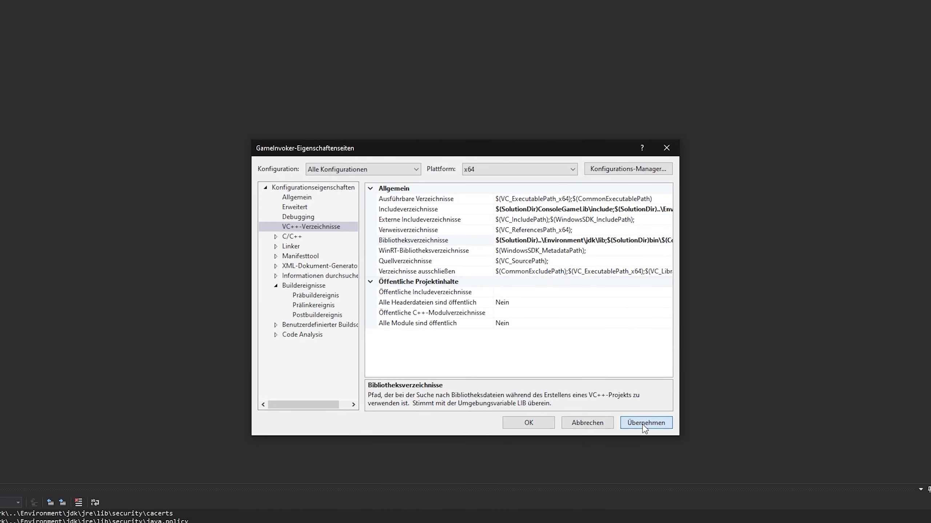
Add jvm.lib on a new line to the linker's additional input dependencies in GameInvoker's properties
left_click(276, 247)
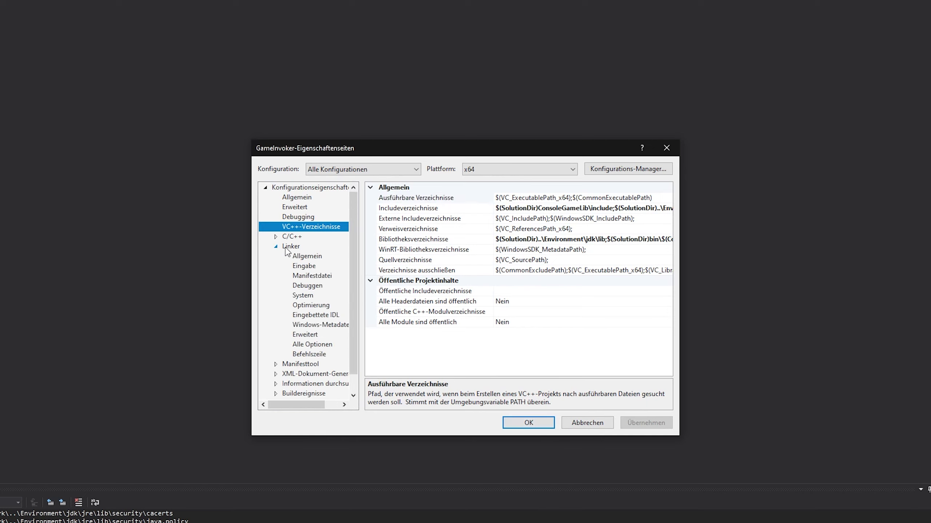
left_click(309, 267)
left_click(608, 190)
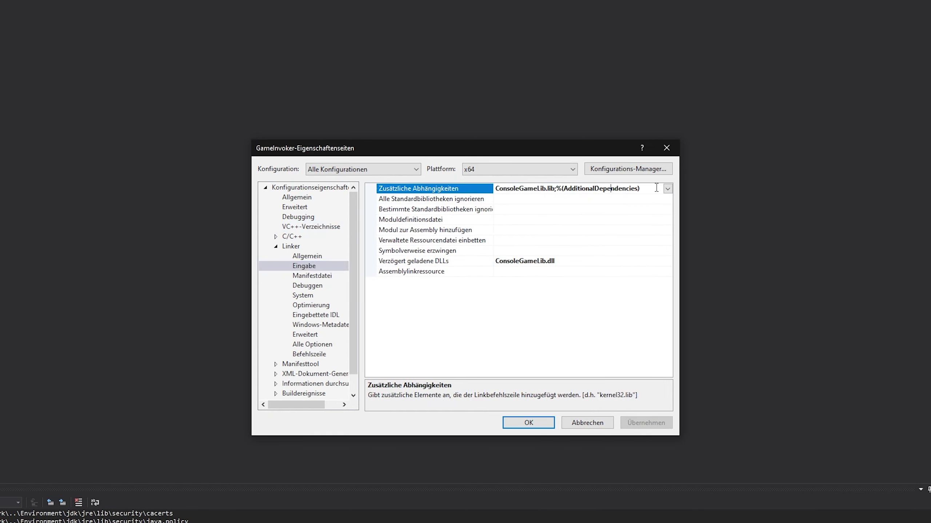
left_click(667, 189)
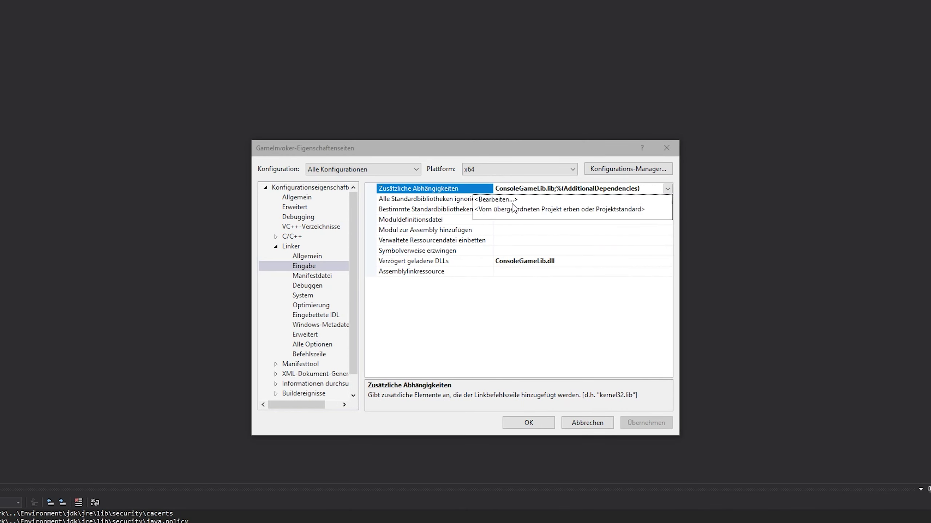
left_click(517, 200)
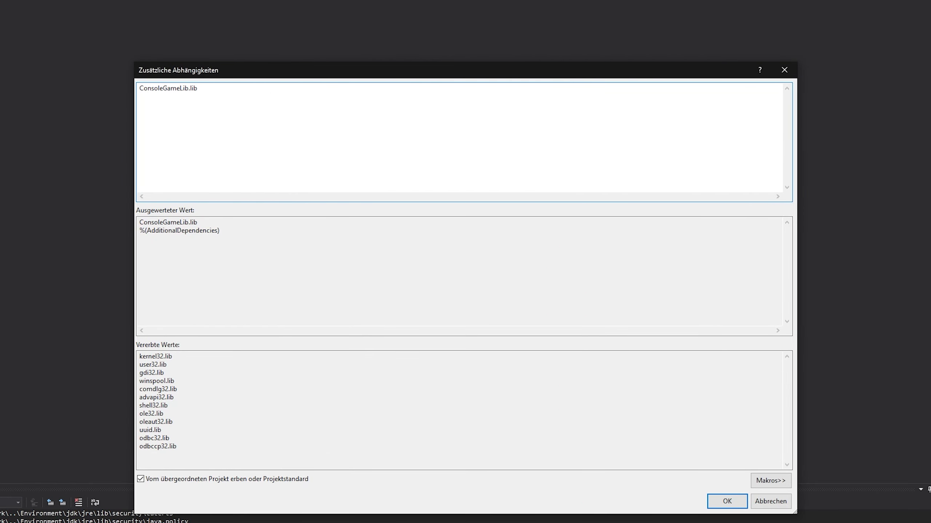
key("Return")
type("jvm.lib")
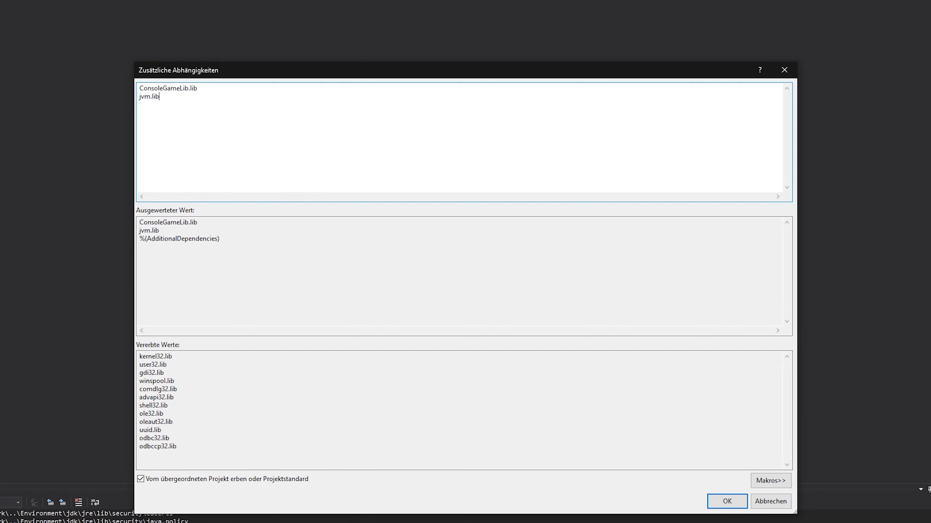
Look up jvm.lib in Environment\jdk\lib in File Explorer, then confirm the additional dependencies and apply the project properties
key("alt+Tab")
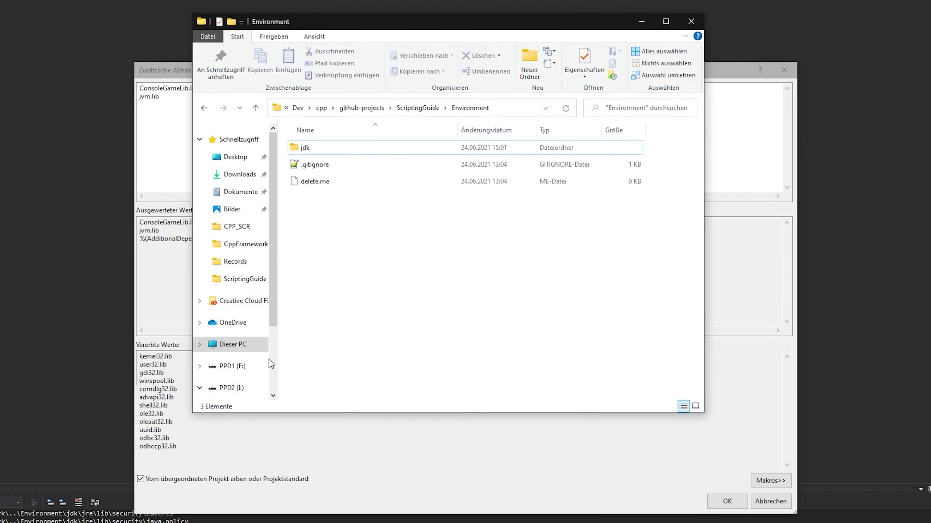
double_click(311, 148)
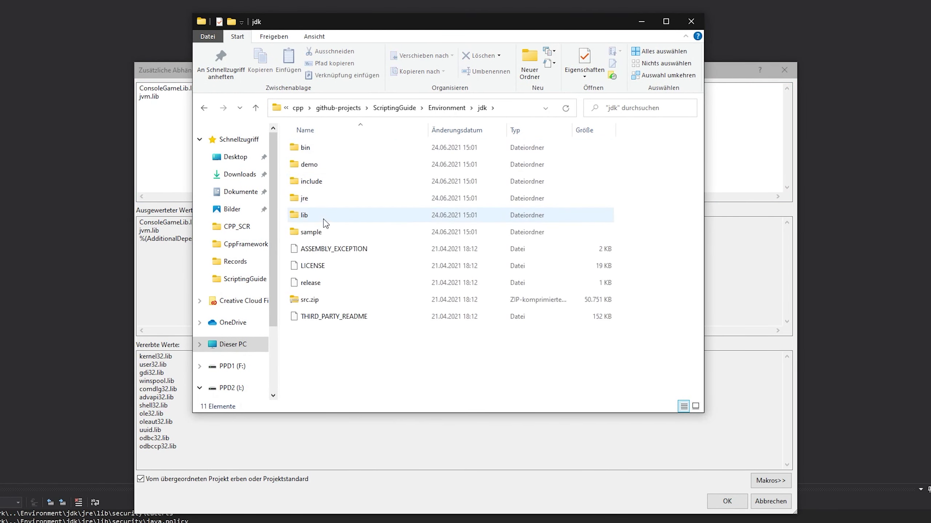
double_click(322, 216)
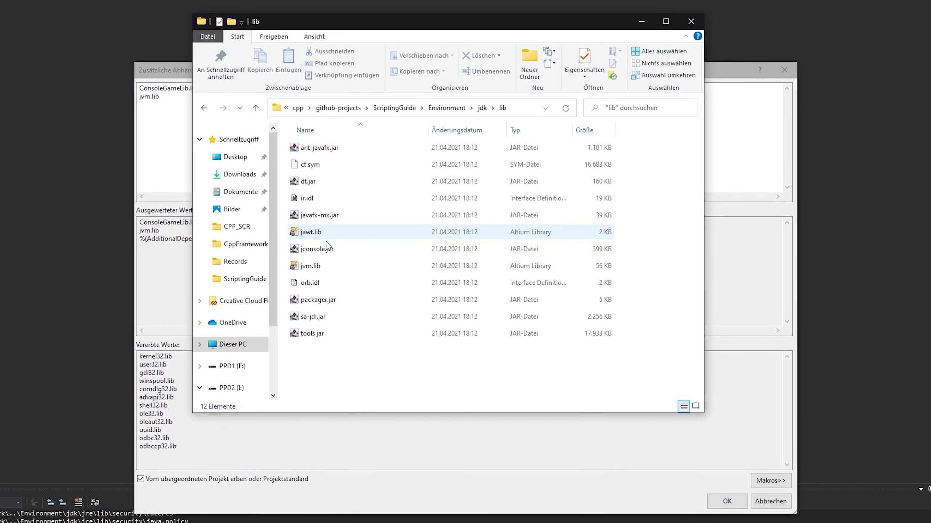
left_click(322, 266)
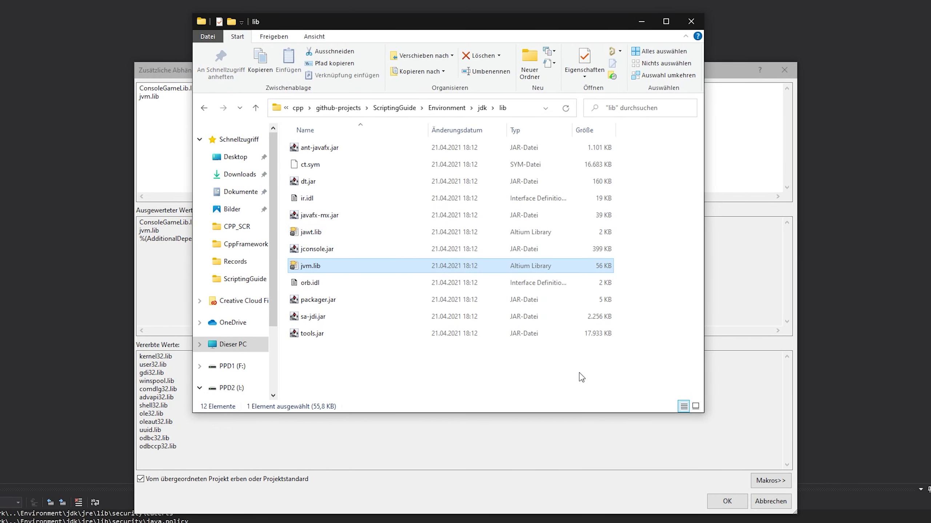
left_click(726, 350)
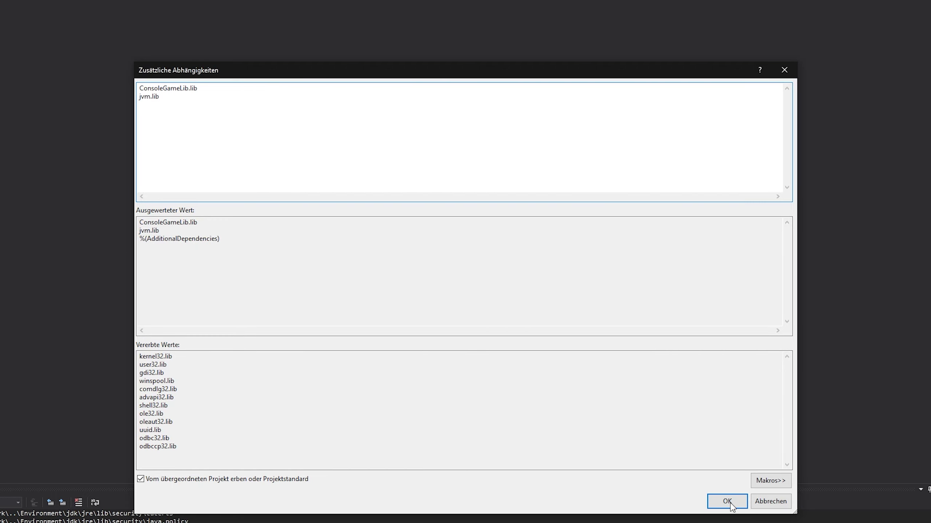
left_click(727, 502)
left_click(655, 427)
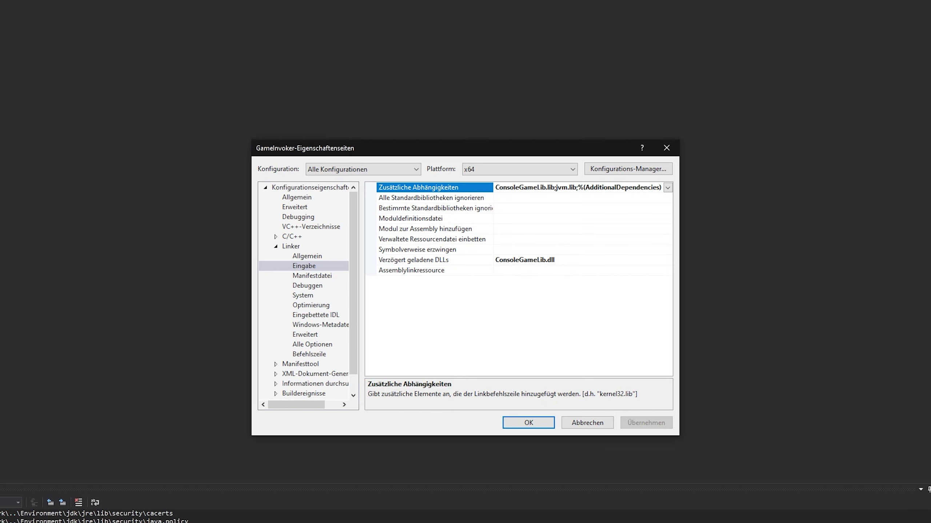
Browse in File Explorer to CppFramework\bin\Debug\jre\bin\server and examine the copied jvm.dll
key("alt+Tab")
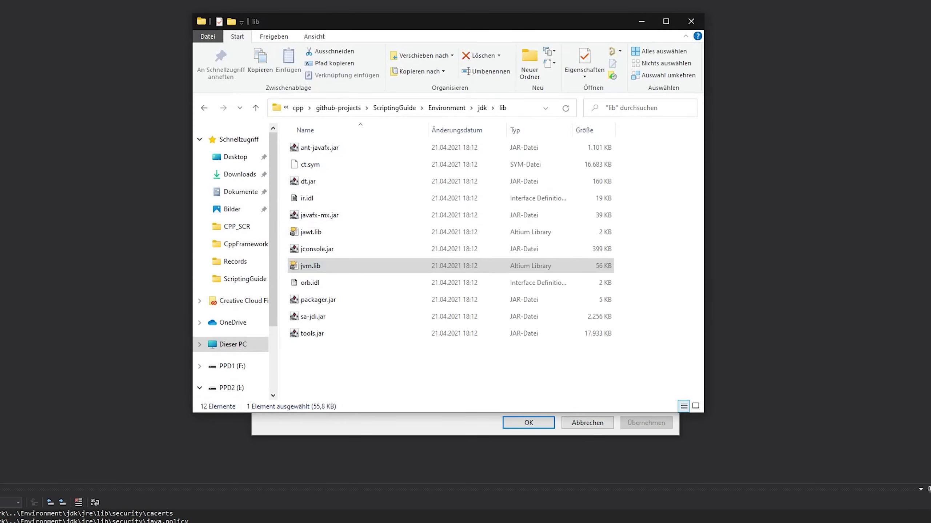
left_click(432, 113)
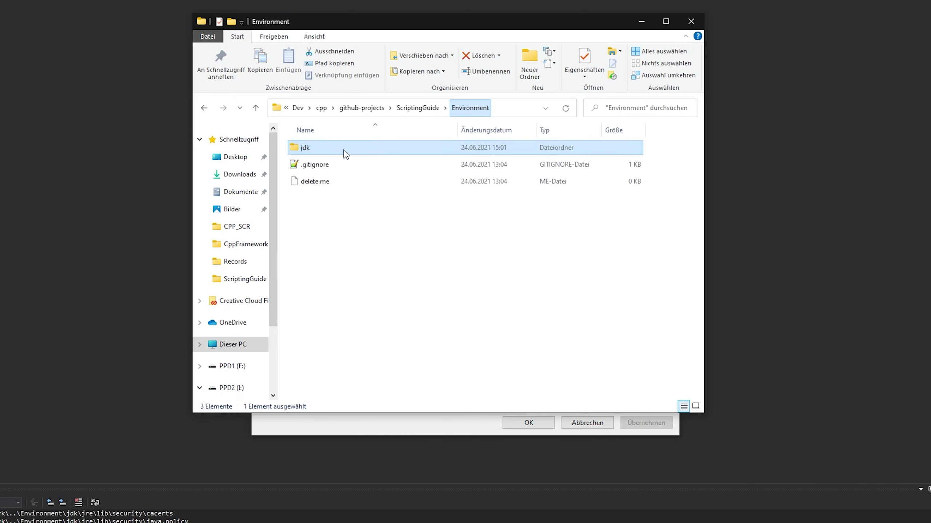
left_click(418, 107)
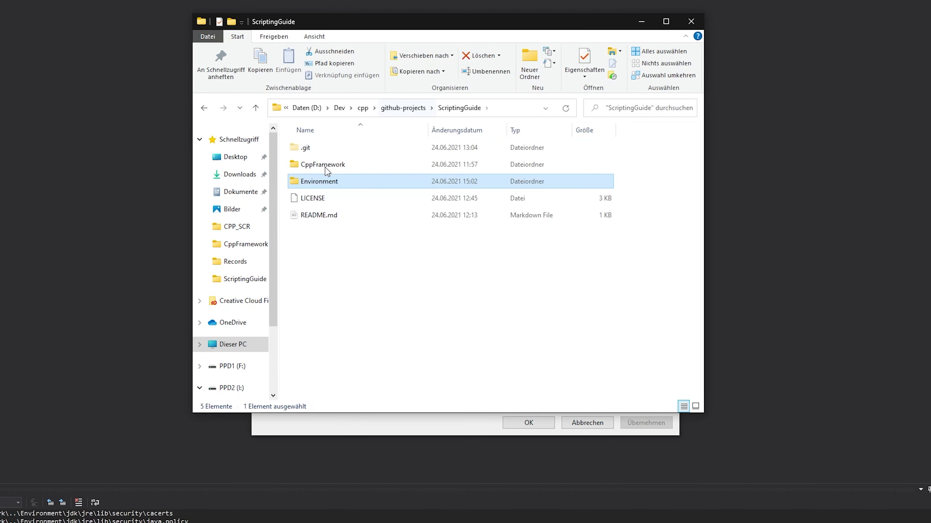
double_click(320, 165)
double_click(308, 165)
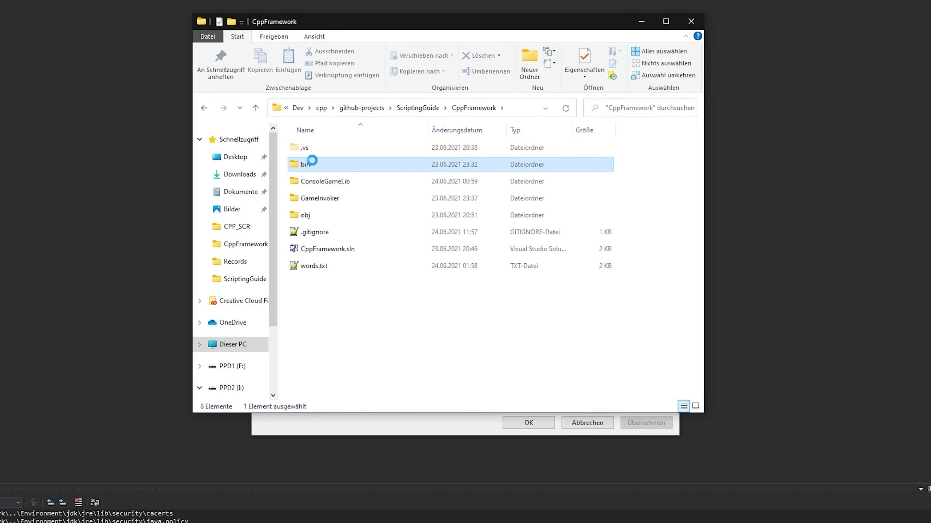
double_click(321, 149)
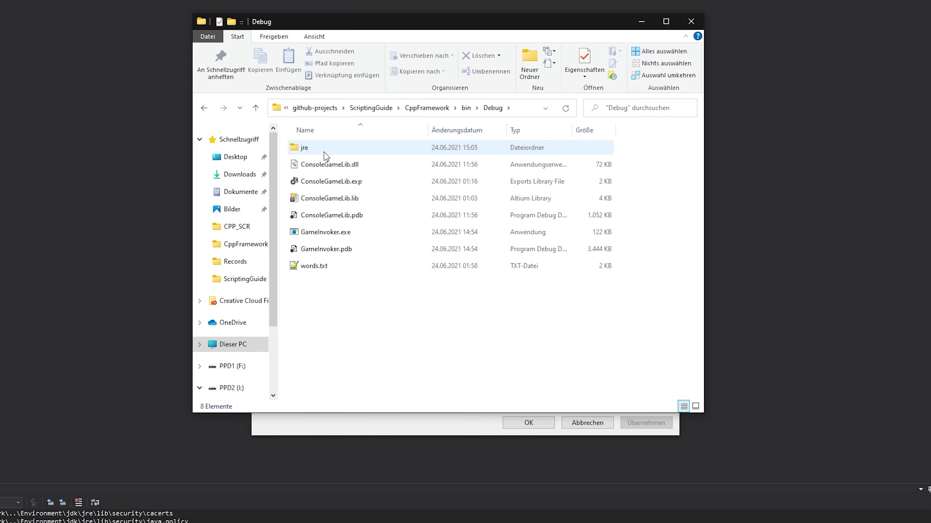
double_click(322, 148)
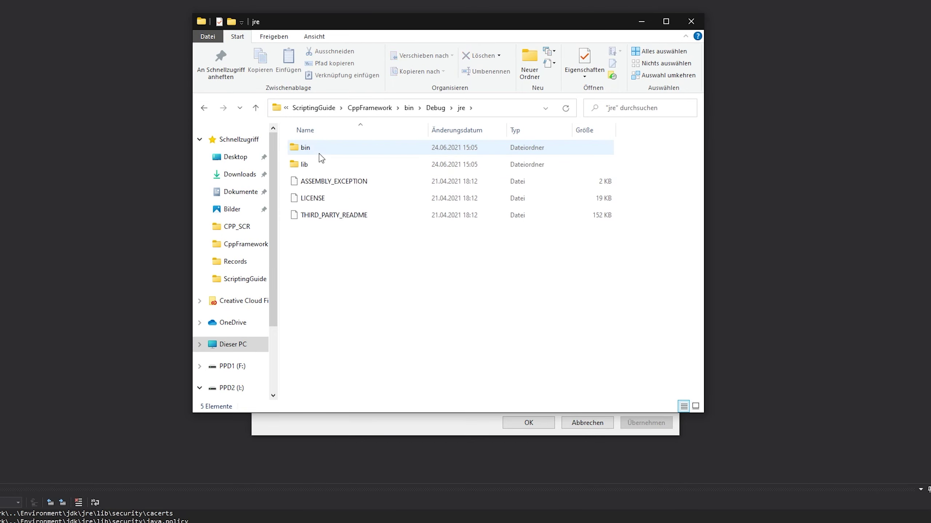
double_click(315, 150)
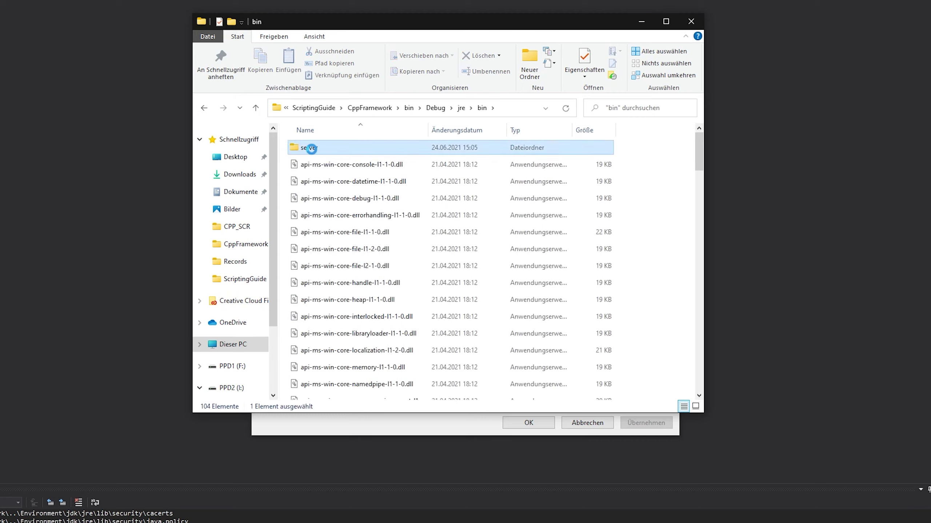
double_click(316, 150)
left_click(322, 151)
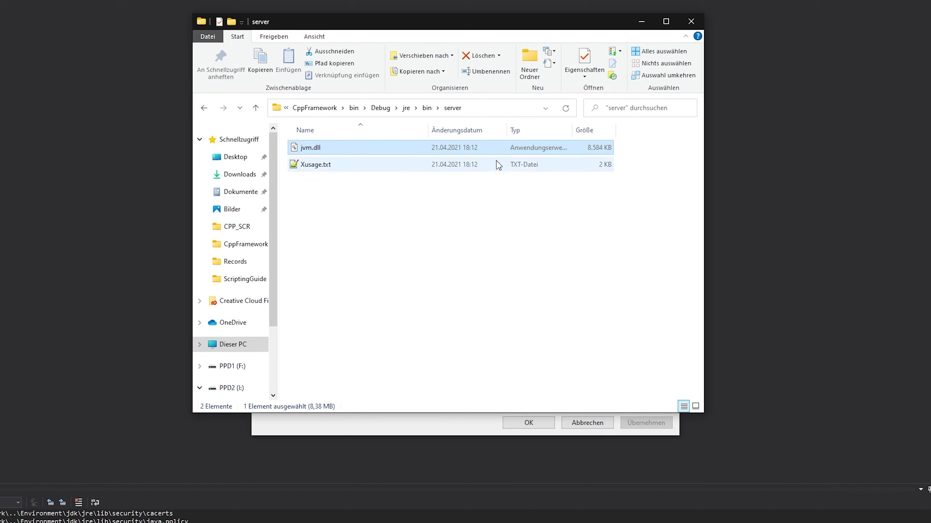
Look through the DLLs in the copied jre\bin folder and go back to the Debug folder
left_click(426, 108)
scroll(315, 242, "down", 10)
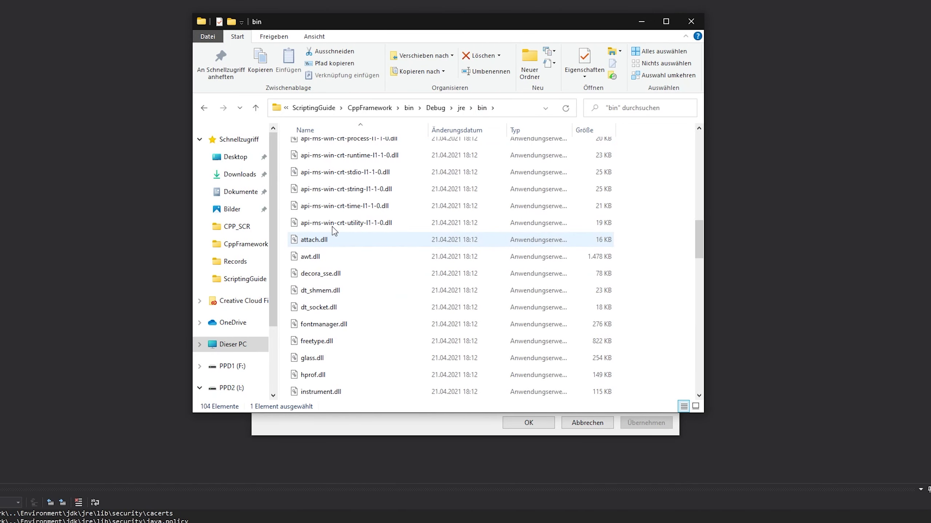
scroll(321, 245, "down", 2)
left_click(331, 289)
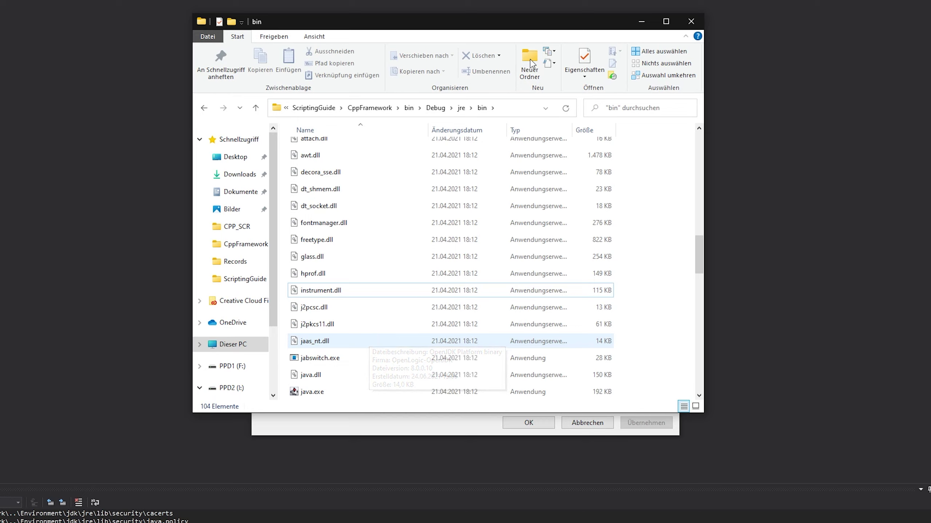
left_click(435, 108)
left_click(357, 306)
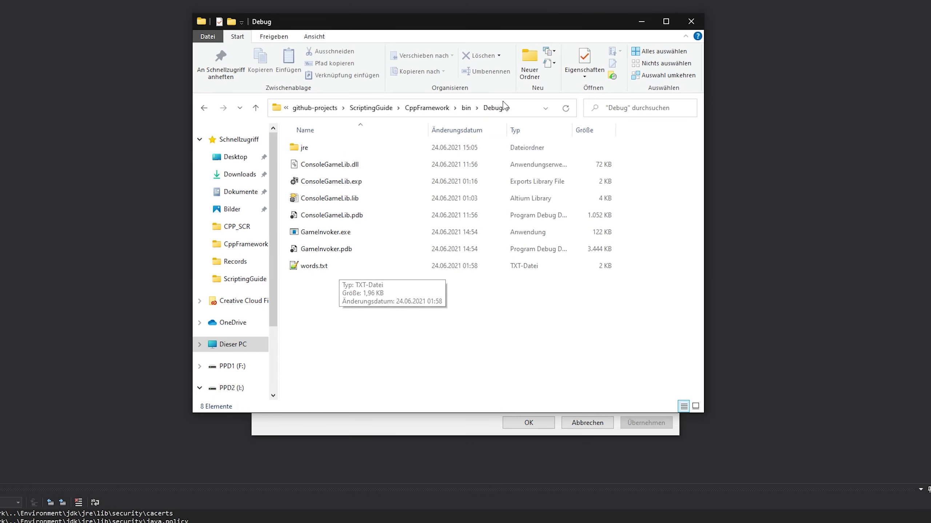
Review the path from CppFramework\bin through Debug and jre\bin to server, and return to GameInvoker's property pages
left_click(466, 107)
left_click_drag(379, 246, 307, 145)
left_click(308, 148)
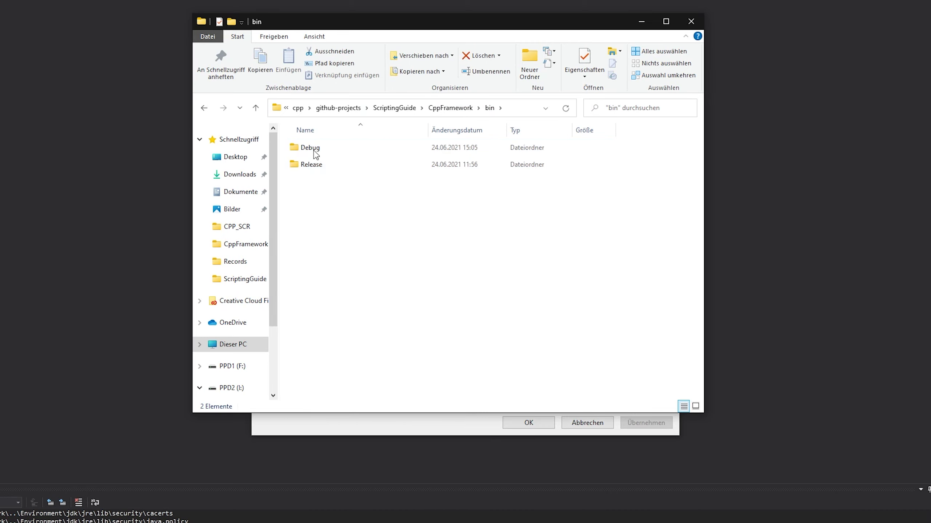
double_click(311, 147)
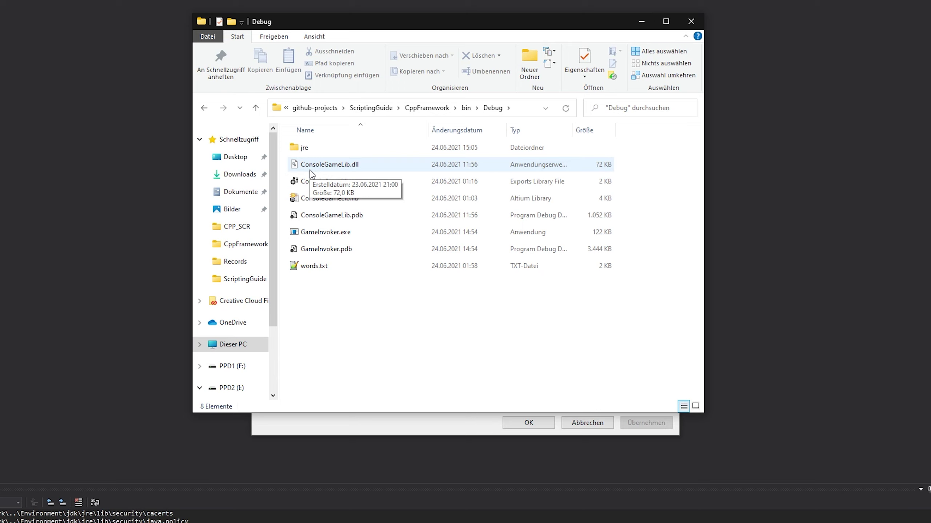
double_click(316, 148)
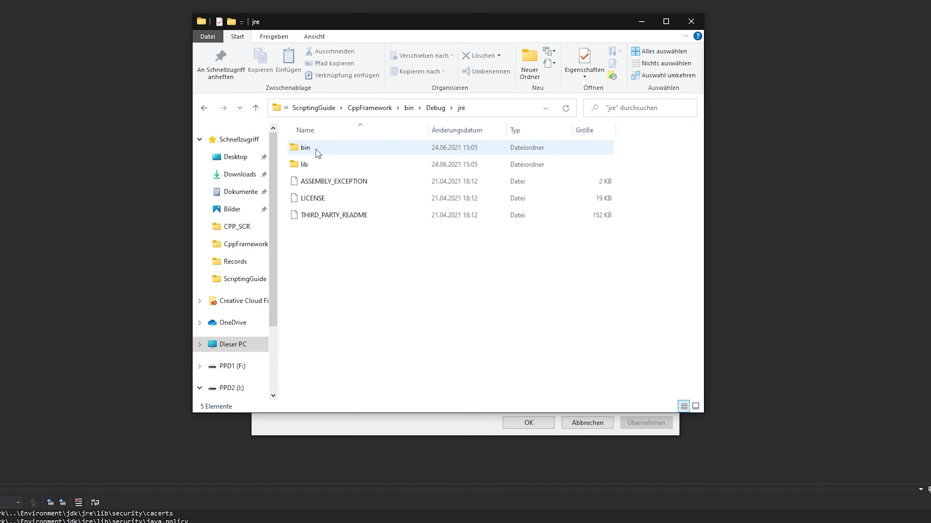
double_click(317, 149)
left_click(317, 148)
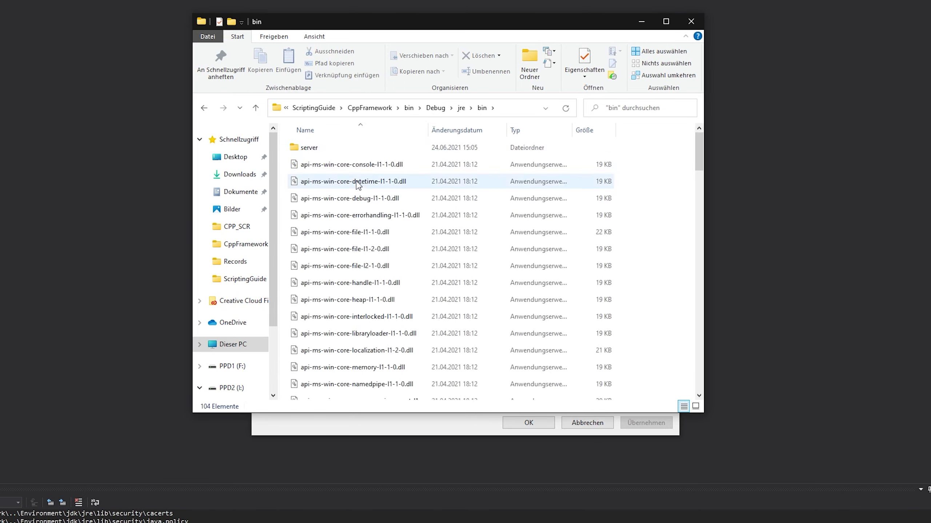
double_click(315, 147)
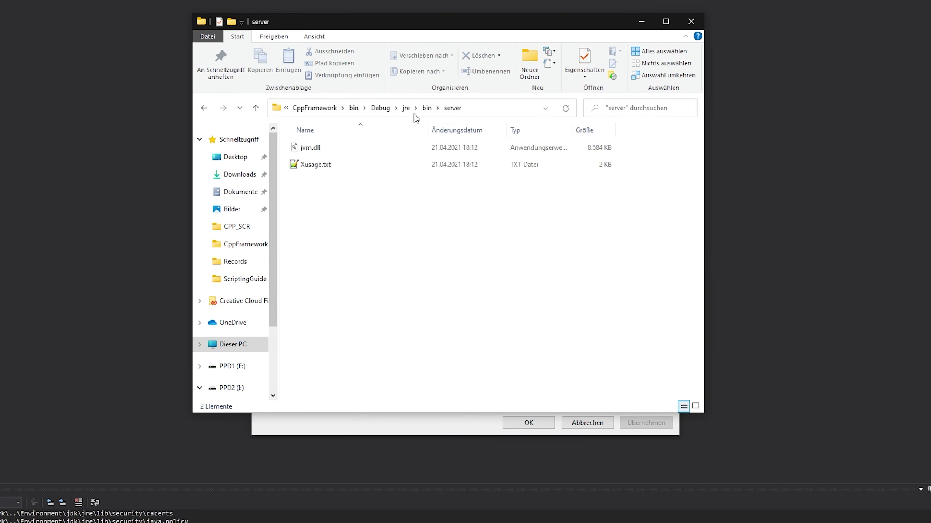
left_click(380, 114)
left_click(42, 229)
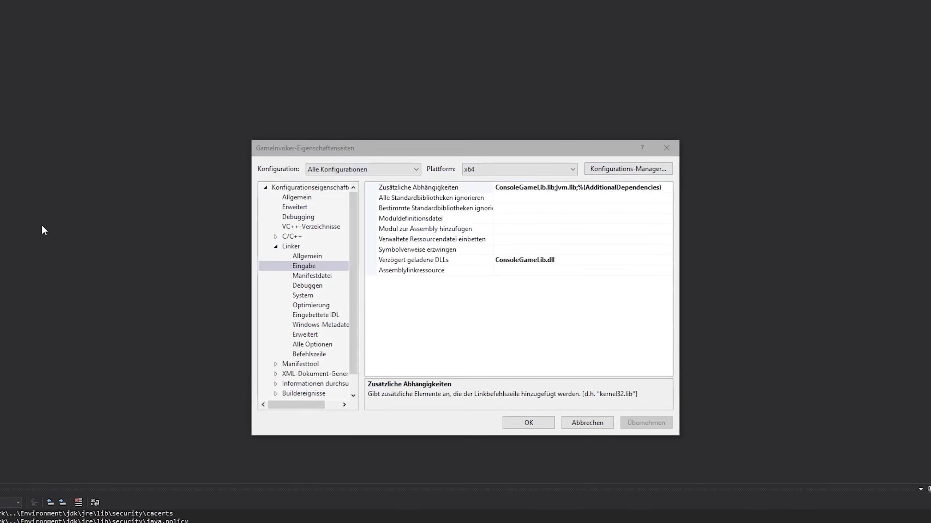
Confirm GameInvoker's properties, run the project in the debugger, and close its console window
left_click(549, 422)
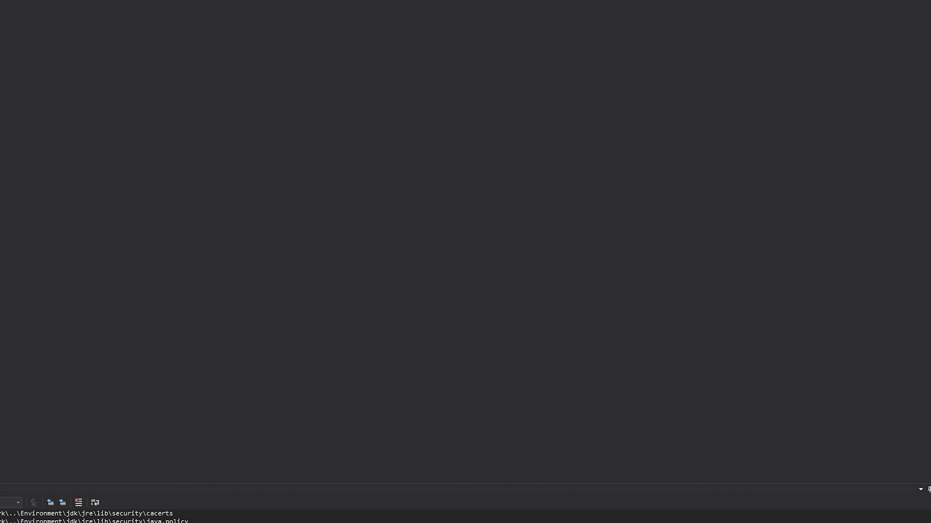
left_click(181, 18)
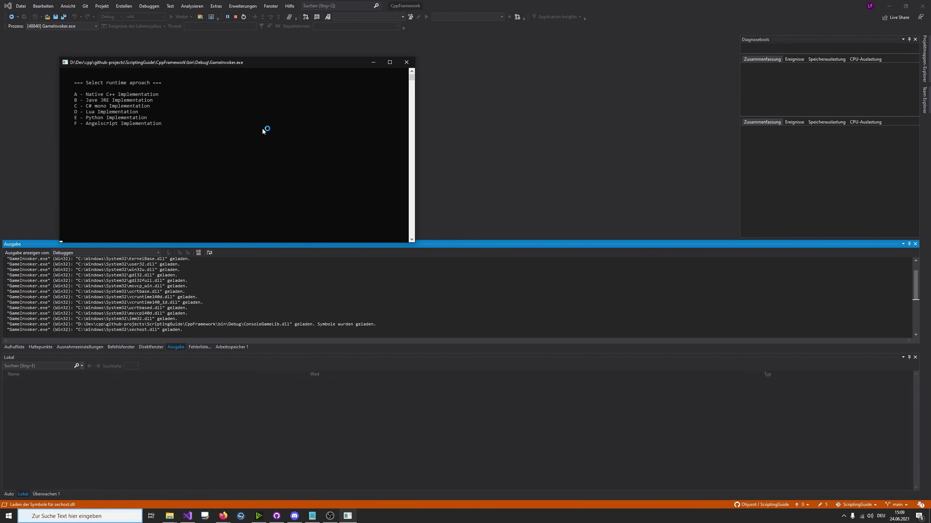
left_click(407, 62)
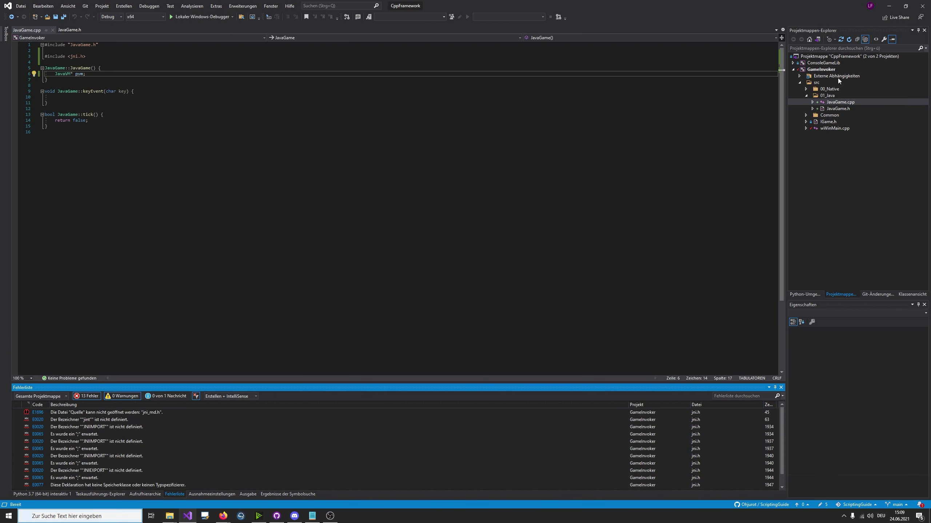
Copy the path $(SolutionDir)..\Environment\jdk\include from the include directories in GameInvoker's properties
right_click(823, 69)
left_click(780, 311)
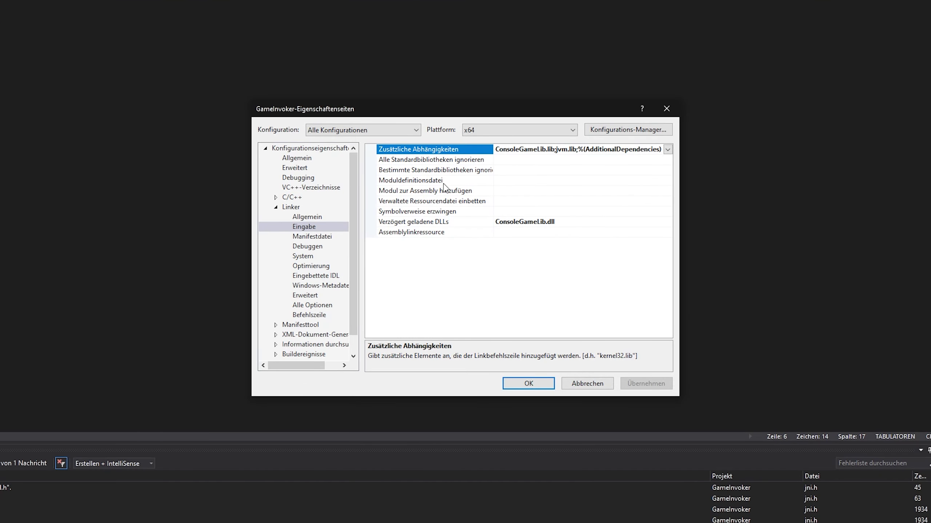
left_click(307, 190)
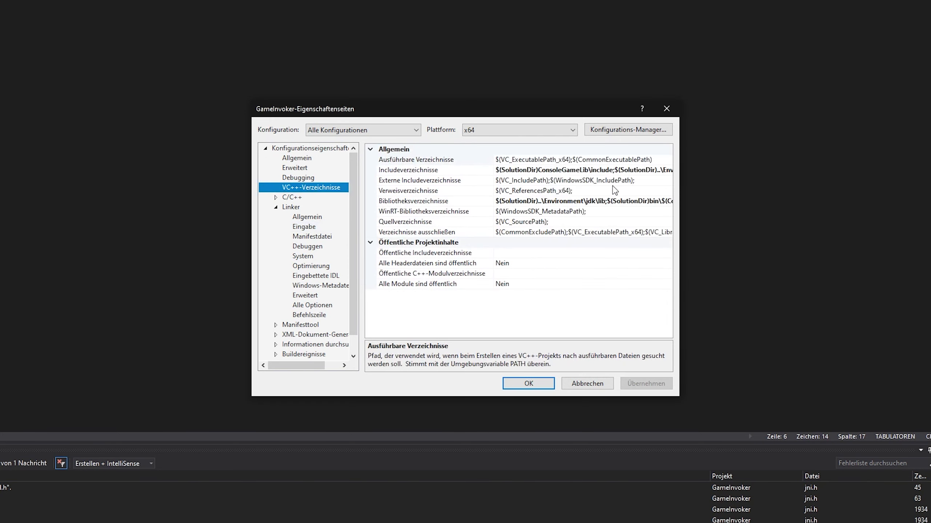
left_click(604, 170)
left_click(666, 170)
left_click(507, 183)
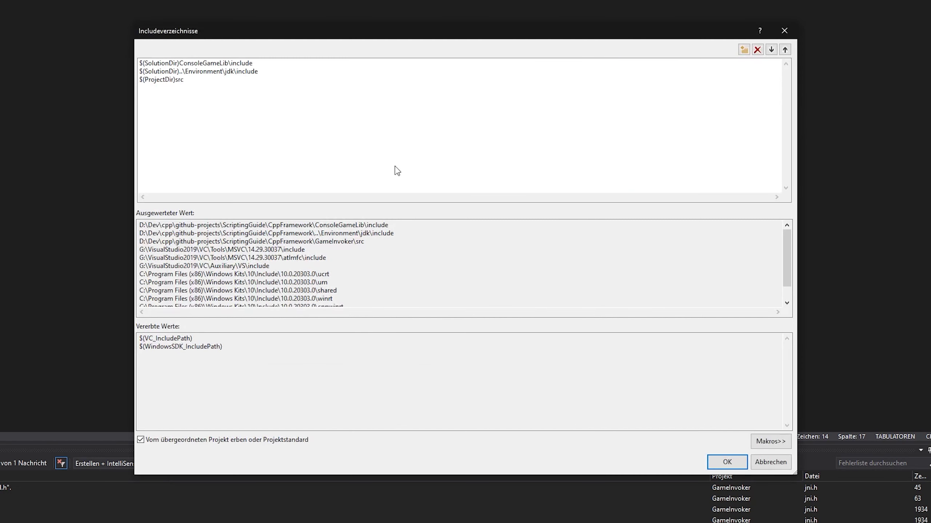
left_click(260, 72)
left_click(268, 71)
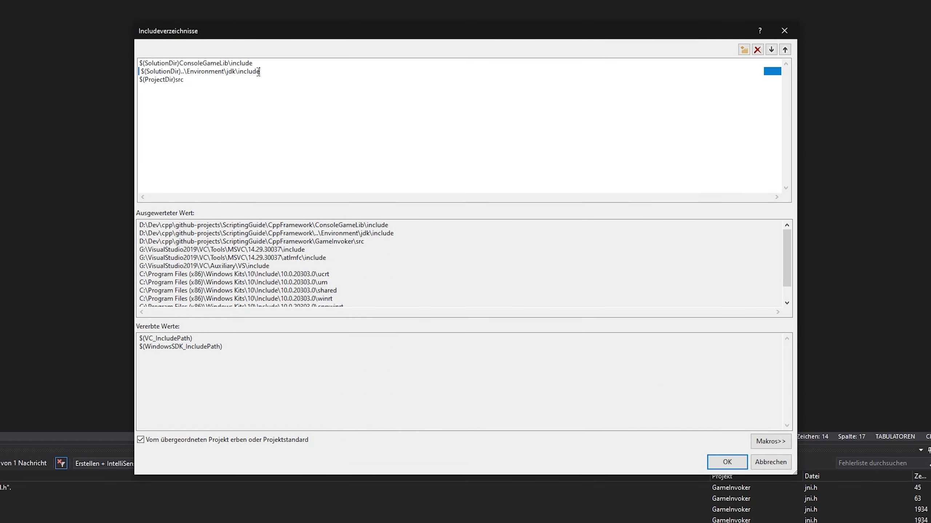
left_click_drag(281, 71, 117, 66)
key("ctrl+c")
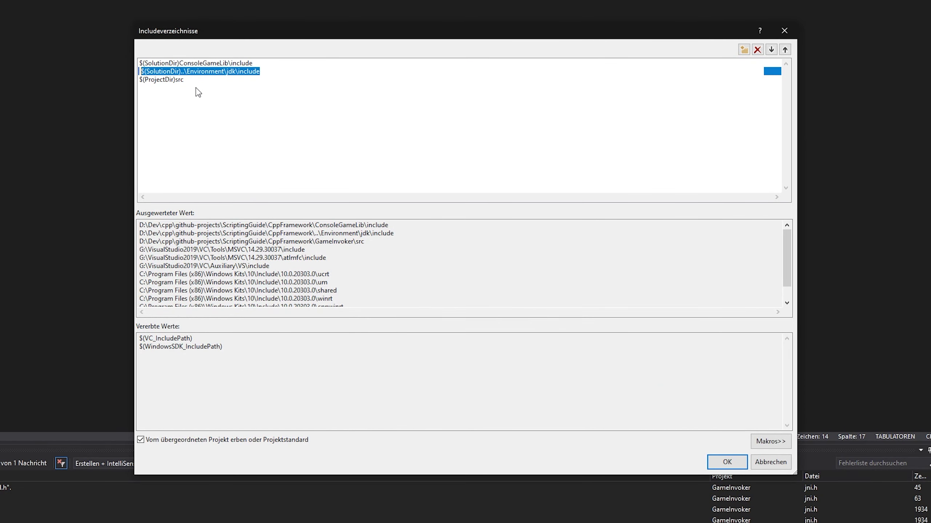
Add $(SolutionDir)..\Environment\jdk\include\win32 to GameInvoker's include directories and apply the project properties
left_click(743, 49)
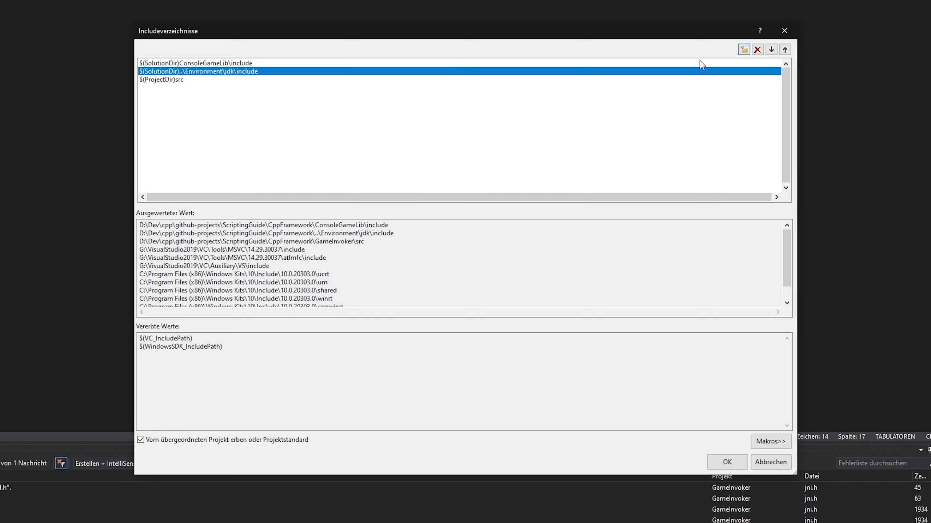
key("ctrl+v")
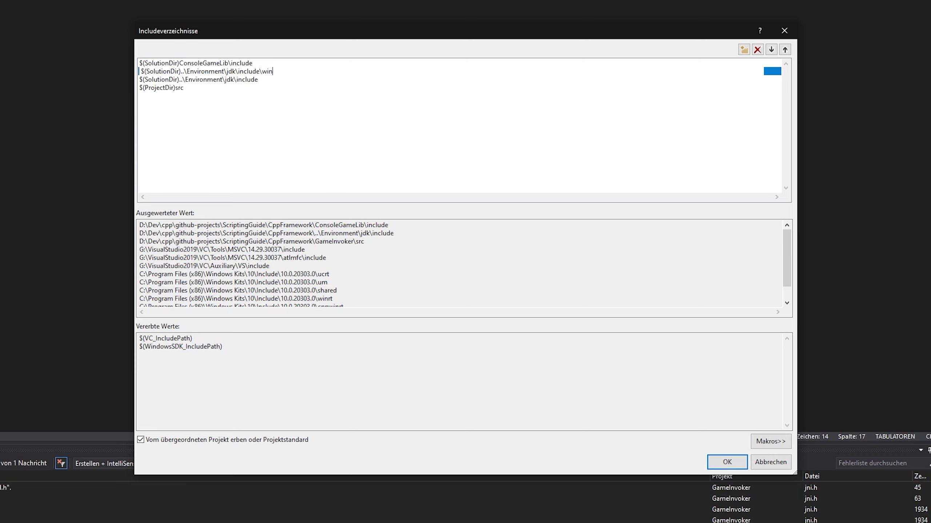
left_click(394, 94)
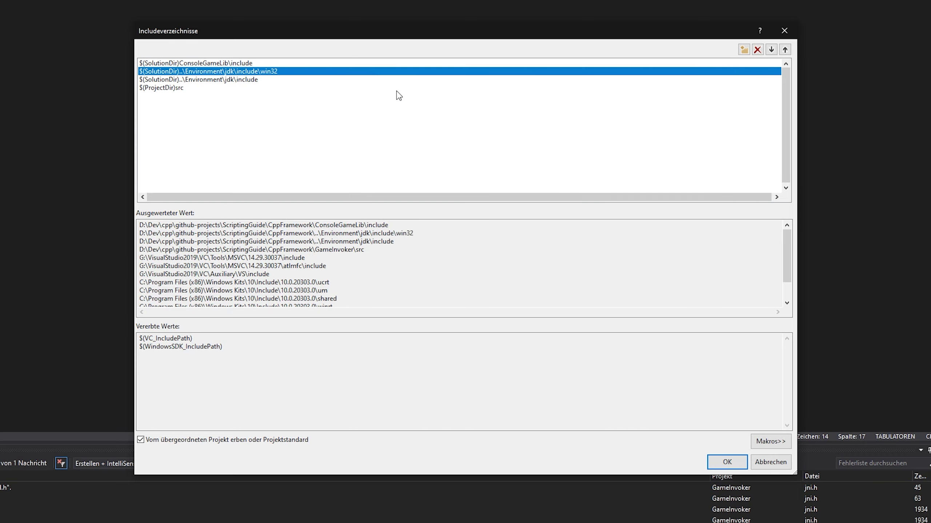
left_click(727, 462)
left_click(645, 384)
left_click(549, 385)
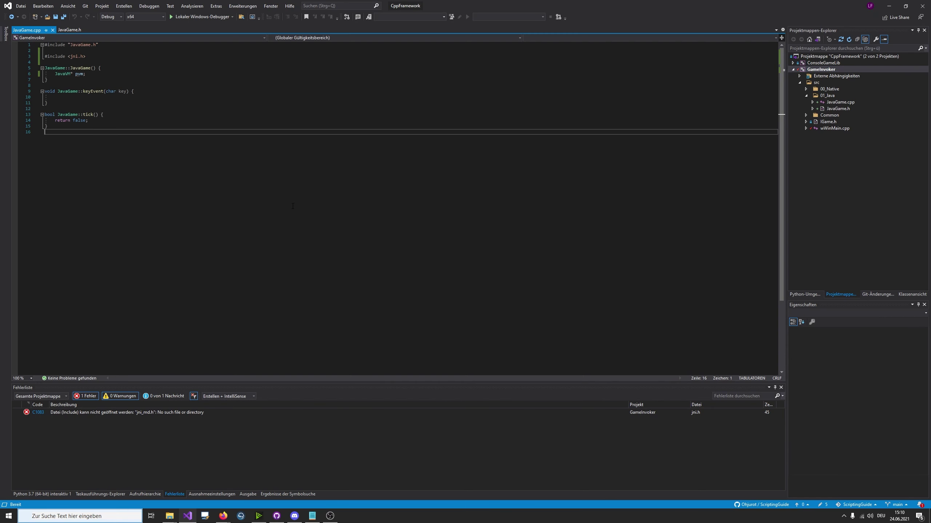
Call JNI_CreateJavaVM(&pvm, nullptr, nullptr) in the JavaGame constructor, run GameInvoker, and dismiss its system error dialog
key("F5")
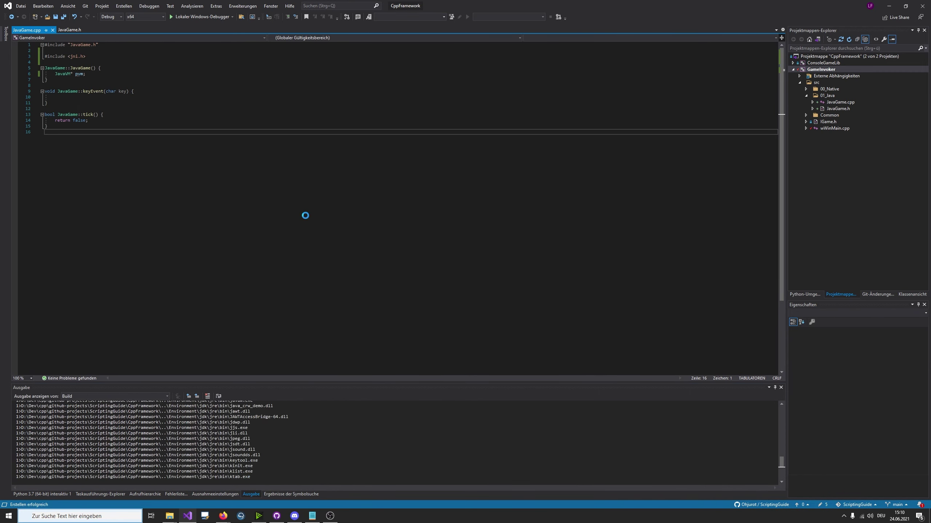
key("ctrl+z")
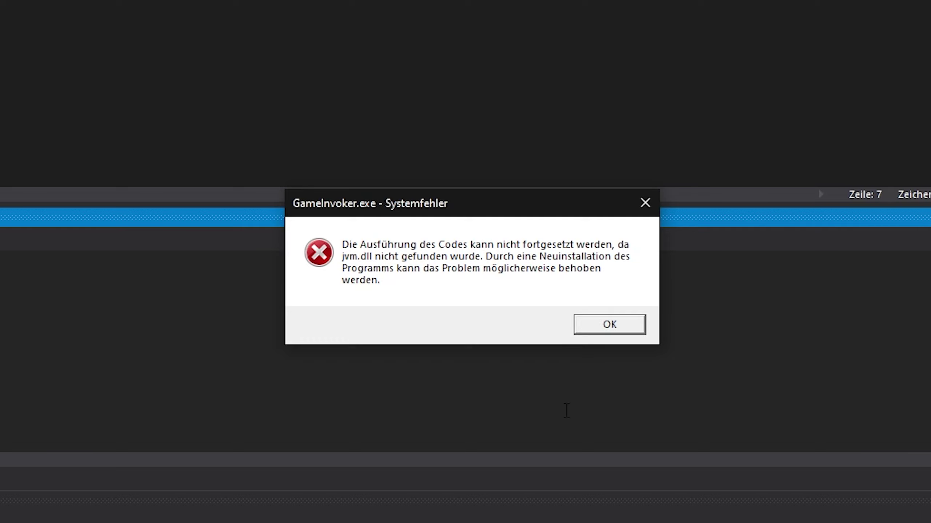
left_click(628, 326)
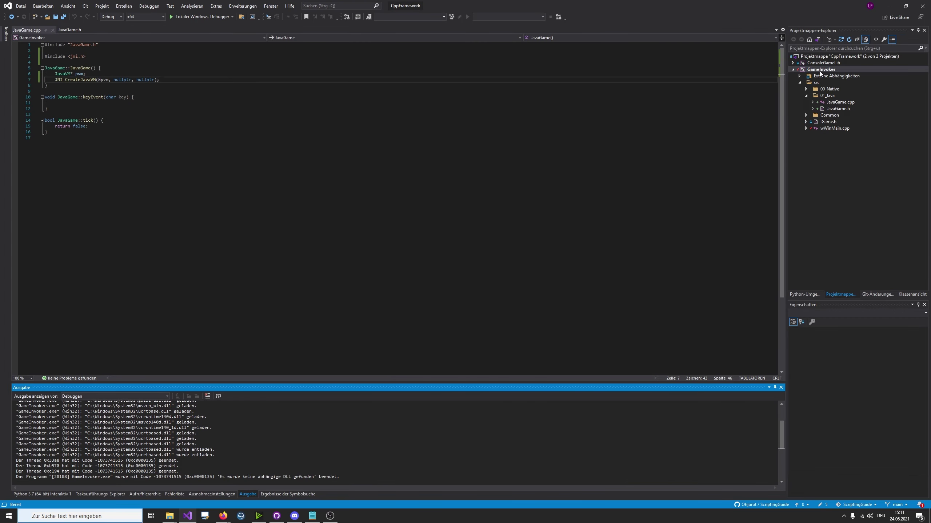
Find the linker option for delay-loaded DLLs in GameInvoker's properties, add jvm.dll after ConsoleGameLib.dll, and apply the change
right_click(820, 69)
left_click(788, 315)
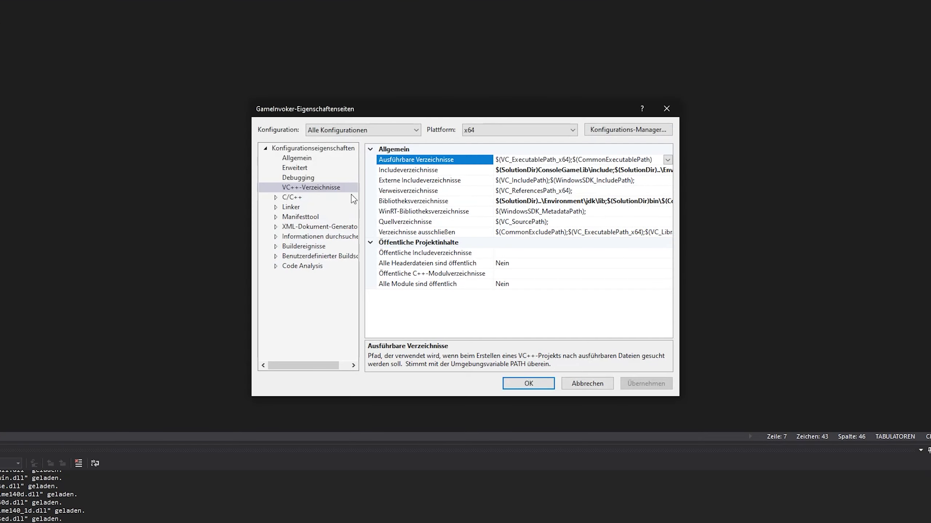
left_click(276, 207)
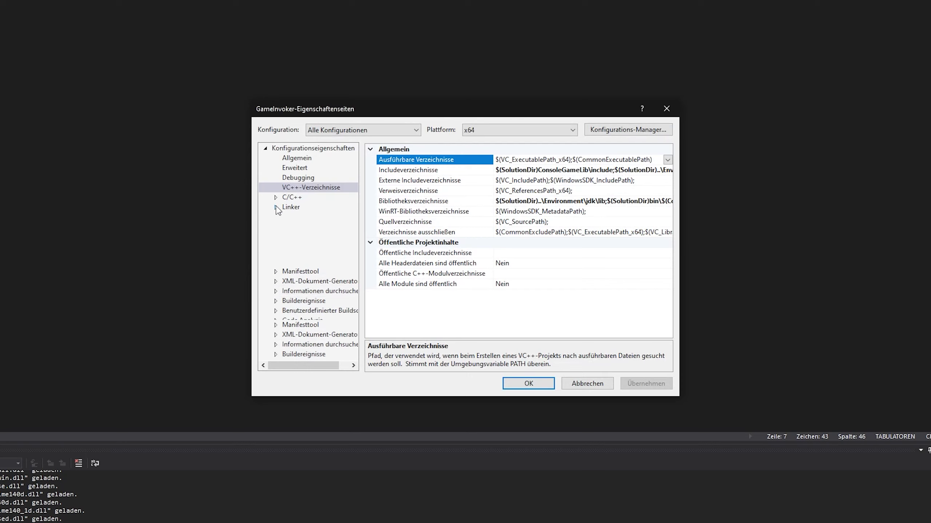
left_click(319, 305)
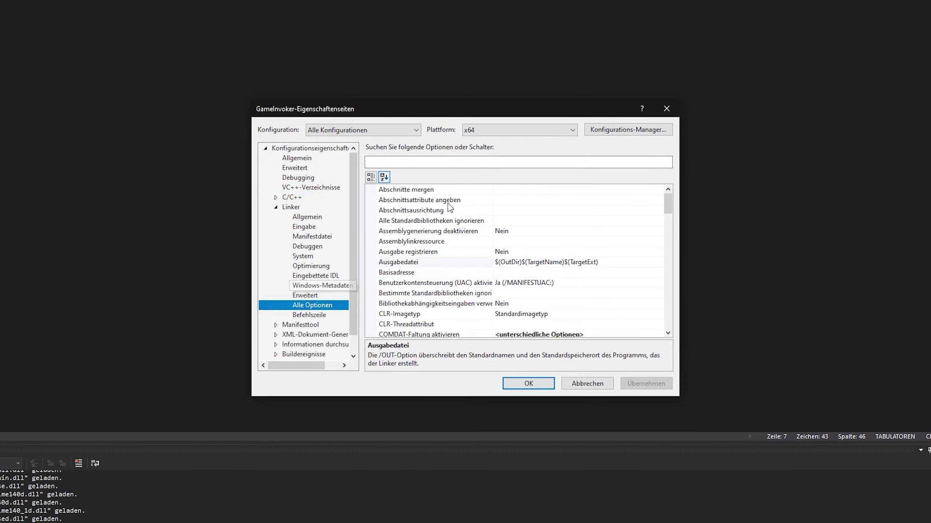
left_click(418, 163)
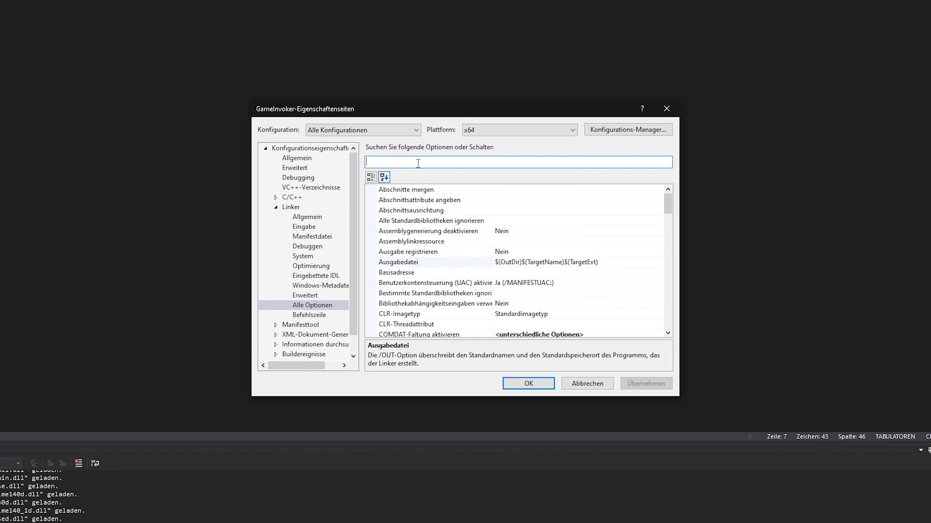
type("ver")
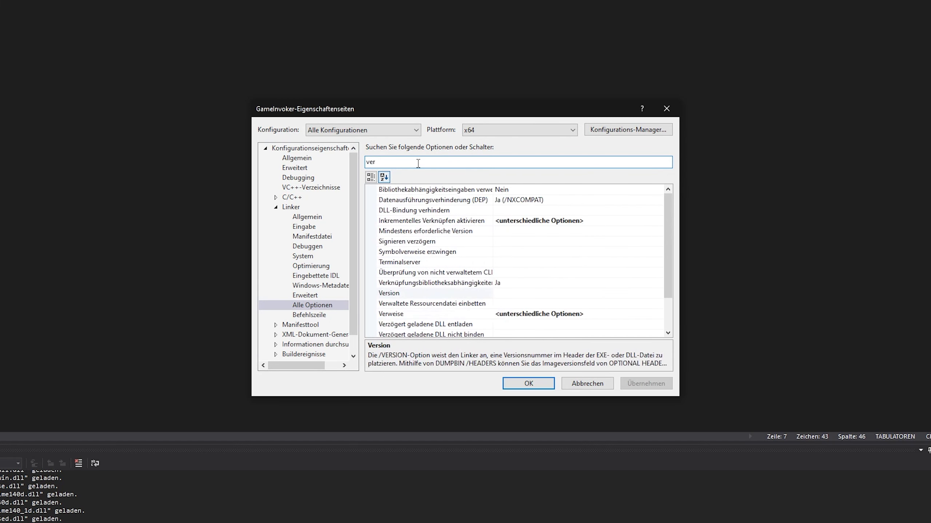
scroll(573, 273, "down", 1)
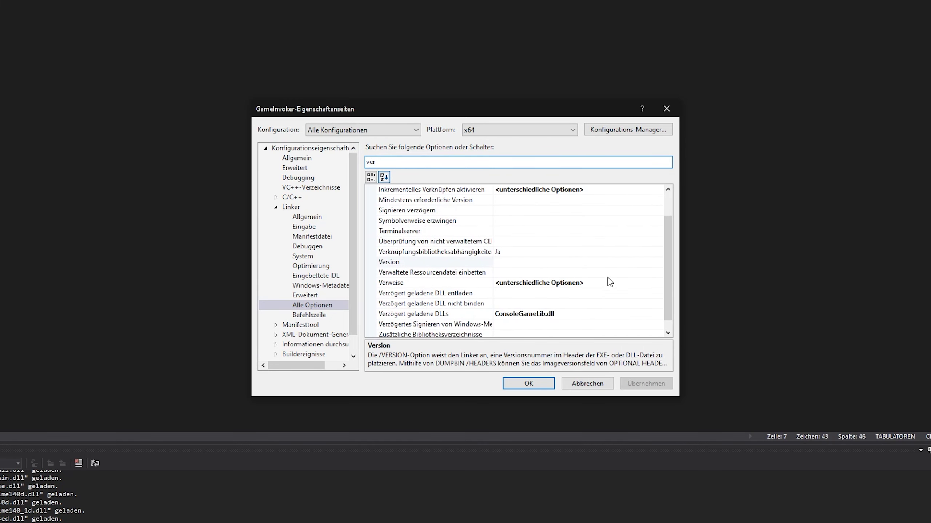
left_click(400, 317)
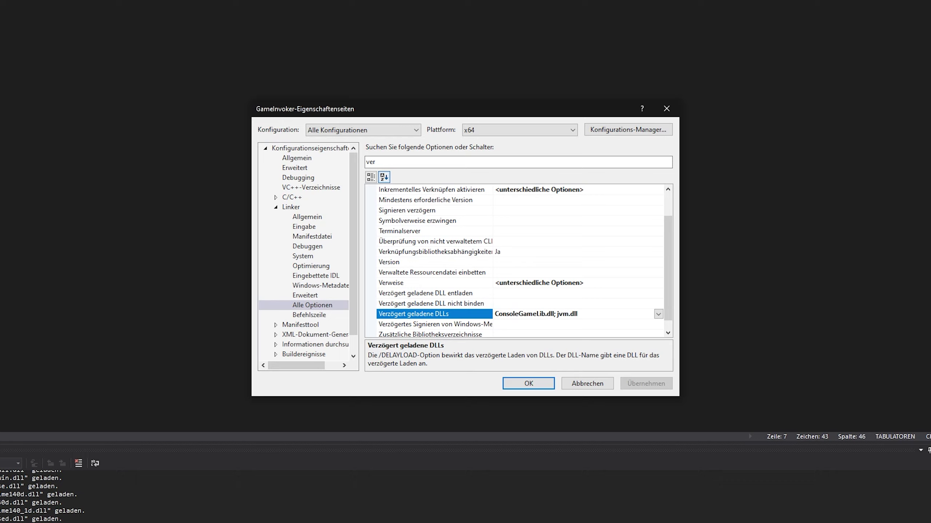
left_click(645, 384)
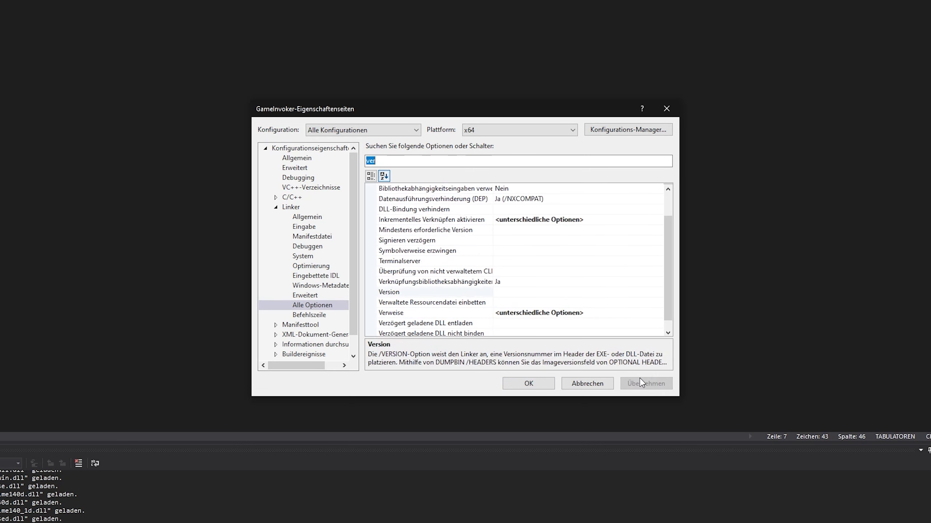
left_click(528, 384)
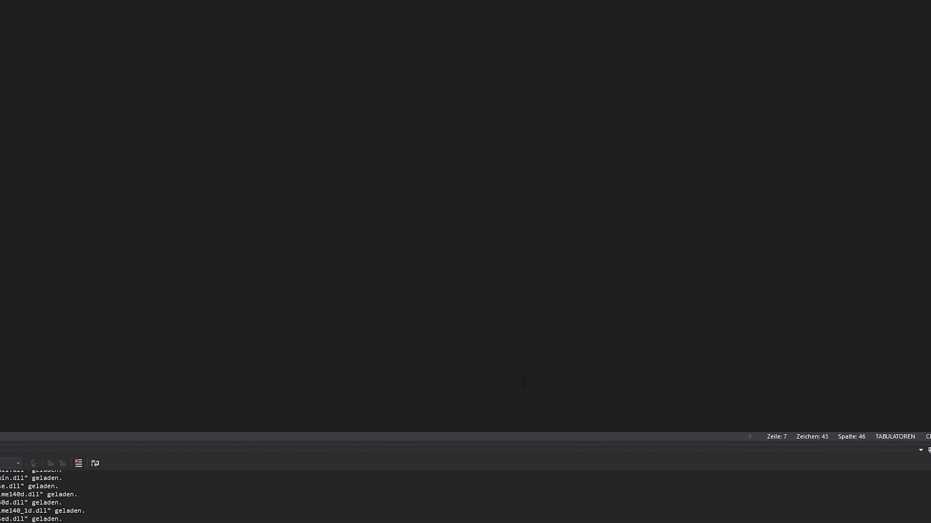
Run GameInvoker in the debugger and choose the Java JRE implementation in its console
left_click(62, 78)
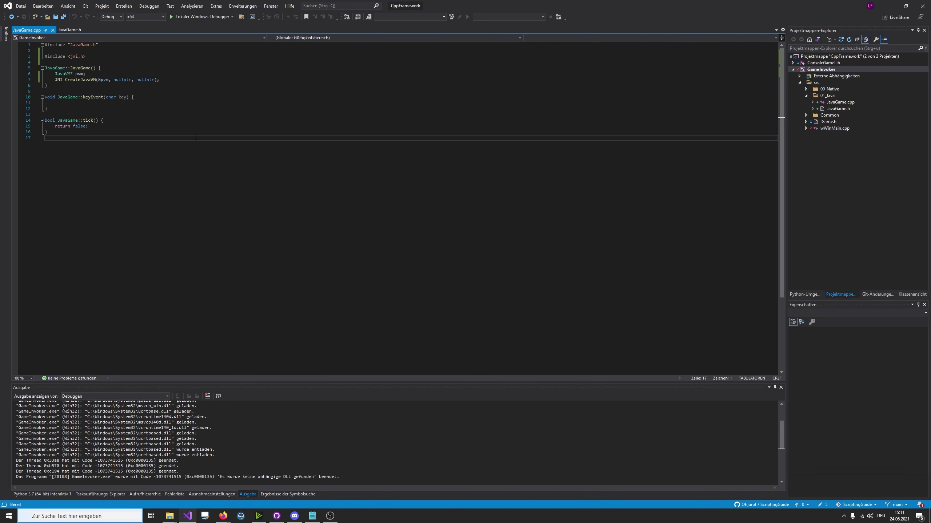
key("F5")
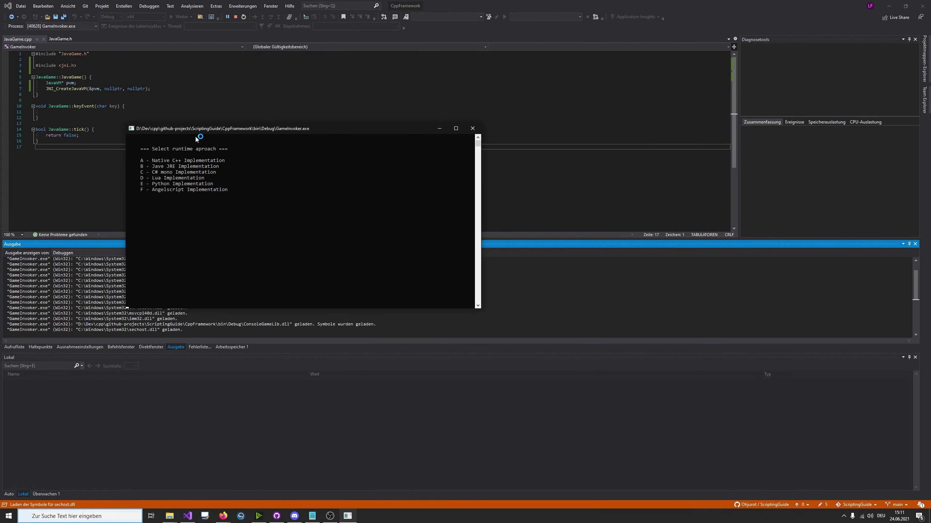
key("b")
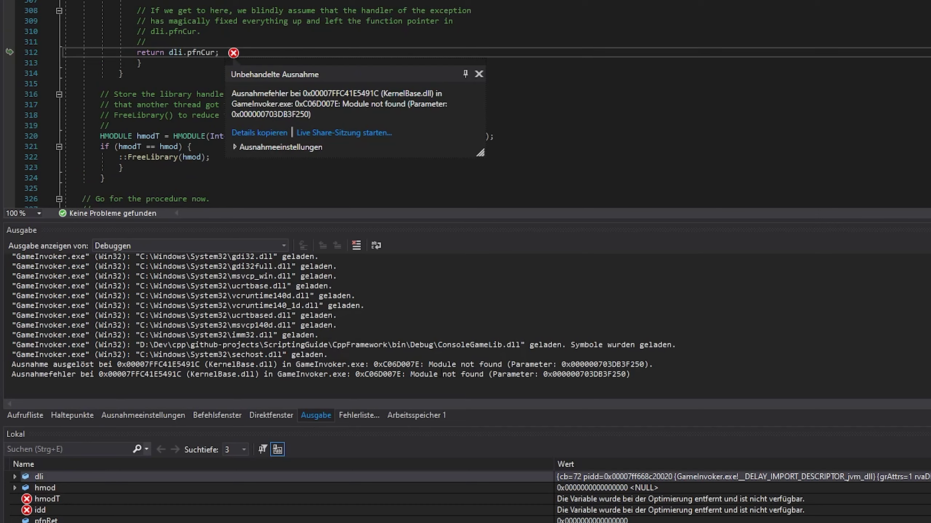
Examine the unhandled exception in the debugger, close delayhlp.cpp, and stop debugging
left_click_drag(433, 374, 454, 345)
left_click(454, 344)
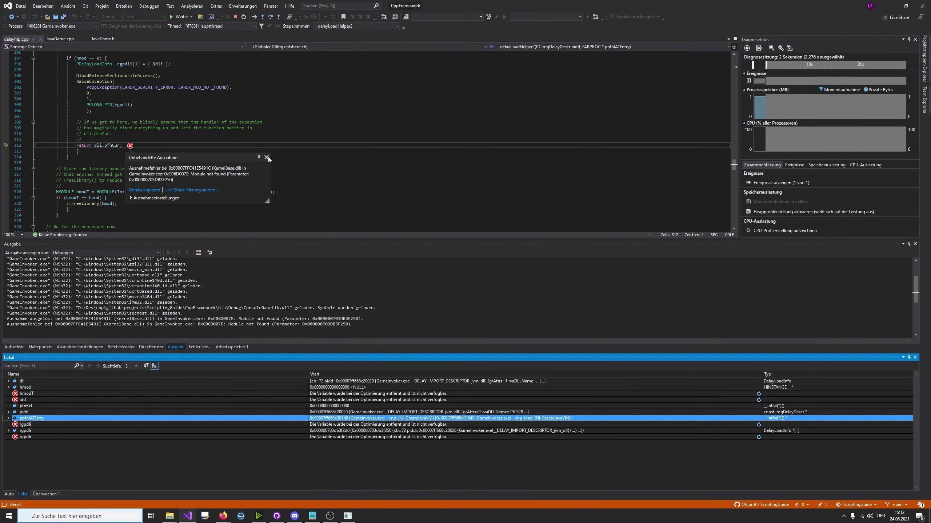
left_click(478, 73)
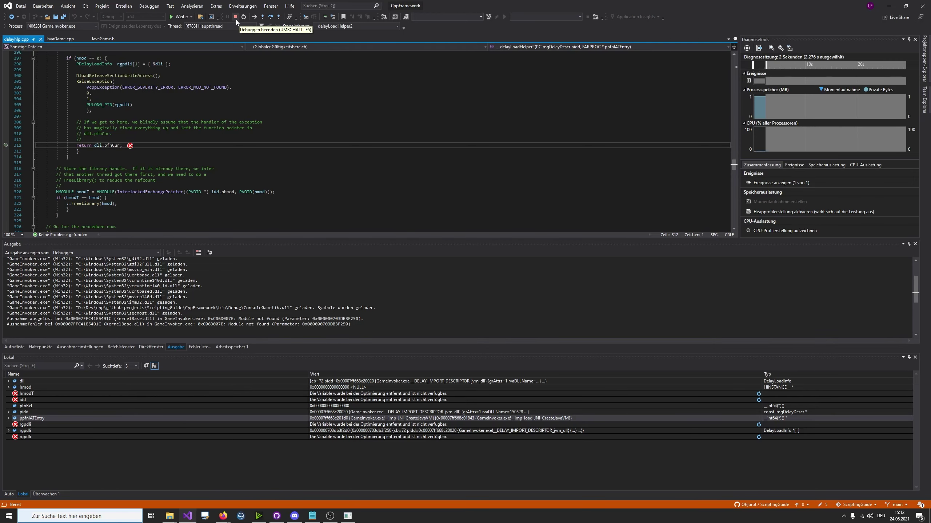
left_click(41, 39)
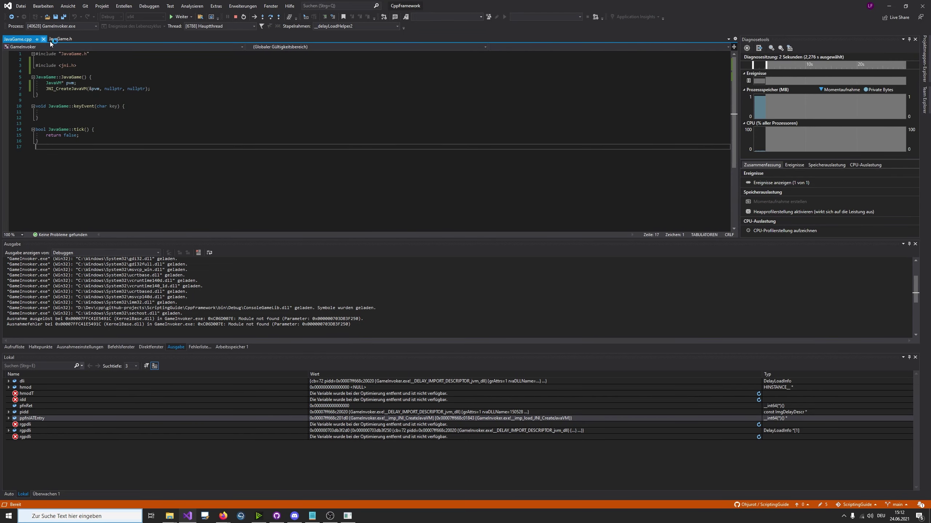
left_click(235, 16)
Insert an if statement with an empty condition at the start of the JavaGame constructor and save JavaGame.cpp
left_click(143, 69)
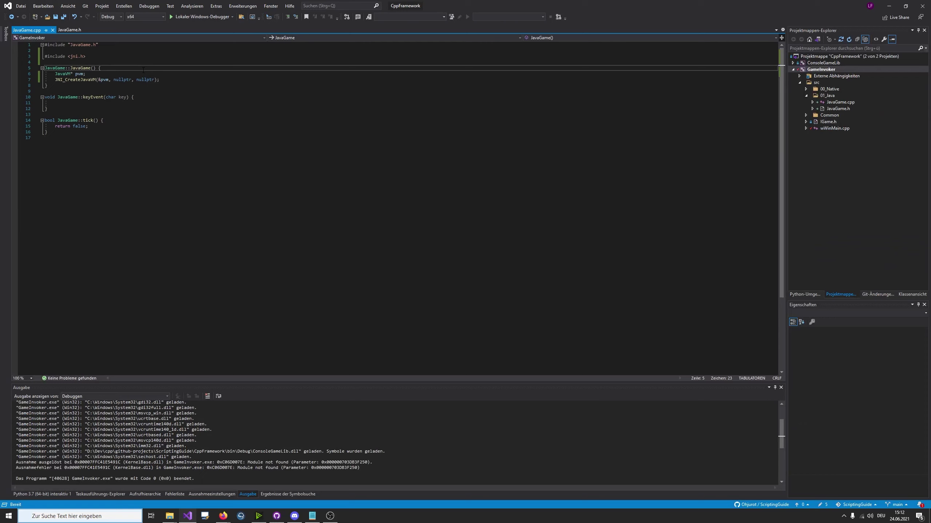
key("Return")
type("if(LoadLi")
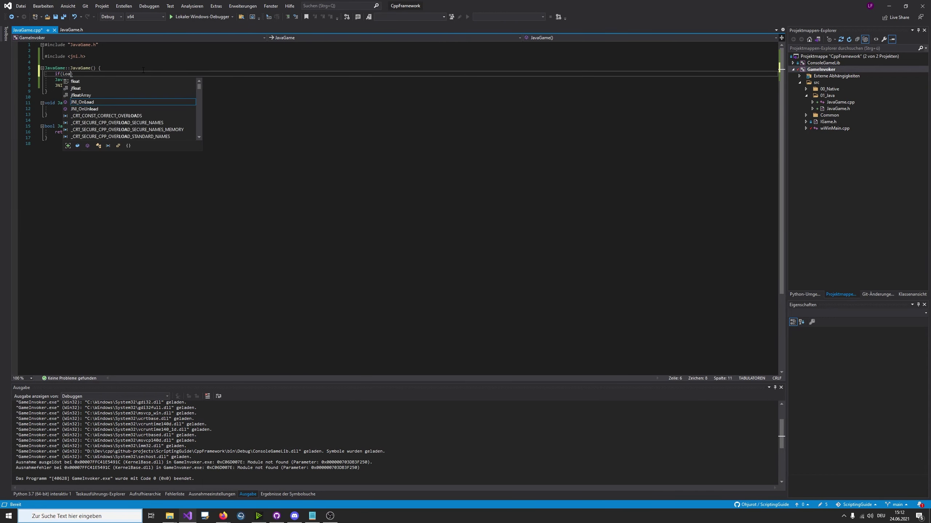
key("BackSpace")
key("BackSpace")
key("BackSpace")
key("BackSpace")
key("BackSpace")
key("BackSpace")
key("Up")
key("Up")
key("Up")
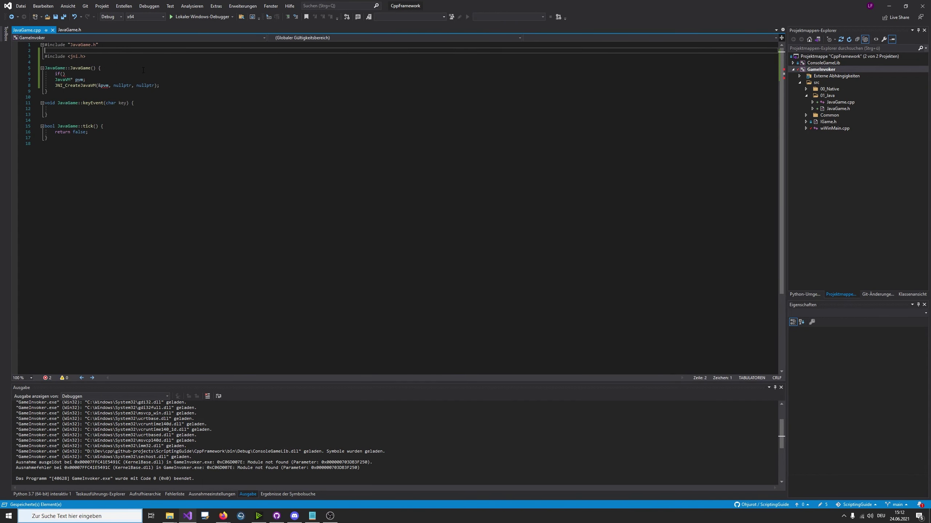
key("ctrl+s")
Start a preprocessor line above the IGame.h include in JavaGame.h and enlarge the editor text to 188 %
left_click(70, 29)
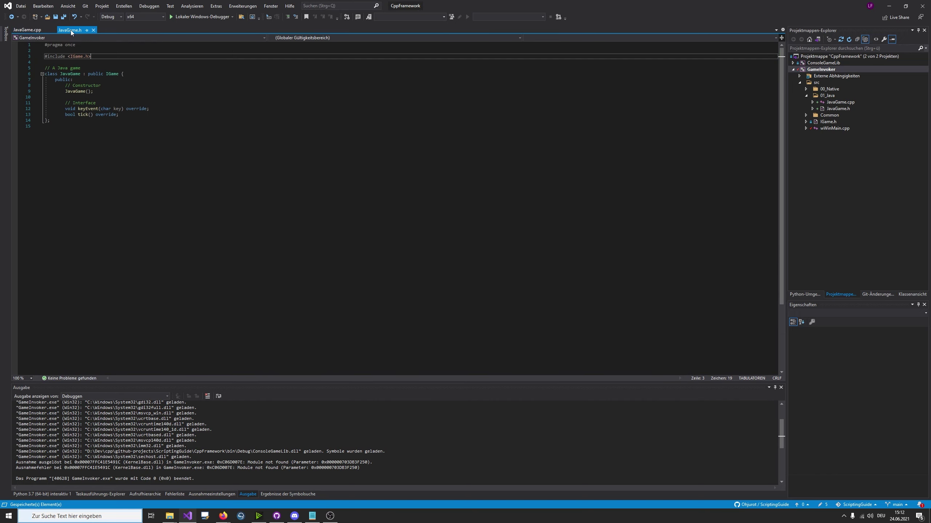
left_click(101, 51)
key("Return")
type("a")
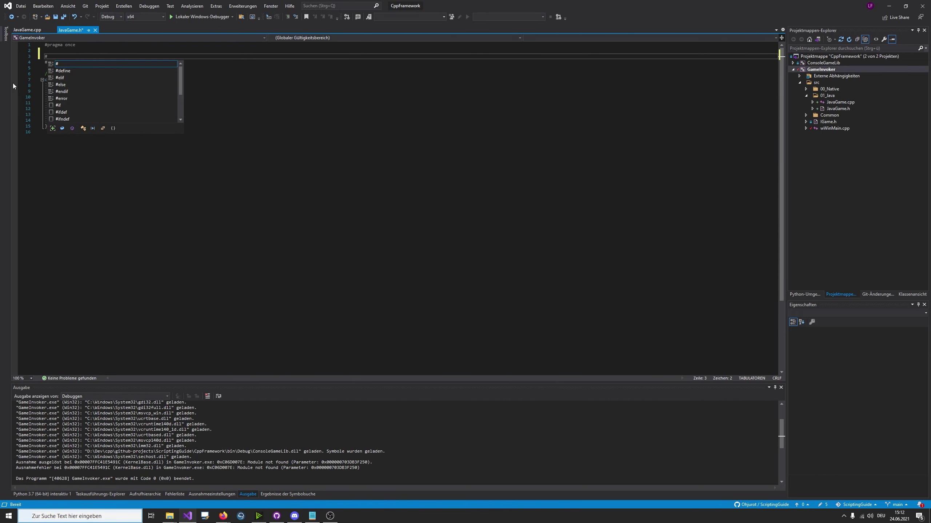
left_click(24, 379)
type("188")
key("Return")
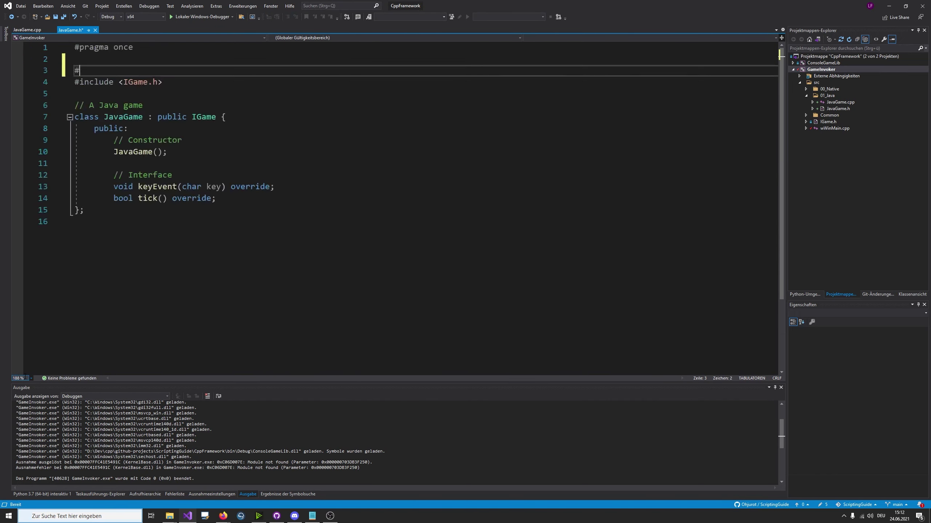
Complete the new line above the IGame.h include in JavaGame.h as #include <WinInclude.h> and save the file
type("#include <W")
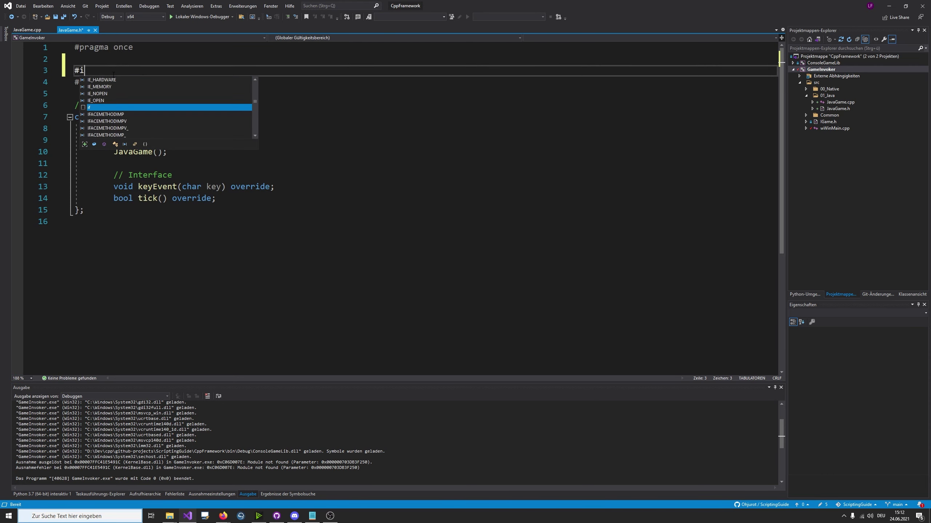
key("BackSpace")
key("BackSpace")
key("BackSpace")
key("BackSpace")
key("BackSpace")
key("BackSpace")
key("BackSpace")
key("BackSpace")
key("BackSpace")
key("BackSpace")
key("BackSpace")
key("BackSpace")
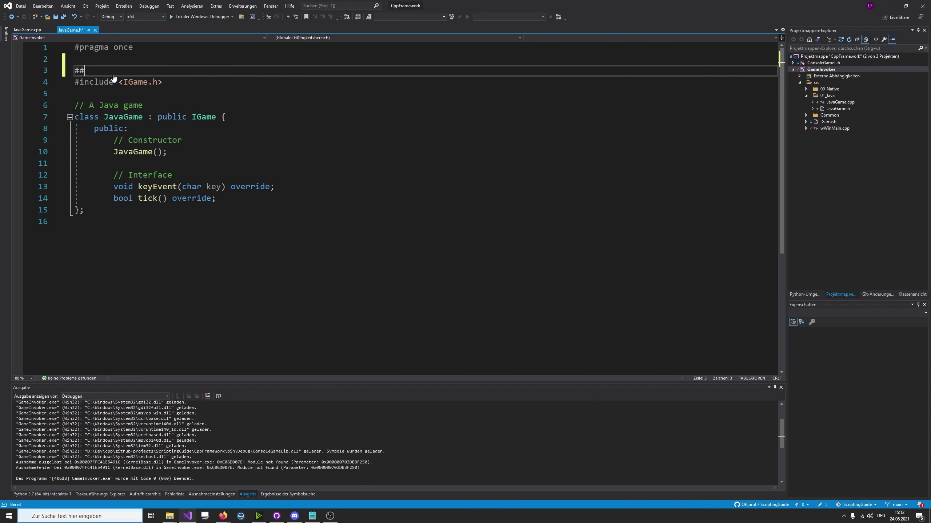
type("#incl")
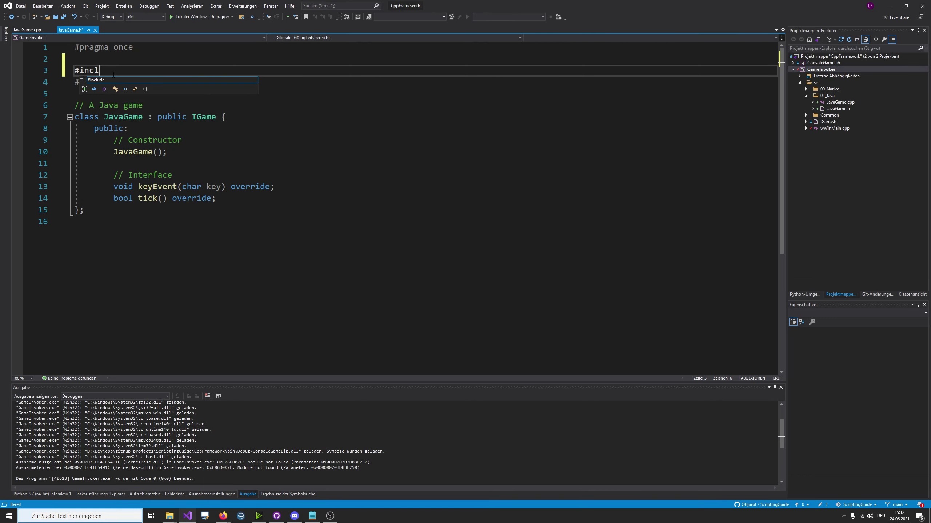
type("ude <WinInclude.h>")
key("ctrl+s")
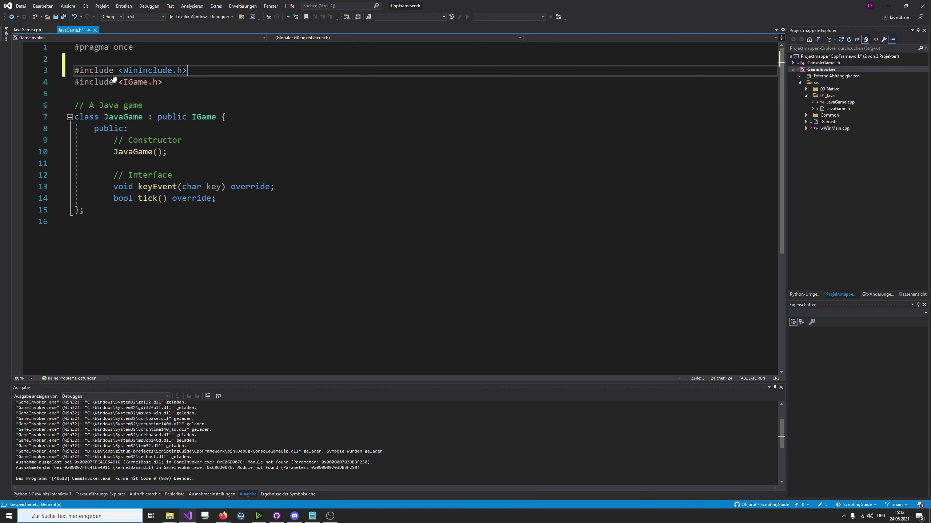
In JavaGame.cpp, give the constructor's if statement a braced body and move the pvm declaration and JNI_CreateJavaVM call into it
key("ctrl+Tab")
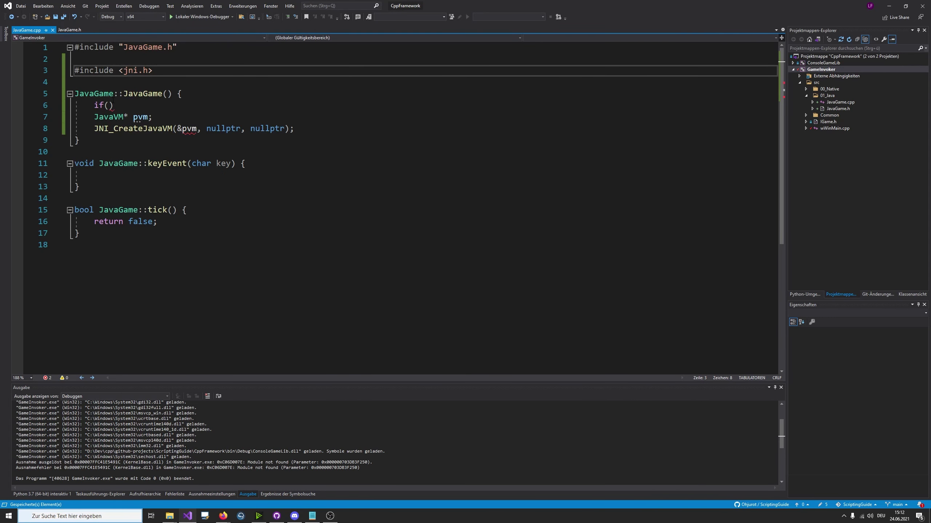
left_click(114, 105)
type("{")
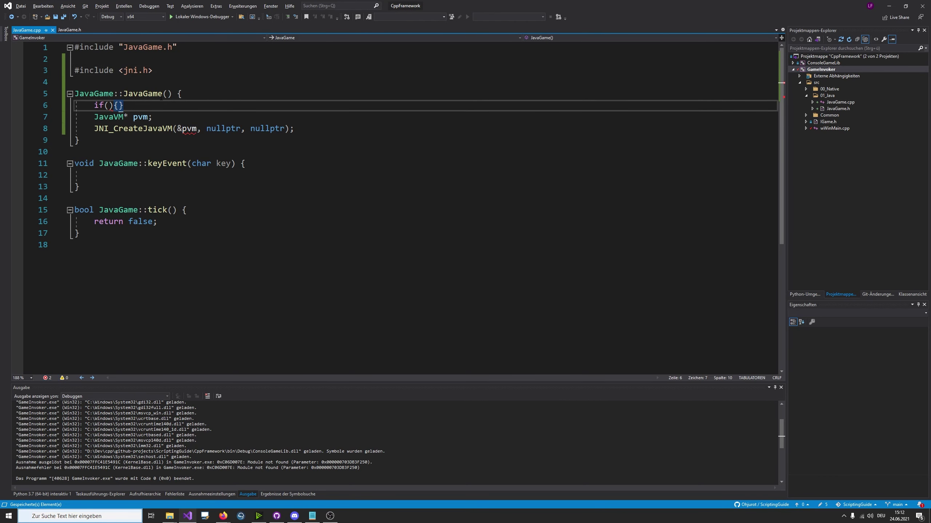
key("Return")
left_click_drag(294, 151, 76, 141)
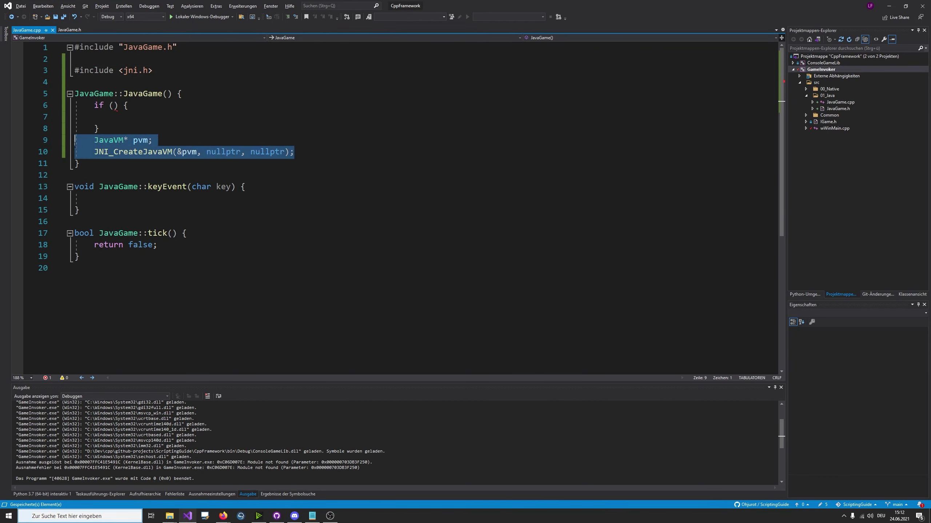
key("ctrl+x")
key("BackSpace")
key("Up")
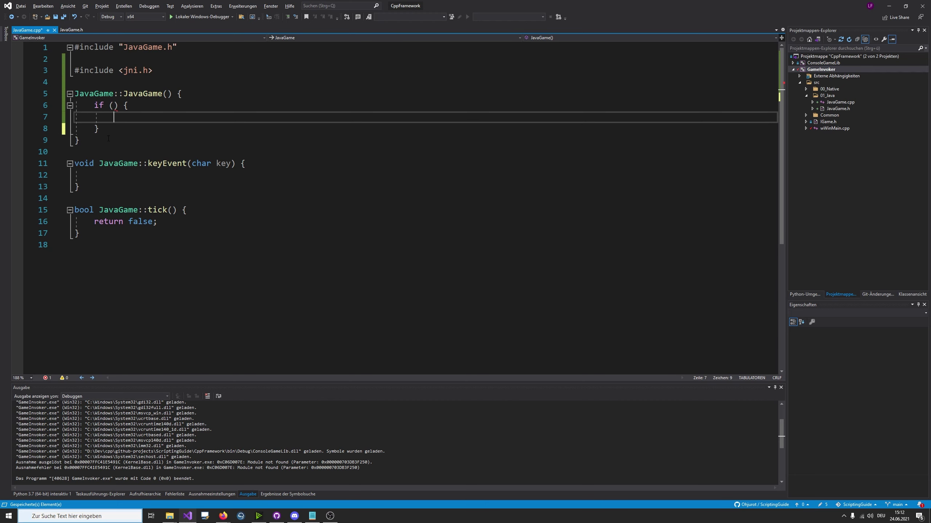
key("ctrl+v")
Fill the if condition with a LoadLibrary call that takes an empty wide string literal, L""
left_click(114, 105)
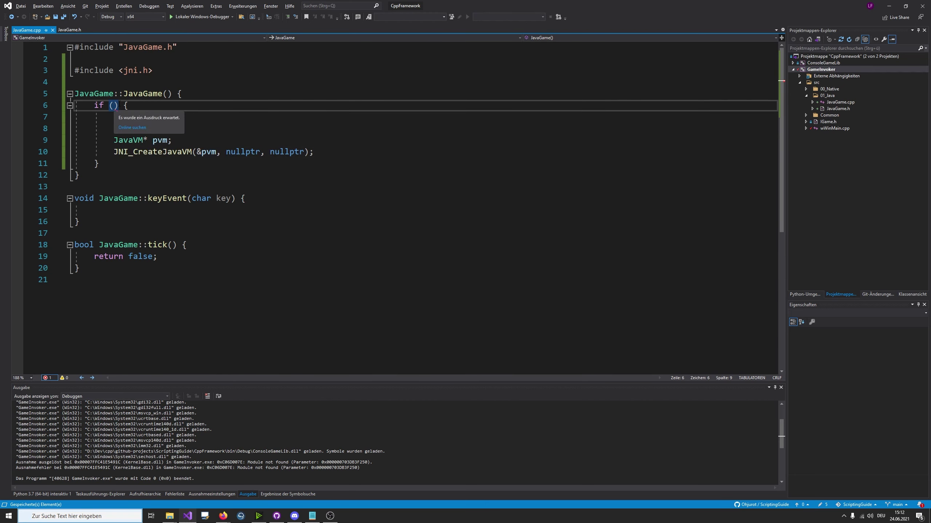
type("Load")
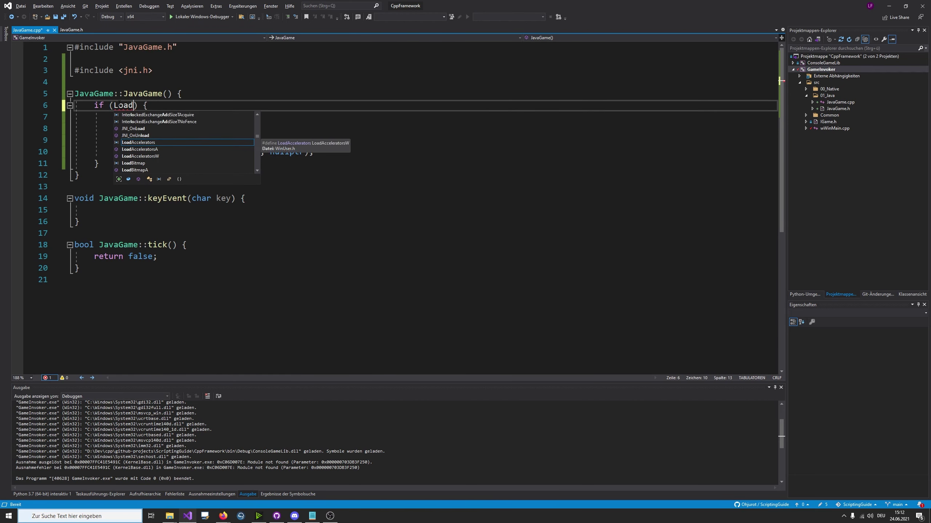
type("Library()")
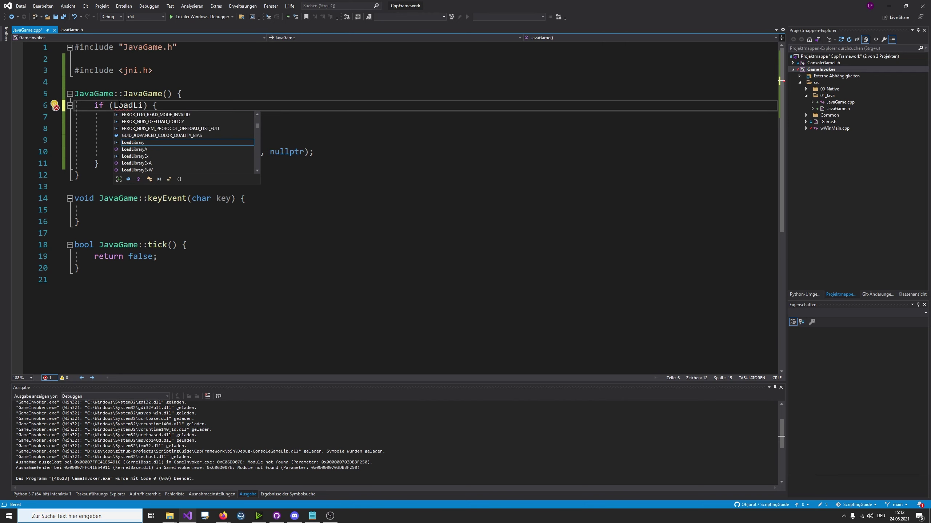
key("ctrl+s")
key("Left")
type("\"")
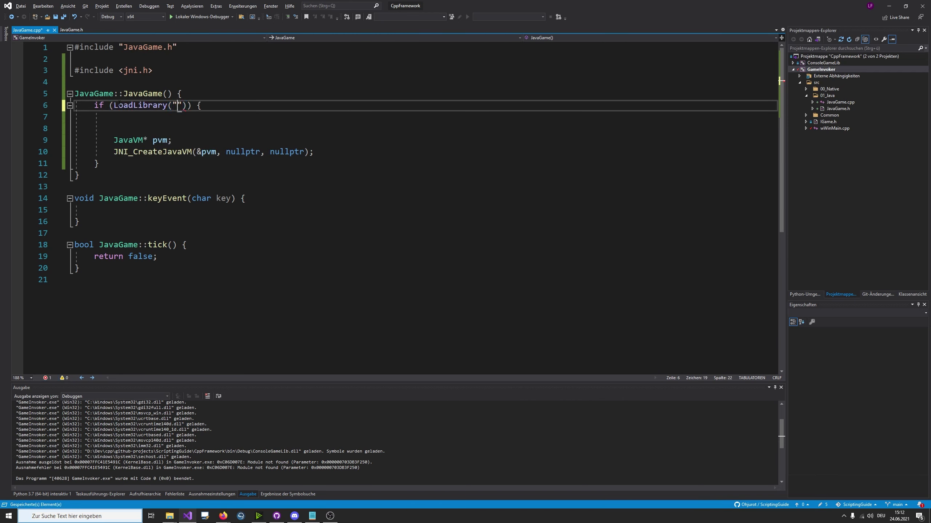
type("L")
key("Right")
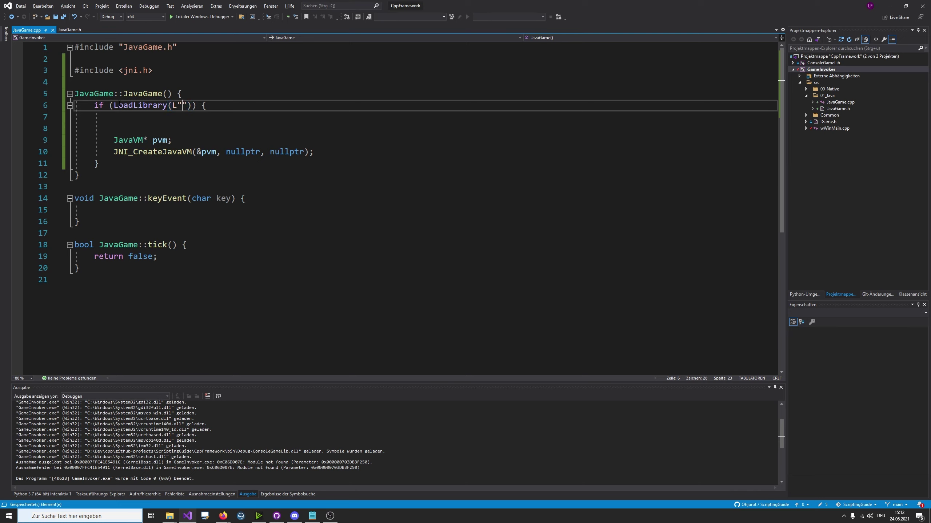
Enter ./jre/bin/server/jvm.dll as the LoadLibrary path string and save JavaGame.cpp
type("./")
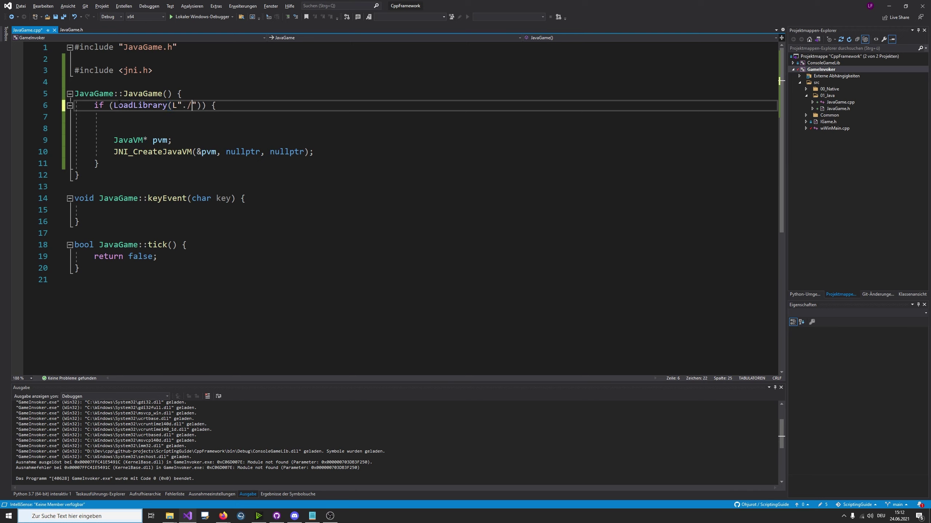
type("jre/")
type("bin/ser")
type("ver/jvm")
type(".dll")
key("Return")
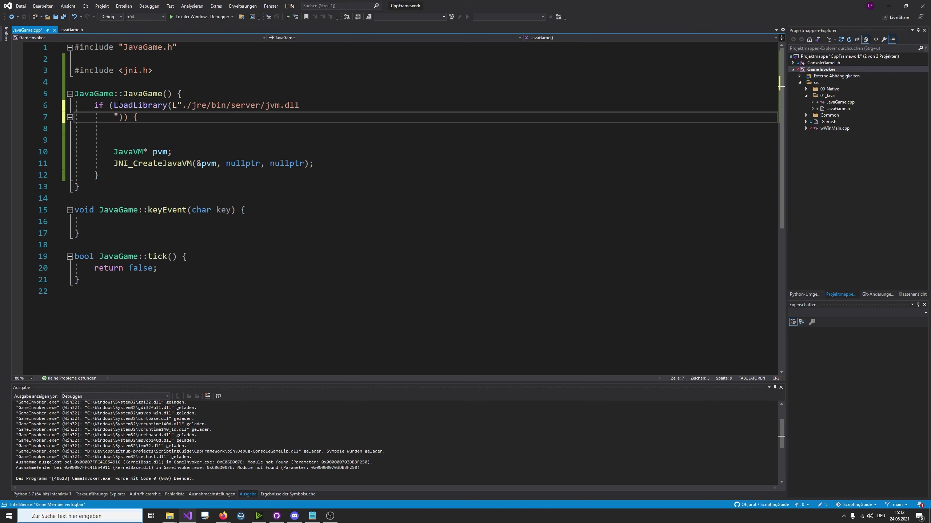
key("BackSpace")
key("BackSpace")
key("BackSpace")
key("ctrl+s")
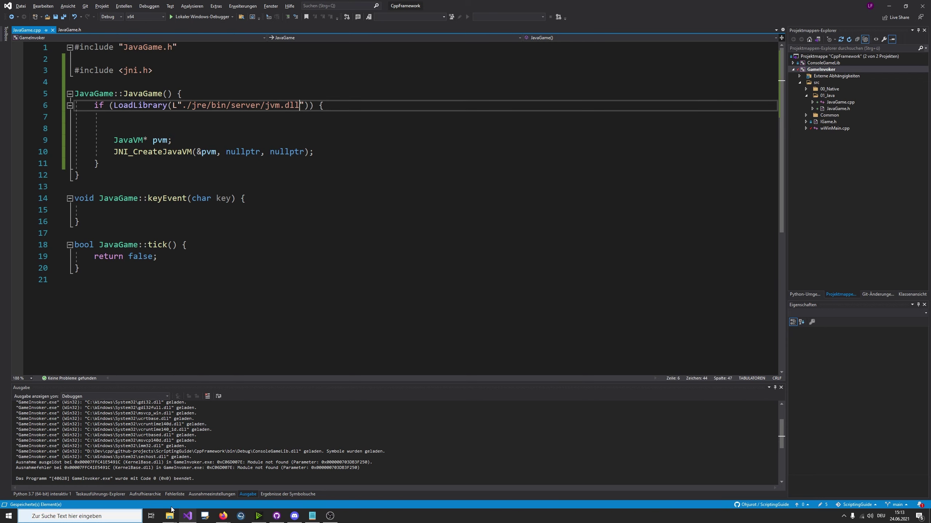
Check the jvm.dll path in File Explorer by browsing from Debug into jre, bin and server, then return to the code
mouse_move(171, 511)
left_click(155, 495)
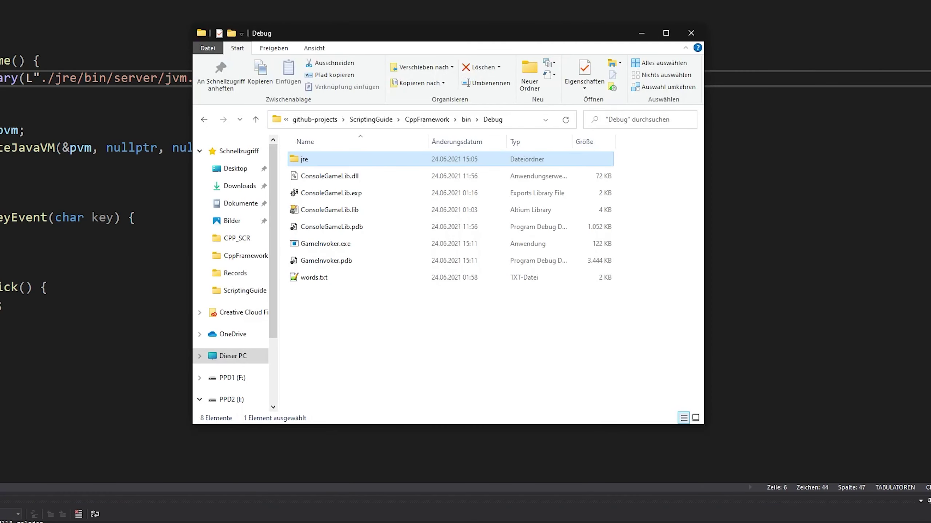
double_click(309, 161)
double_click(324, 160)
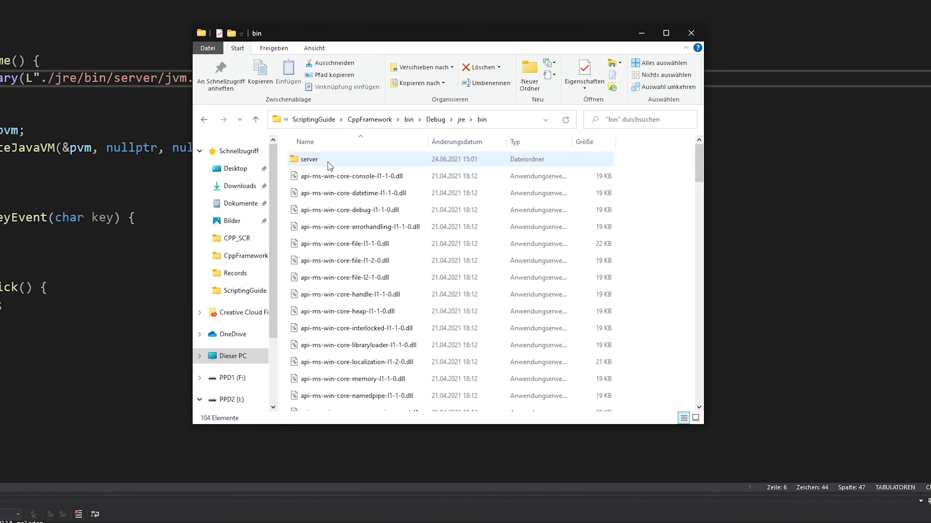
double_click(325, 159)
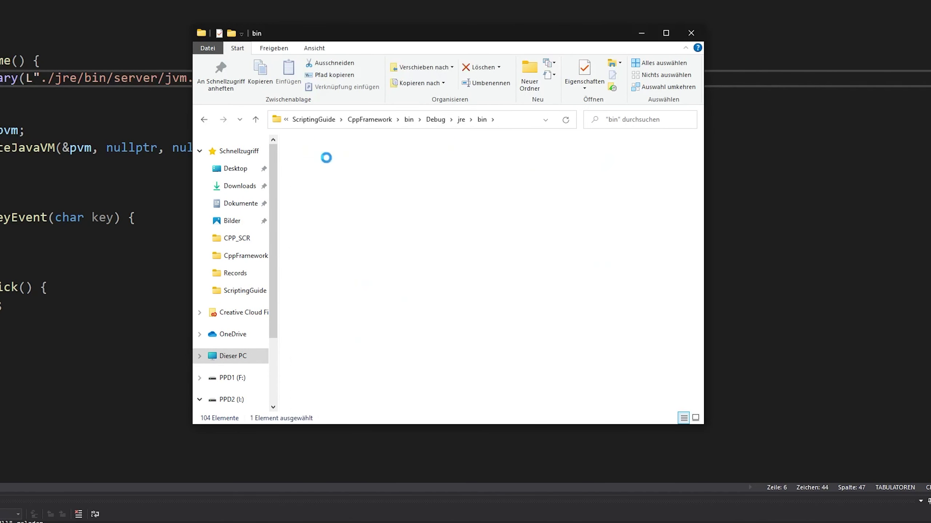
left_click(4, 102)
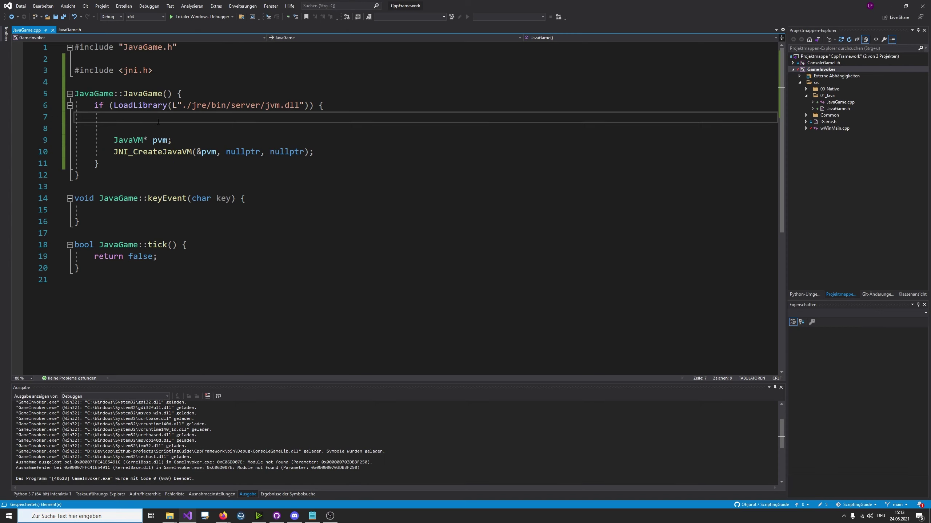
left_click_drag(134, 167, 319, 152)
left_click(249, 117)
left_click(319, 151)
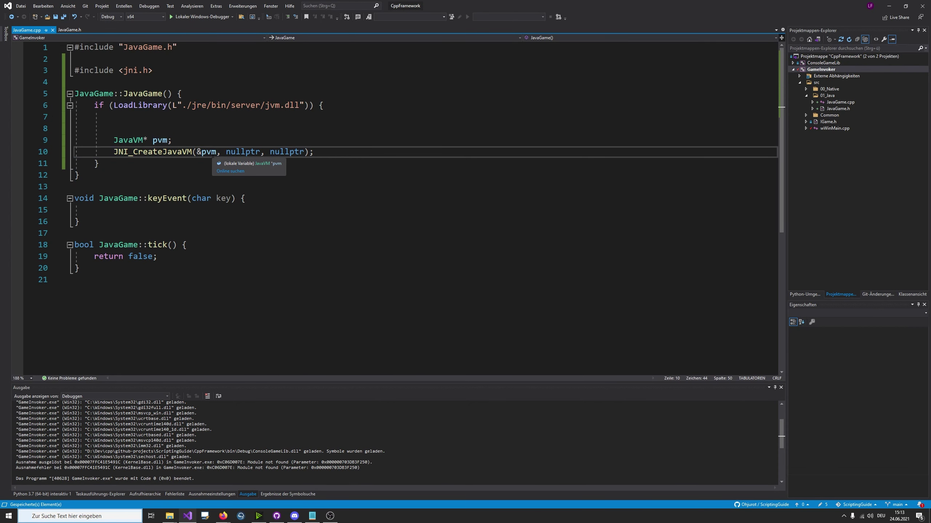
Run GameInvoker in the debugger, inspect the JNI_CreateJavaVM call at the exception, and try to continue execution
key("F5")
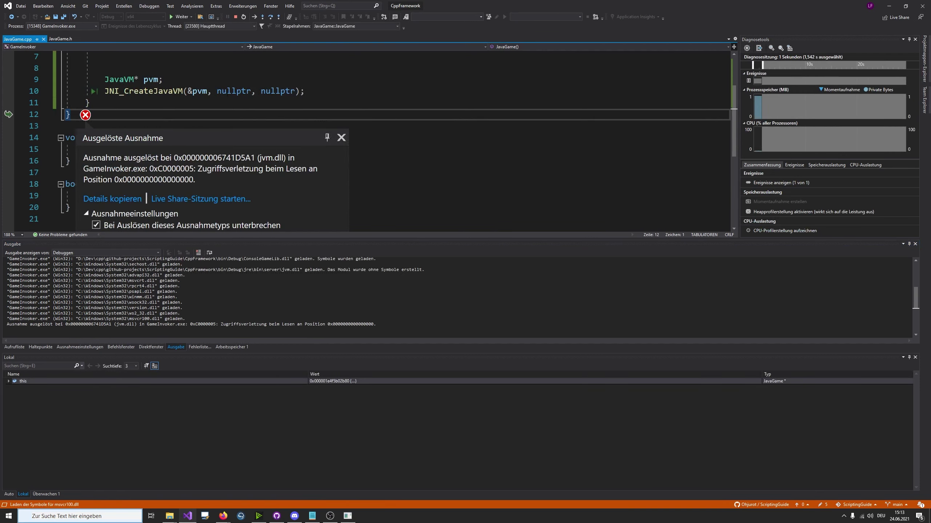
left_click(231, 92)
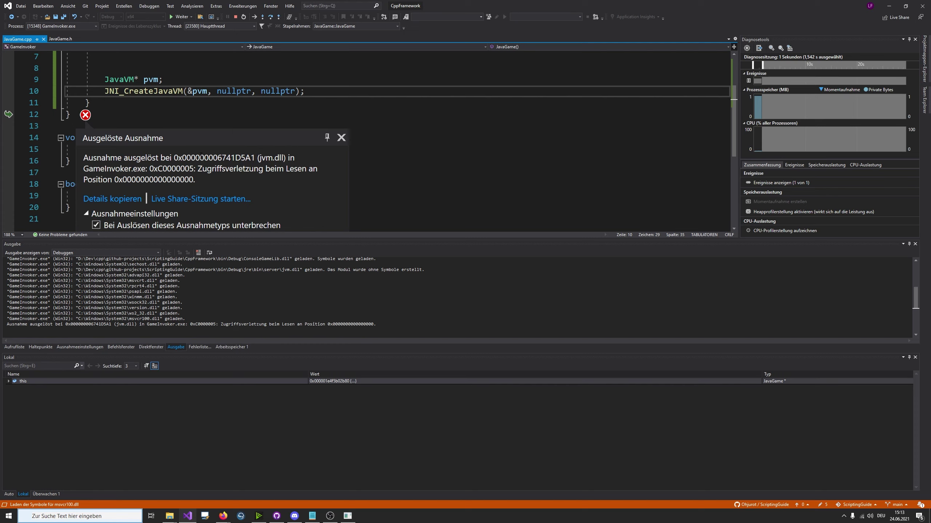
mouse_move(160, 90)
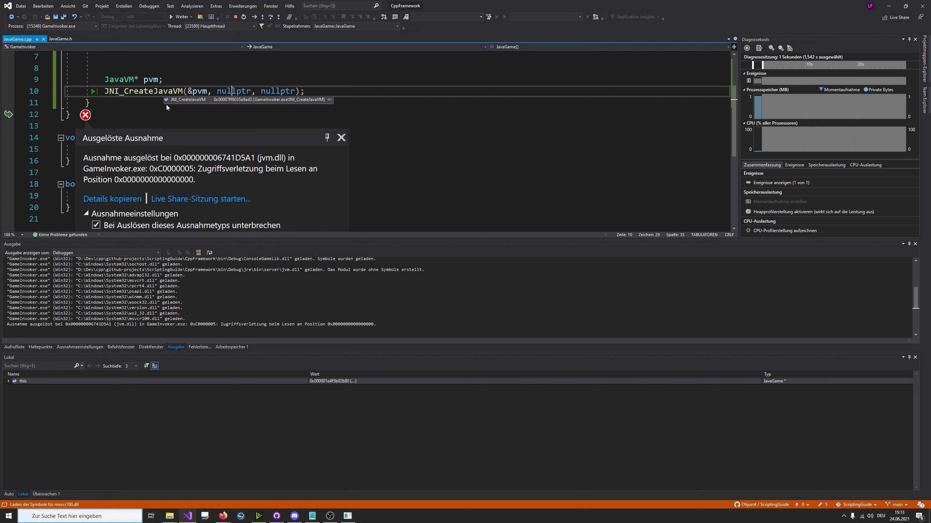
left_click(180, 17)
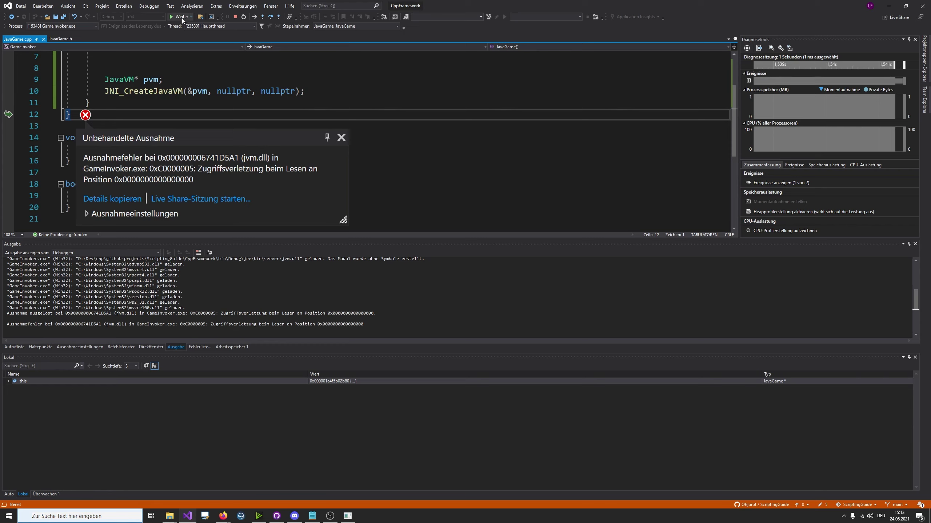
left_click(182, 19)
left_click(182, 18)
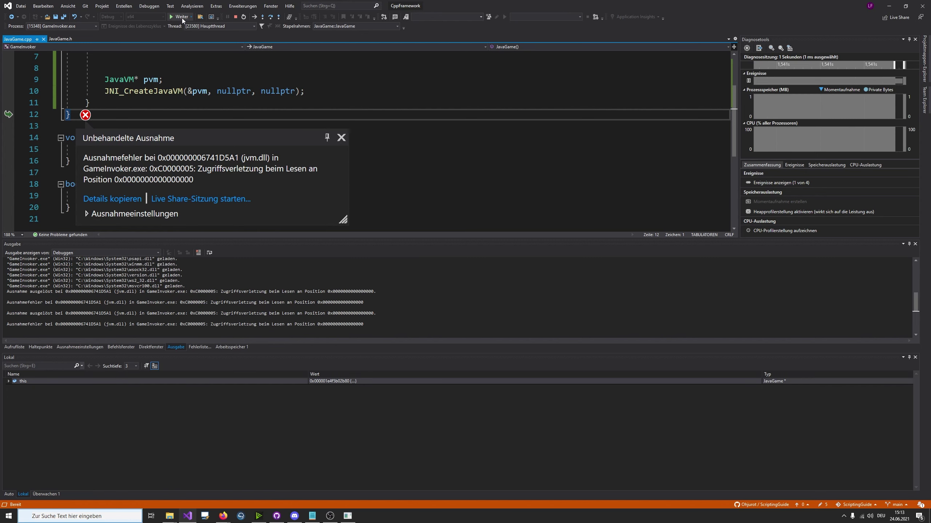
Delete the pvm declaration and the JNI_CreateJavaVM call from the if body and stop debugging
scroll(182, 99, "up", 1)
left_click_drag(306, 126, 96, 96)
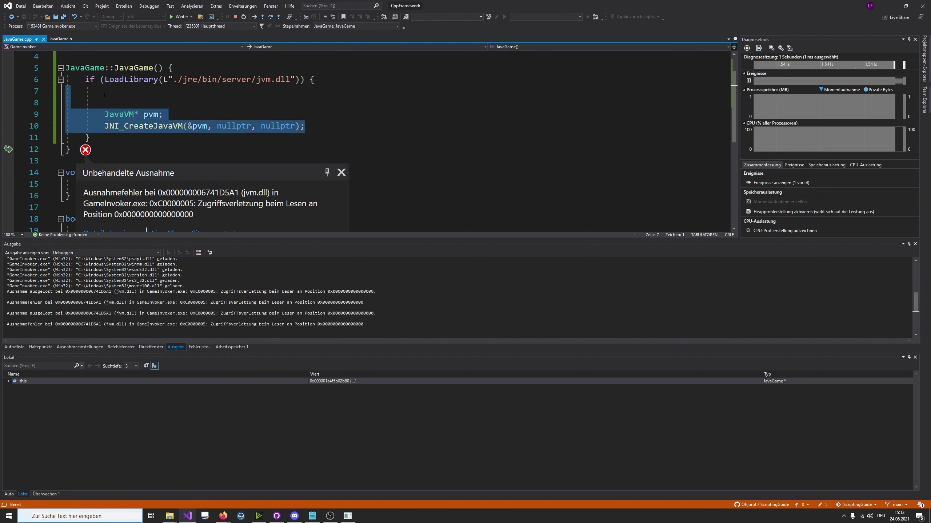
key("BackSpace")
left_click(236, 16)
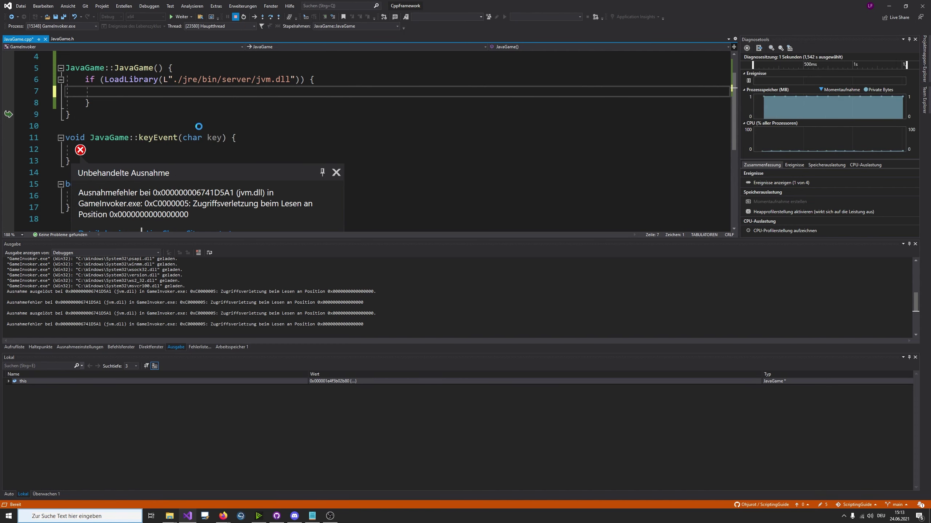
Remove the jni.h include from JavaGame.cpp and save the file
left_click_drag(164, 69, 14, 64)
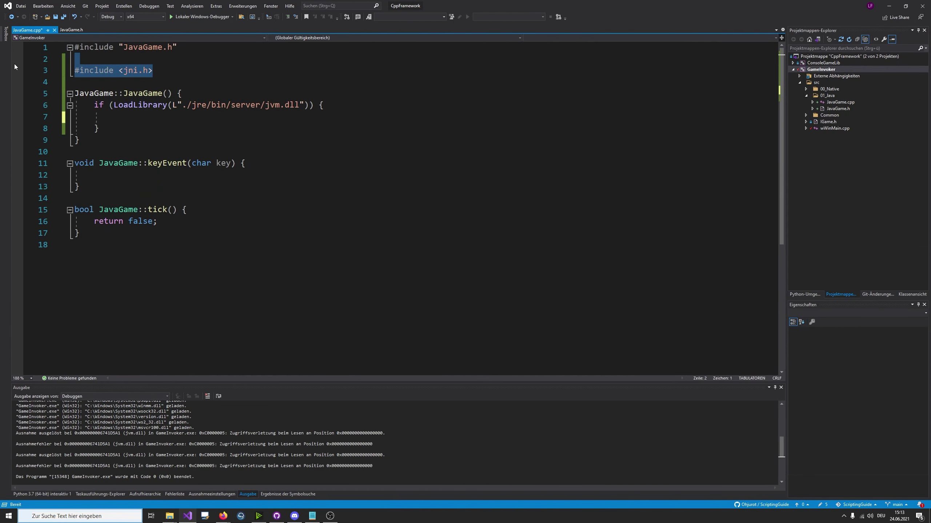
key("BackSpace")
key("BackSpace")
key("ctrl+s")
left_click(138, 105)
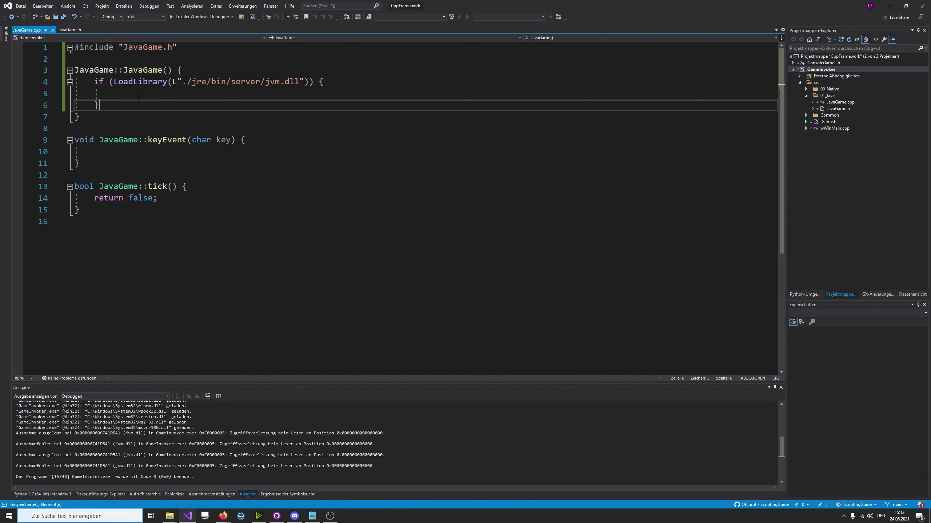
left_click_drag(139, 97, 75, 82)
left_click(157, 102)
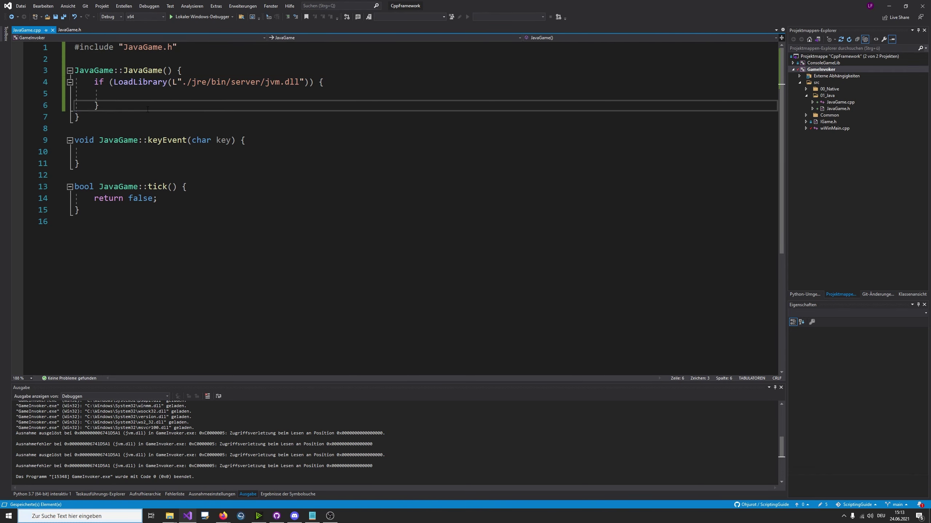
left_click_drag(148, 109, 74, 82)
left_click(180, 101)
Run GameInvoker in the debugger again and choose implementation B, the Java JRE one, in its console
left_click(193, 17)
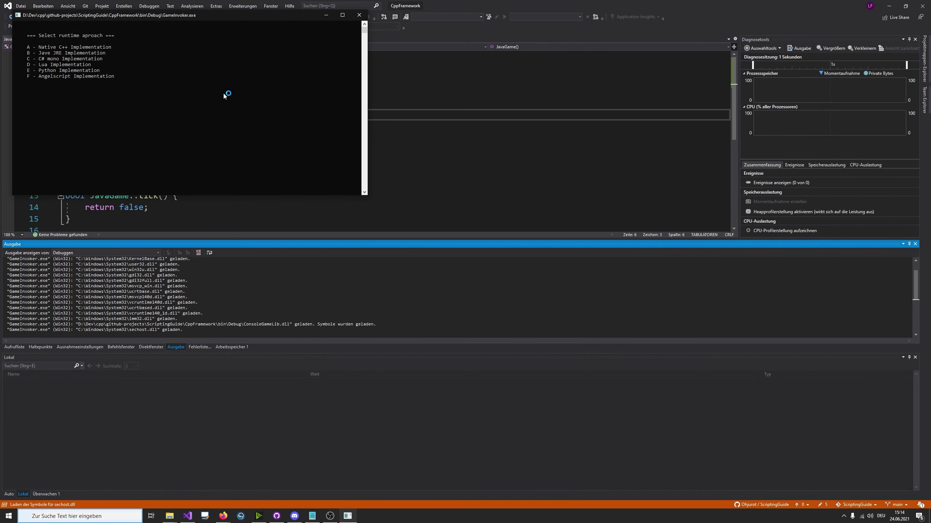
key("b")
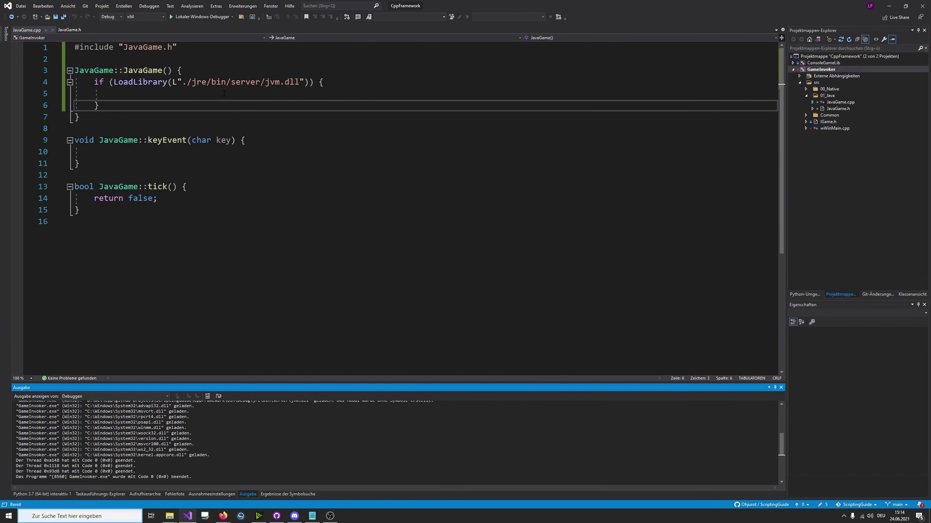
left_click_drag(79, 210, 74, 70)
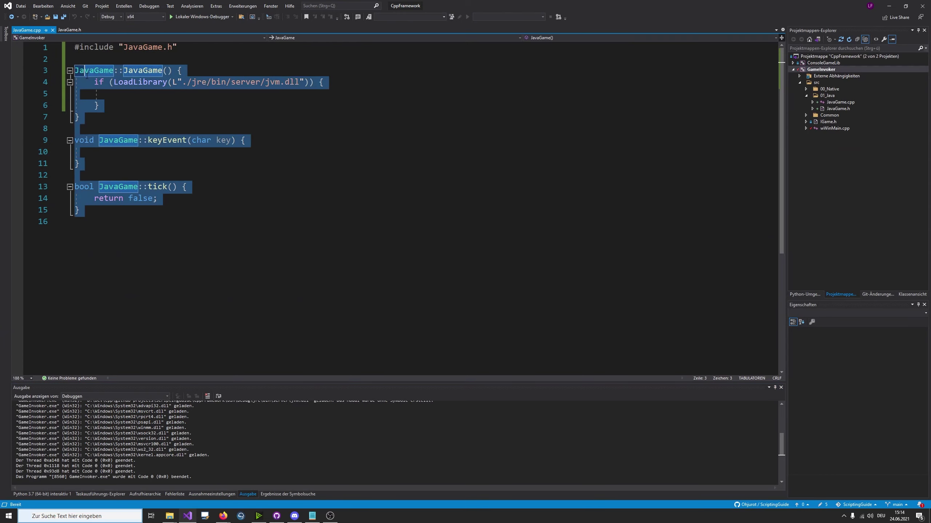
left_click(79, 210)
left_click_drag(79, 210, 74, 70)
left_click(77, 116)
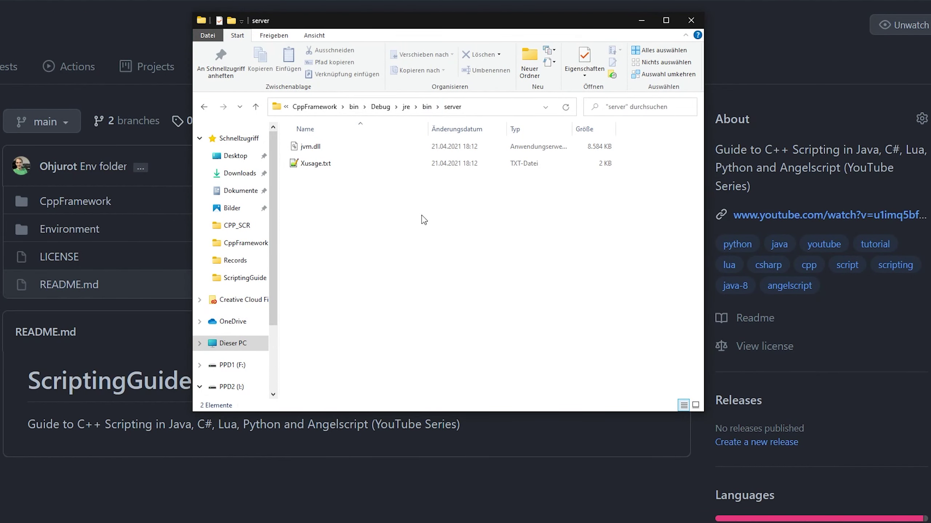
Copy the eclipse folder from eclipse-java-2021-06-R-win32-x86_64_2.zip into the ScriptingGuide\Environment folder
left_click(384, 109)
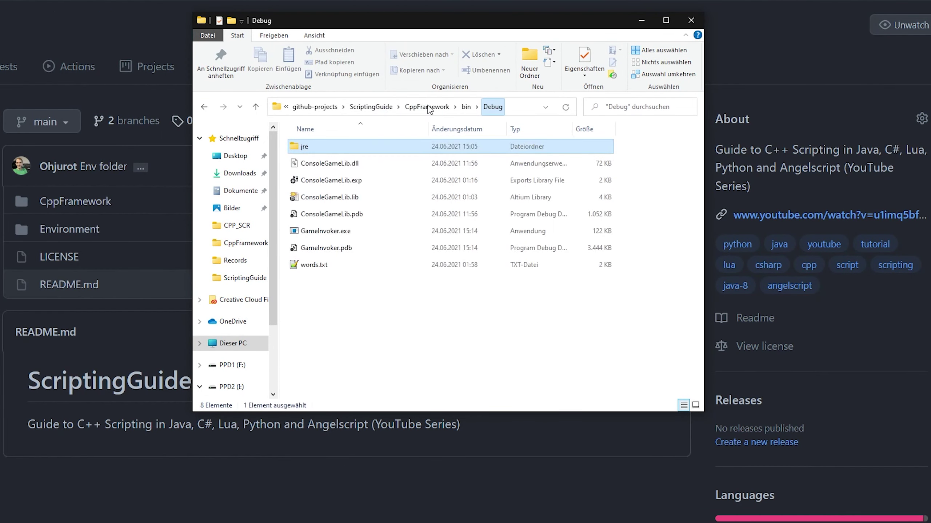
left_click(467, 109)
left_click(454, 110)
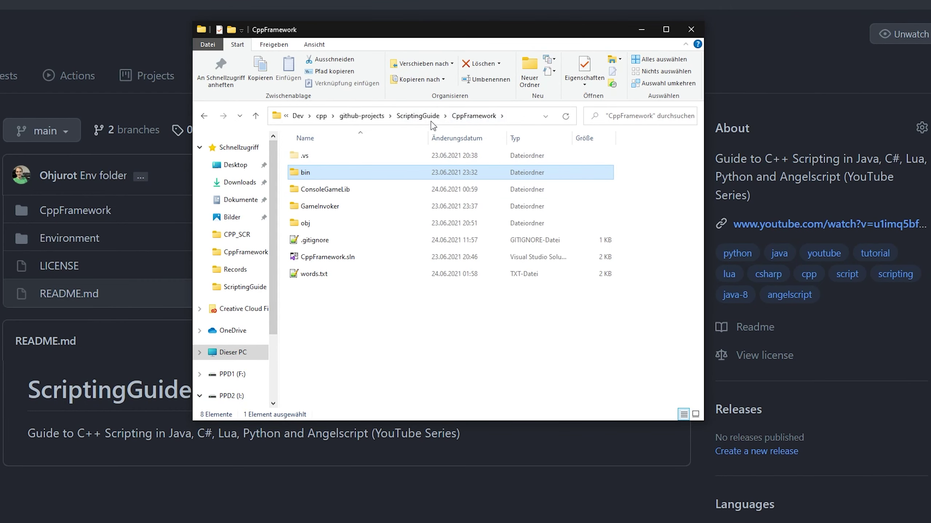
left_click(422, 116)
double_click(338, 190)
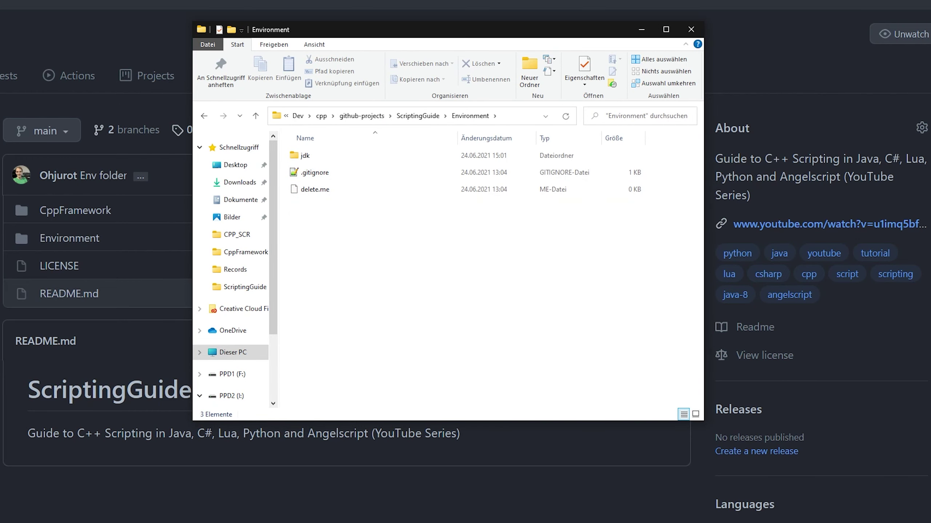
left_click(373, 190)
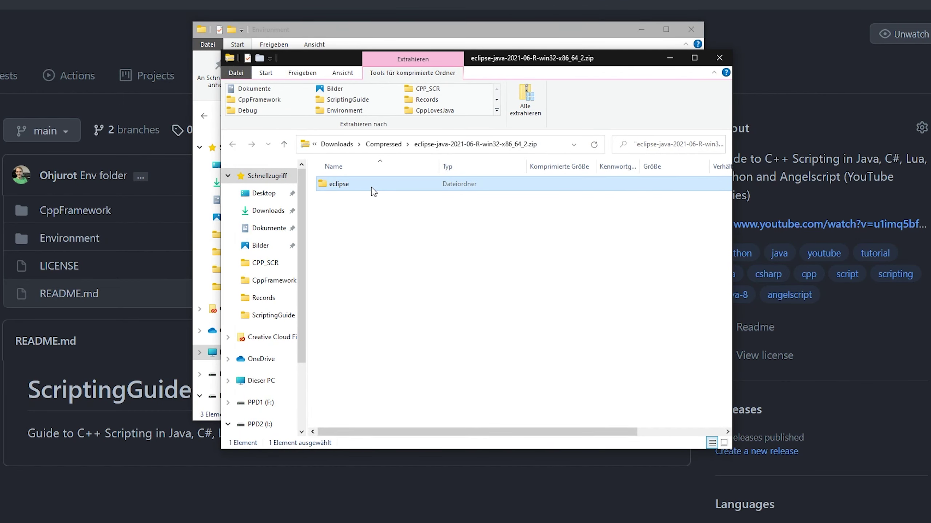
left_click(719, 57)
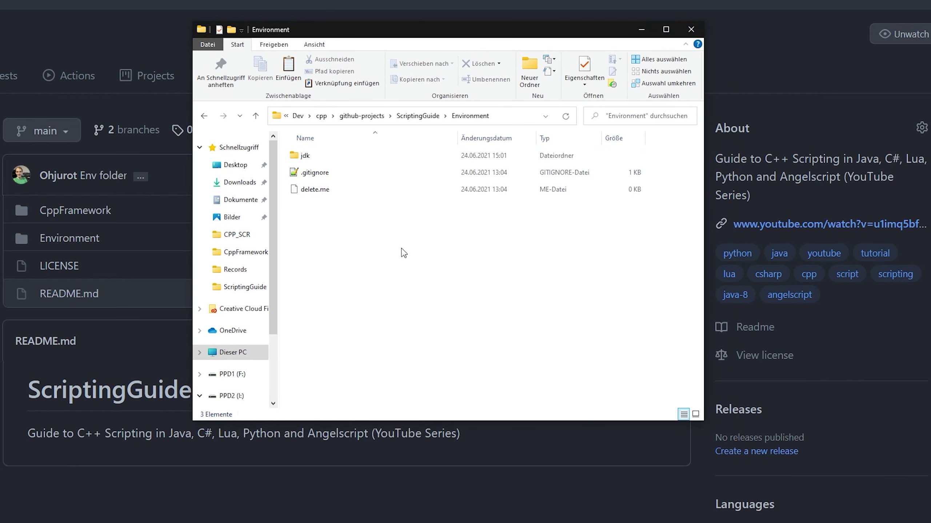
key("ctrl+v")
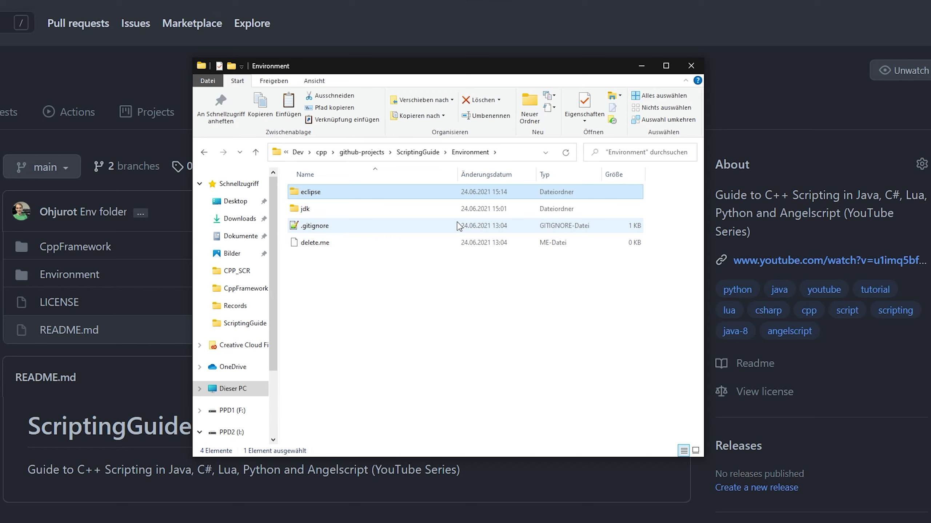
Create a batch file named eclipse.bat in the ScriptingGuide folder
left_click(444, 305)
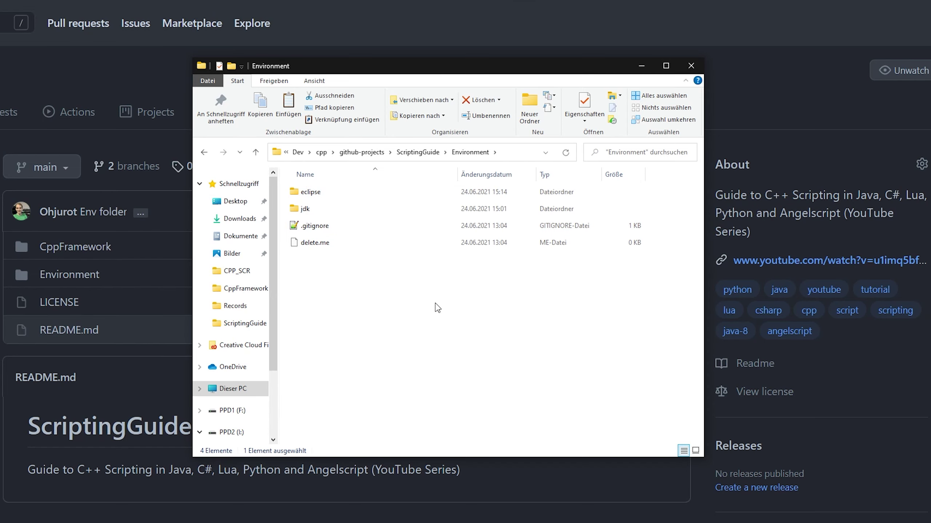
right_click(344, 313)
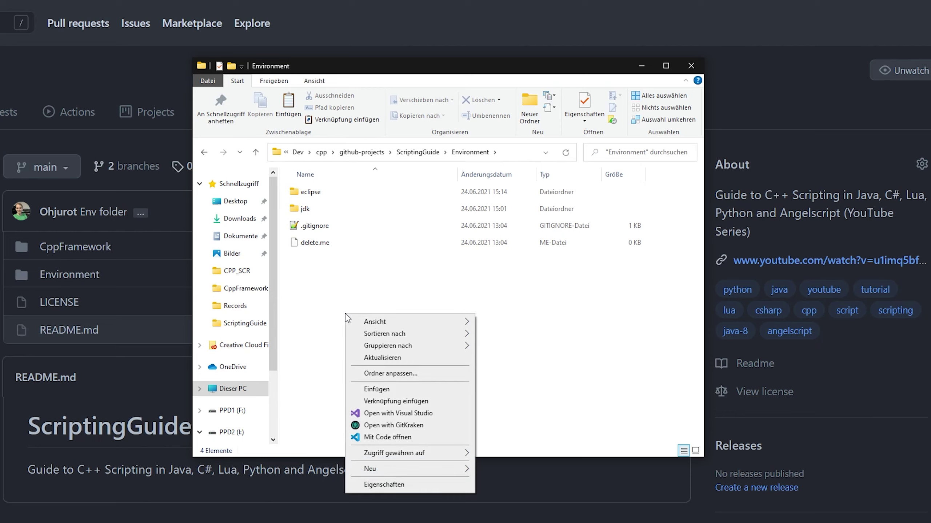
left_click(418, 152)
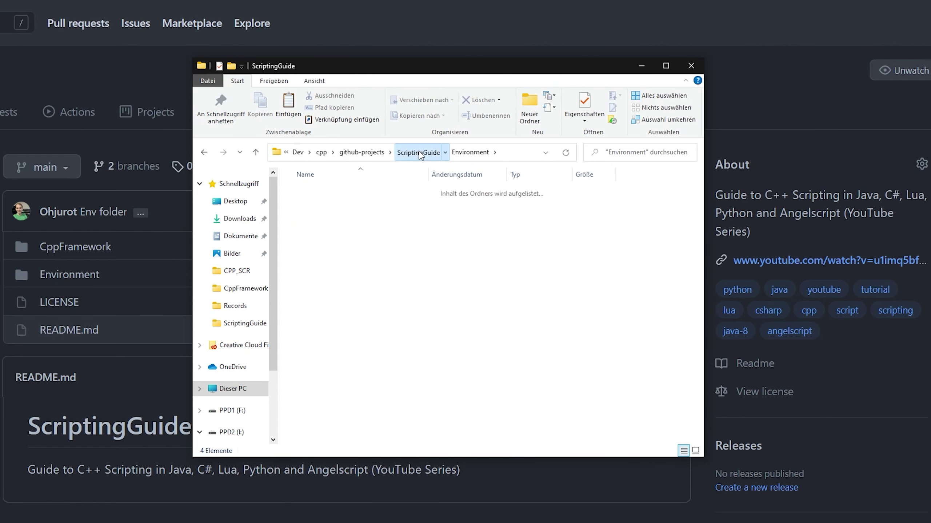
right_click(353, 369)
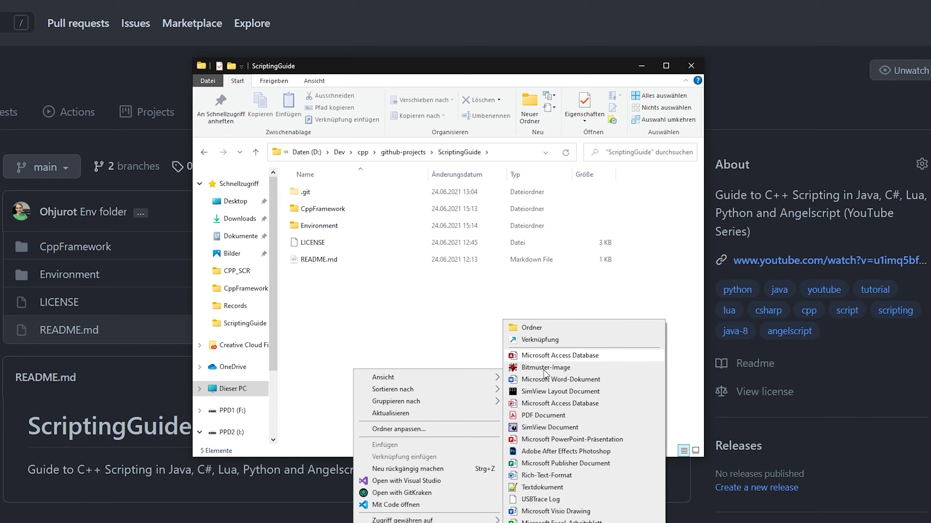
left_click(545, 488)
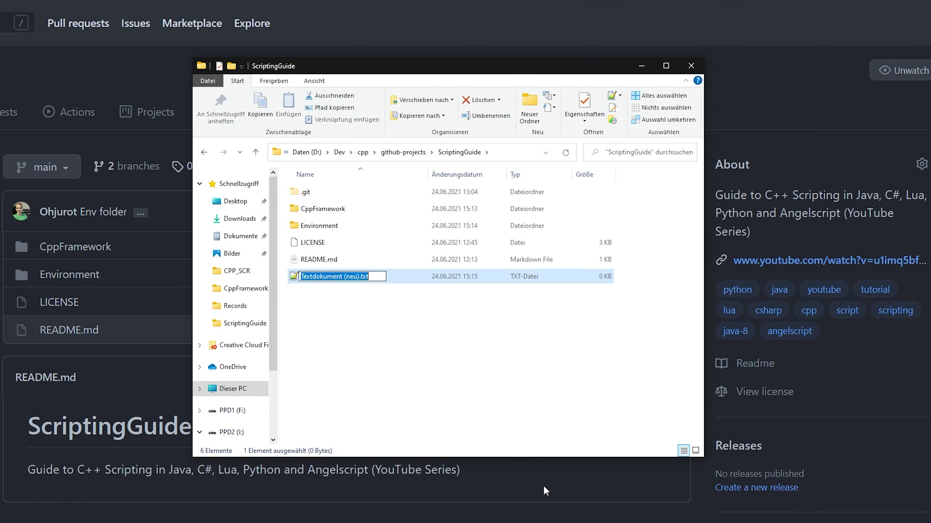
type("eclipse.")
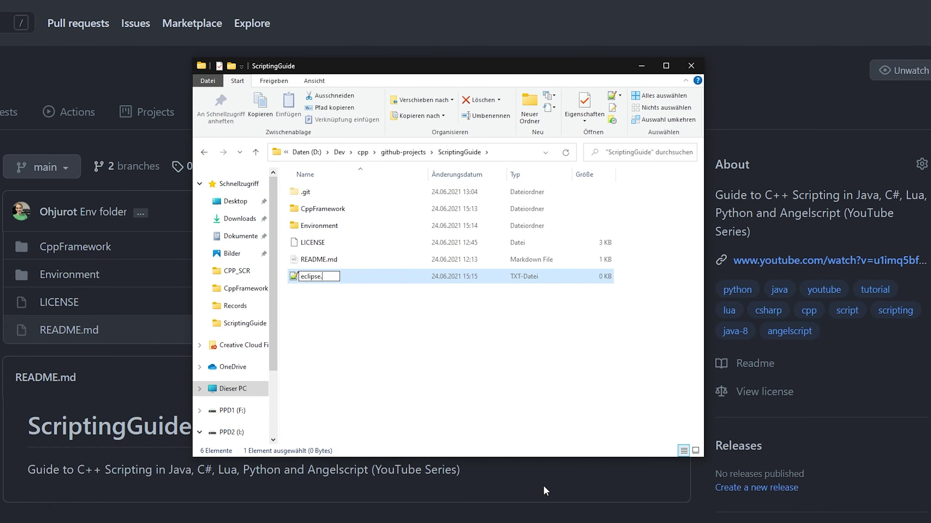
type("bat")
key("Return")
key("Return")
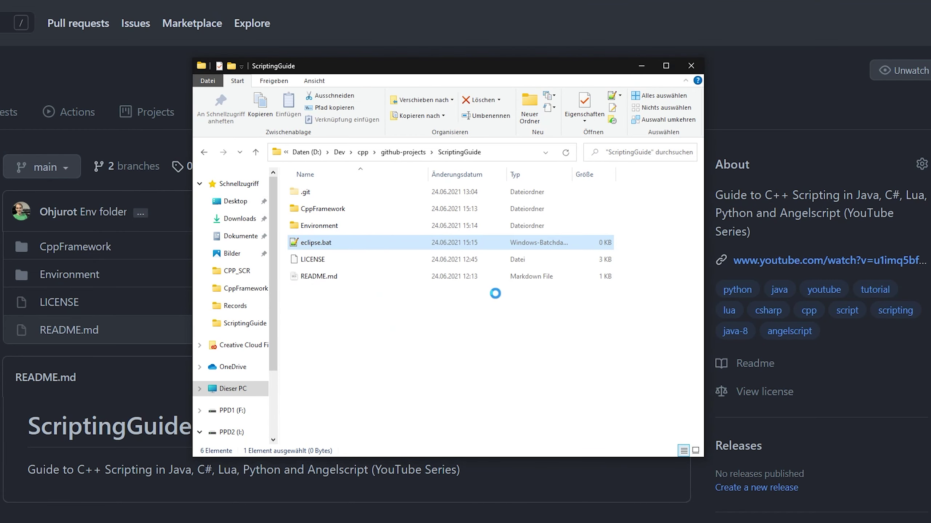
Open eclipse.bat in the text editor and enter the command start ./eclipse
right_click(326, 242)
left_click(373, 259)
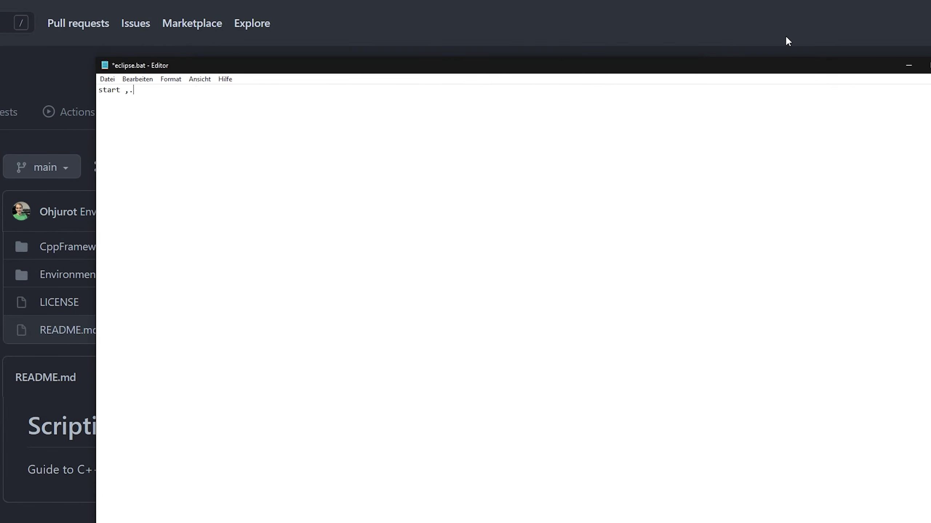
type("start ./eclipse")
left_click_drag(384, 68, 331, 395)
Copy the Environment\eclipse part of the folder path from the address of the extracted Eclipse folder
left_click(337, 211)
double_click(331, 230)
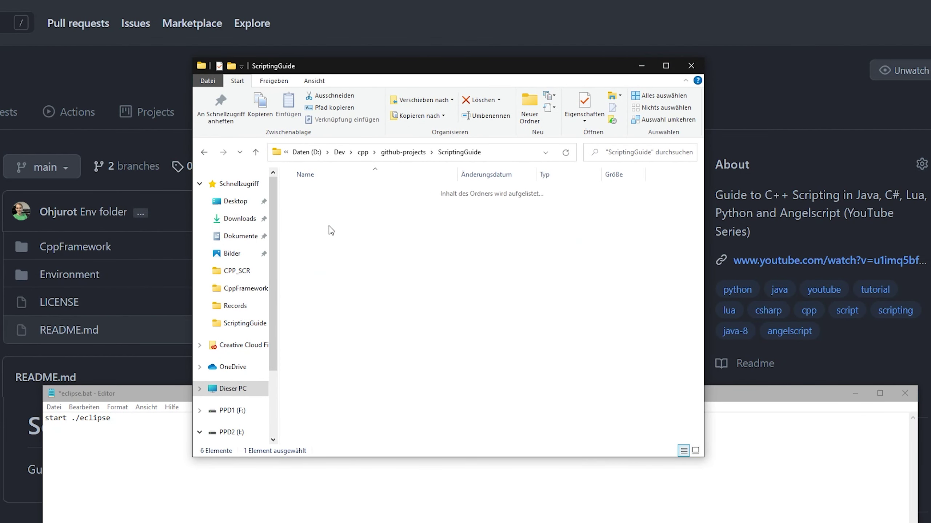
double_click(312, 190)
left_click(525, 152)
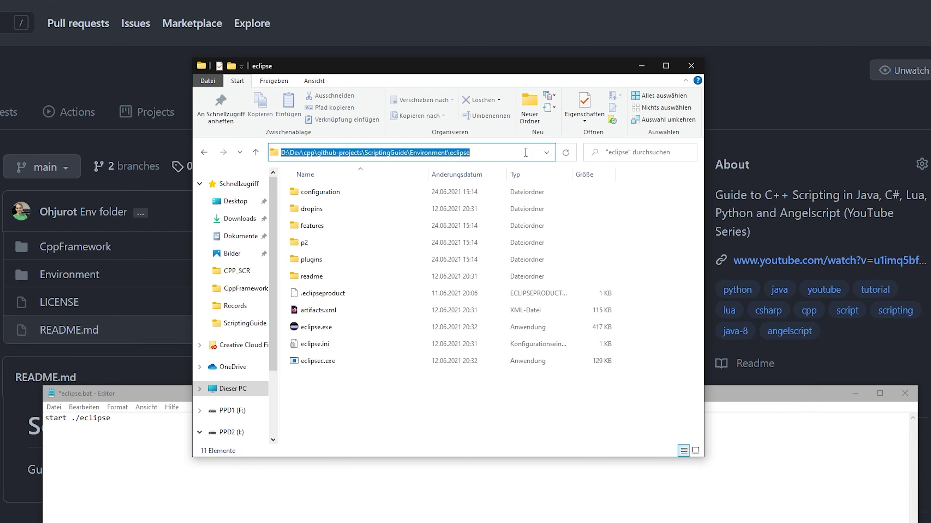
left_click(525, 152)
key("ctrl+shift+Left")
key("ctrl+shift+Left")
key("ctrl+c")
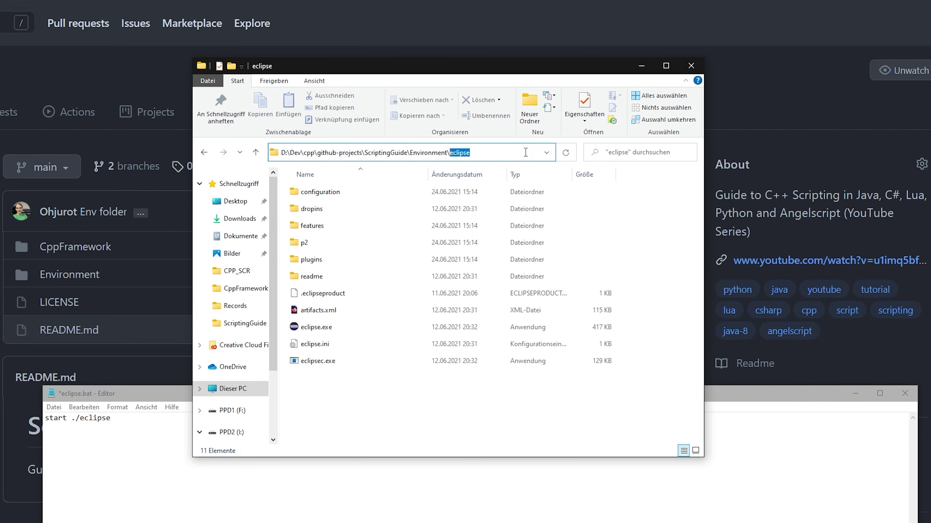
Change the start command in eclipse.bat to launch eclipse.exe from .\Environment\eclipse\, save the file and close the editor
left_click(145, 422)
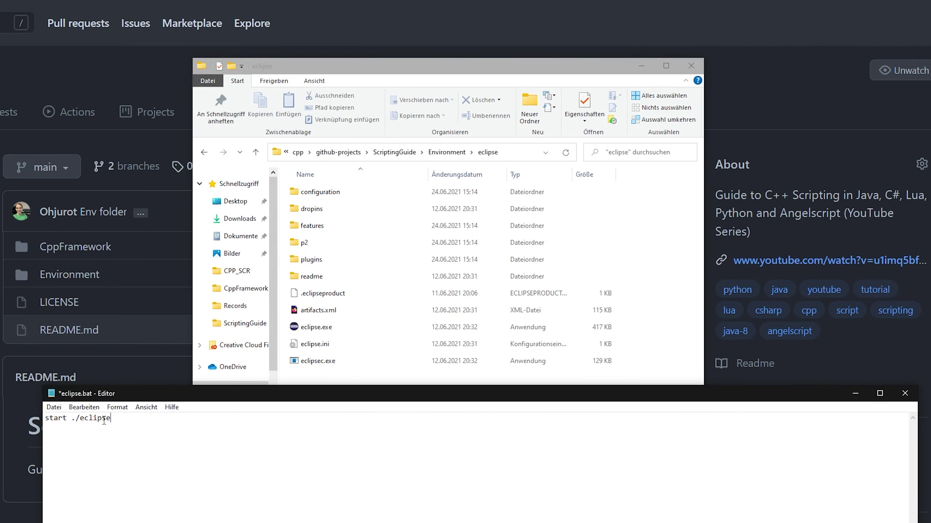
double_click(104, 421)
type(".\\")
key("ctrl+v")
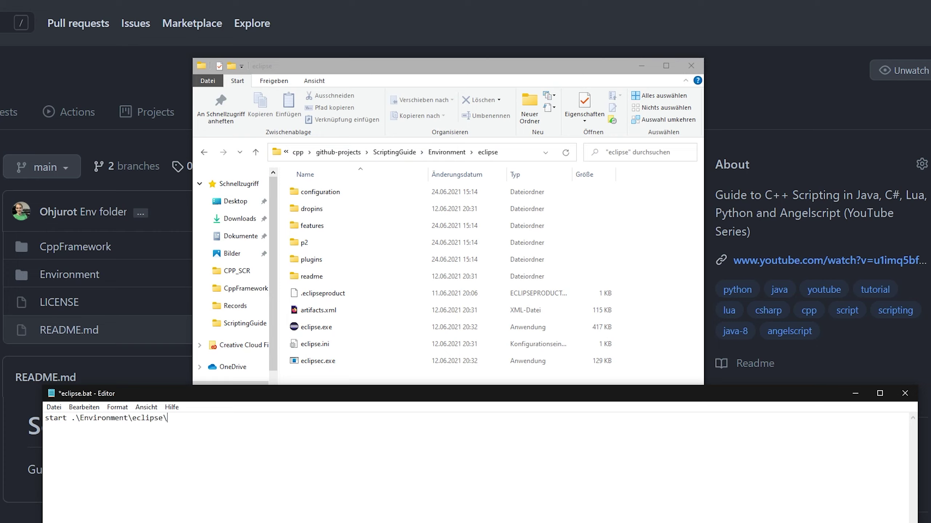
key("ctrl+shift+Left")
key("ctrl+shift+Left")
key("ctrl+c")
key("End")
key("ctrl+v")
key("Delete")
type("e")
key("ctrl+s")
left_click(903, 393)
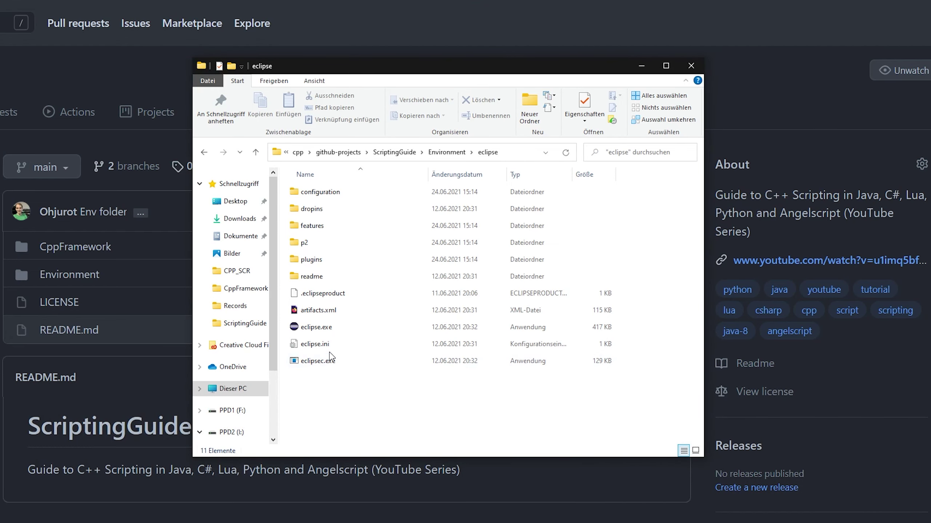
Run eclipse.bat from the ScriptingGuide folder to start the Eclipse launcher
left_click(394, 152)
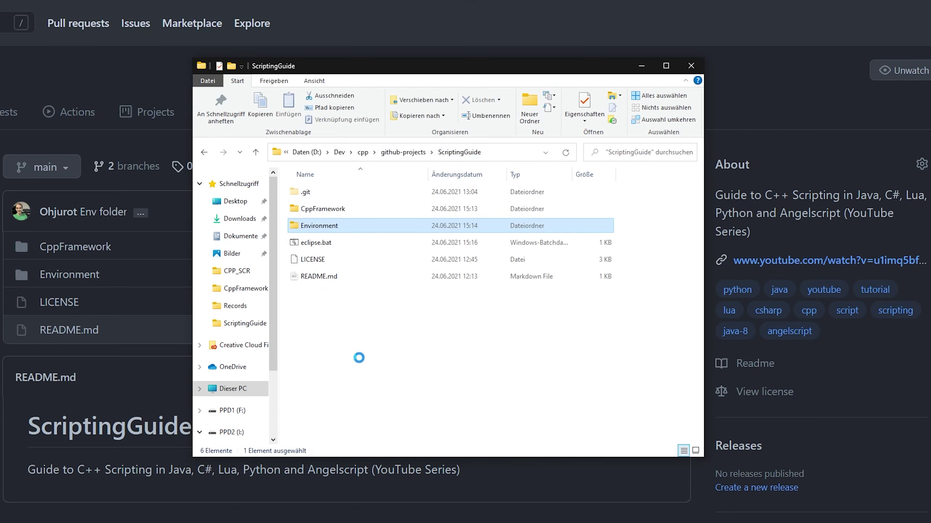
double_click(342, 243)
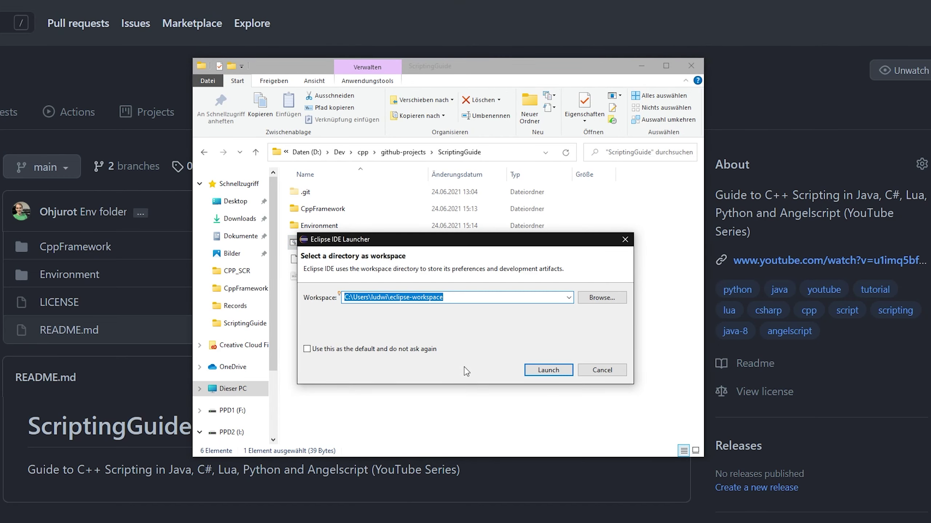
left_click(484, 303)
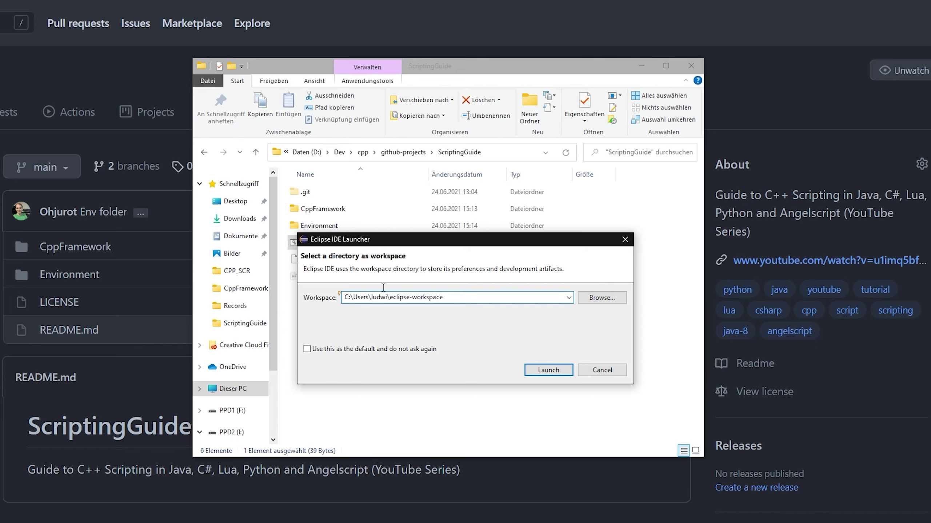
key("ctrl+a")
left_click(463, 300)
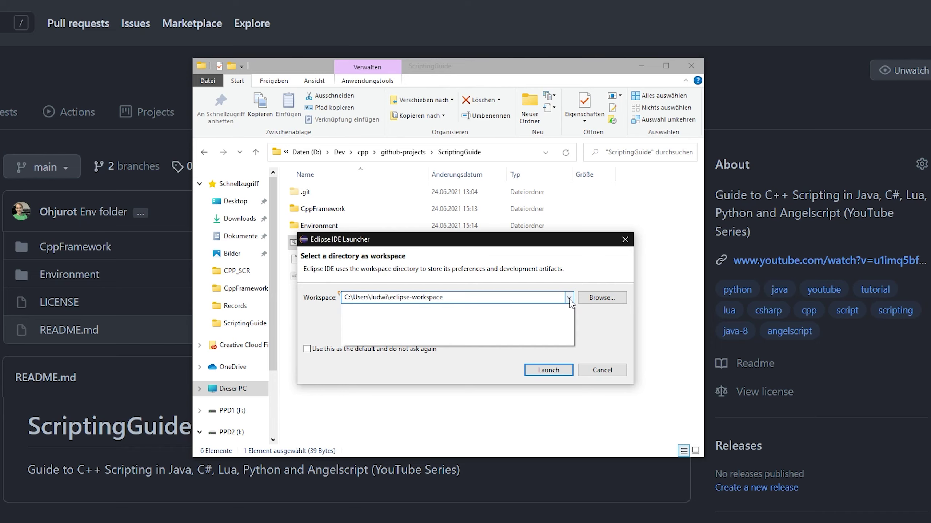
left_click(602, 298)
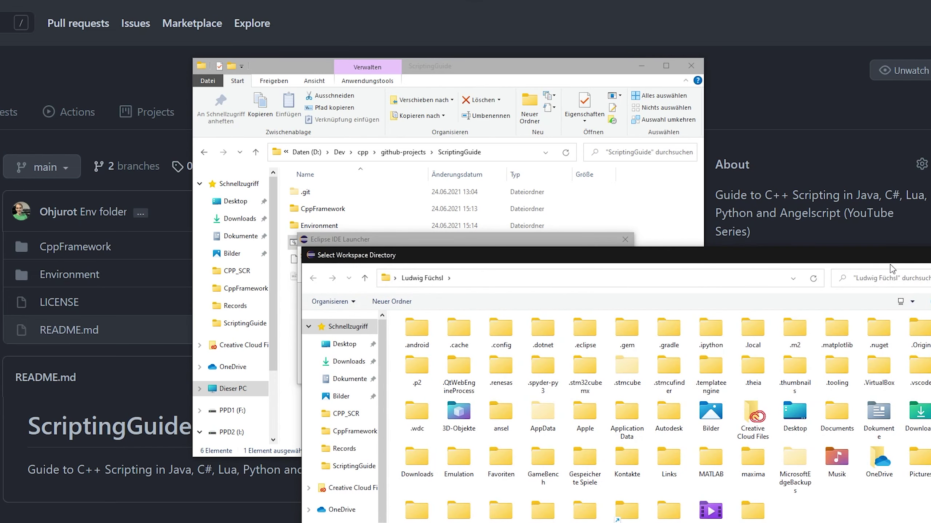
left_click(928, 255)
Create a folder named JavaWorkspace in the ScriptingGuide folder
left_click_drag(389, 245, 302, 348)
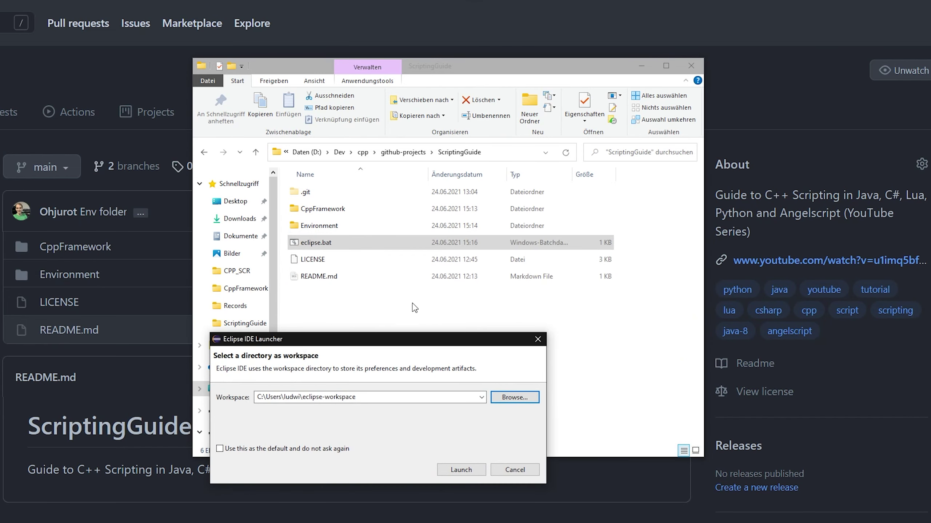
left_click(458, 66)
left_click(529, 110)
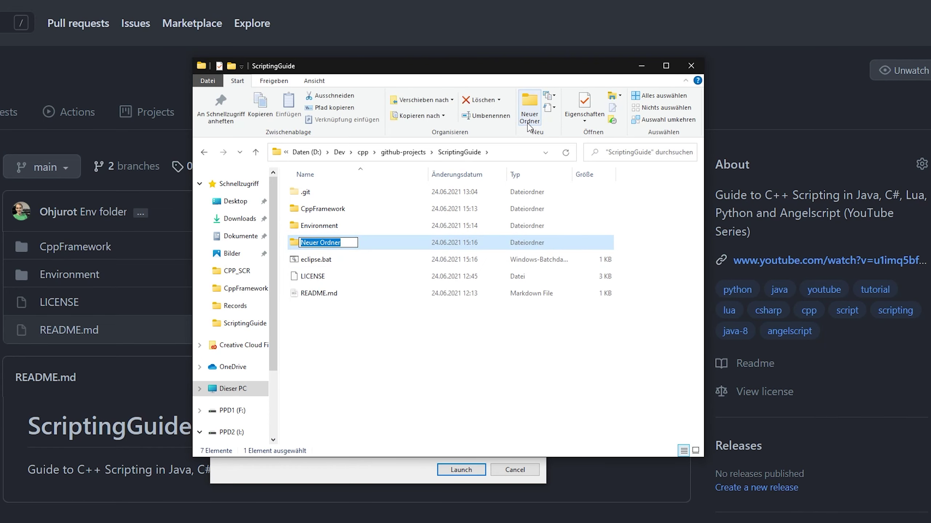
type("JavaWorkspace")
key("Return")
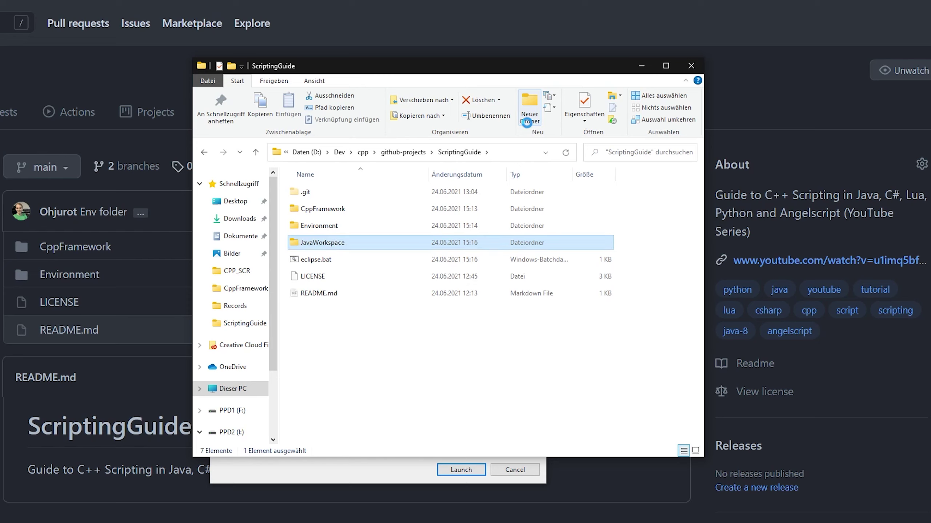
Set the Eclipse workspace to D:\Dev\cpp\github-projects\ScriptingGuide\JavaWorkspace and make it the default without asking again
left_click(332, 243)
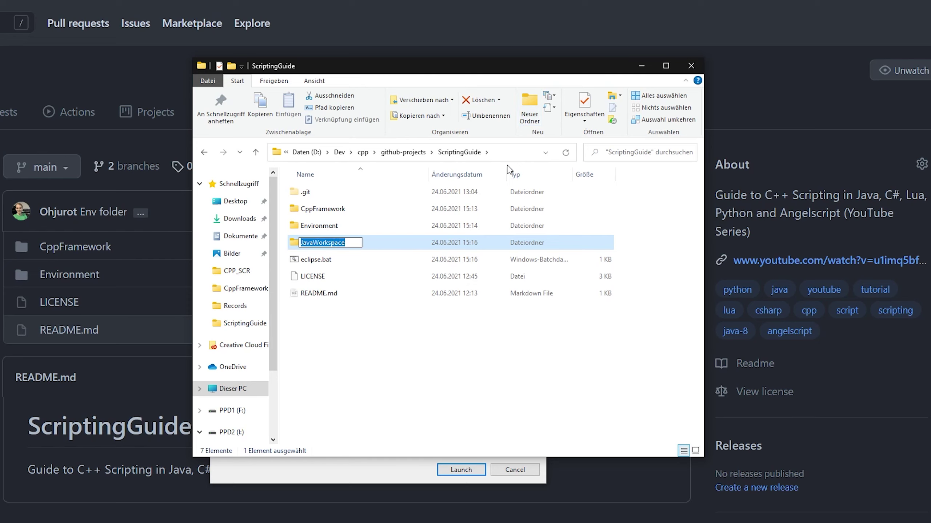
left_click(506, 154)
left_click(343, 476)
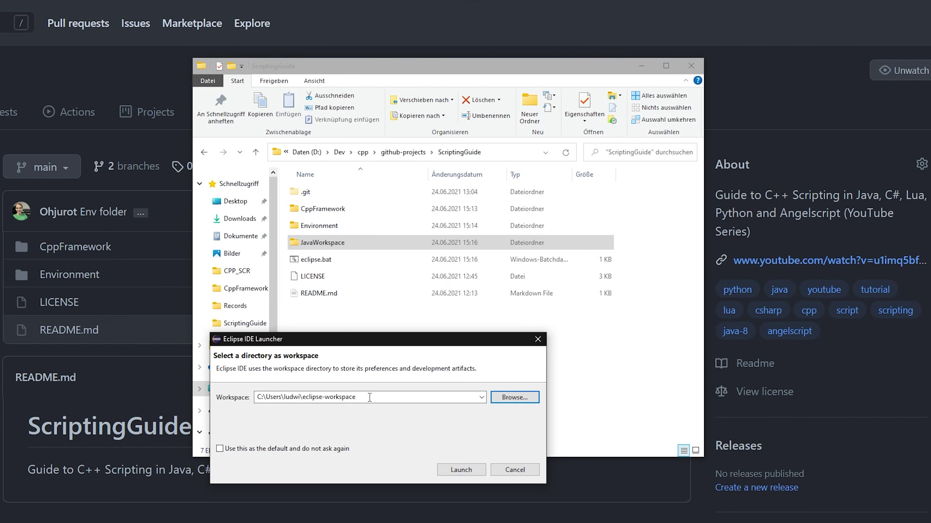
triple_click(400, 397)
key("ctrl+v")
left_click(515, 397)
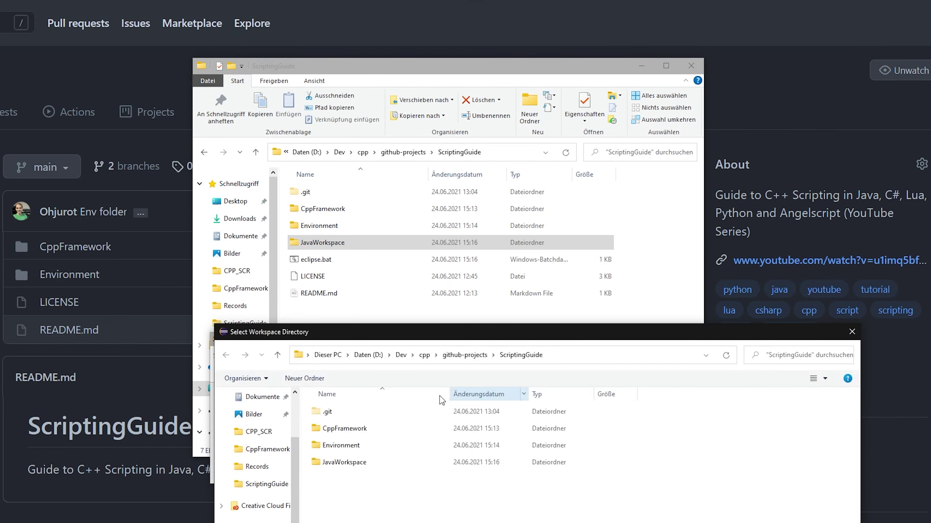
left_click(346, 445)
double_click(340, 467)
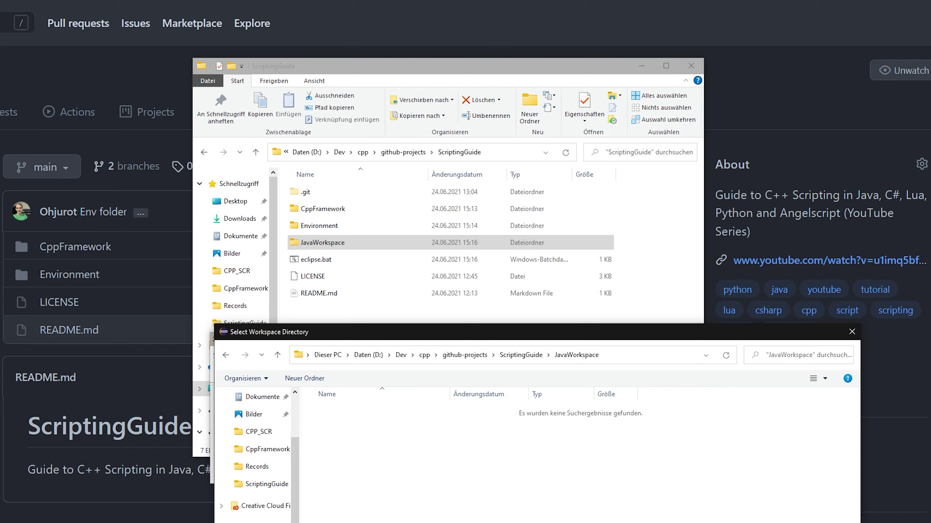
key("Return")
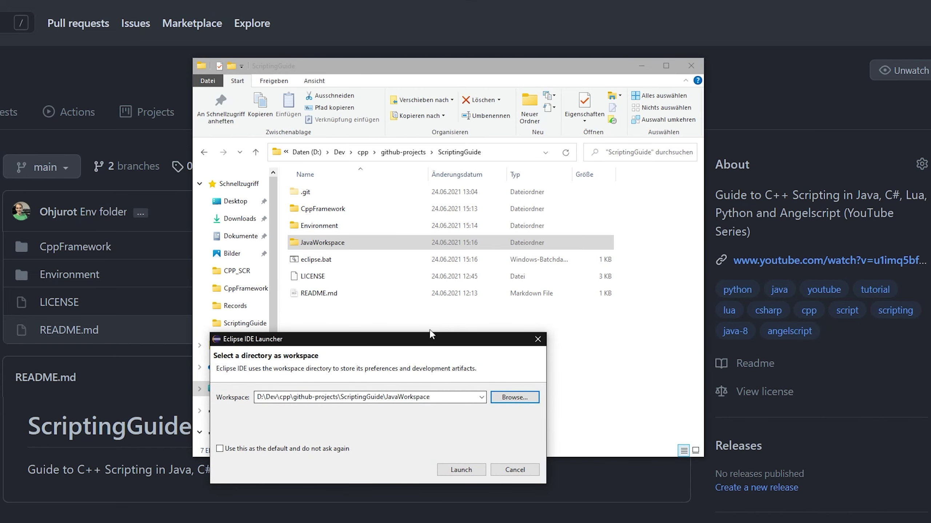
left_click_drag(407, 340, 515, 243)
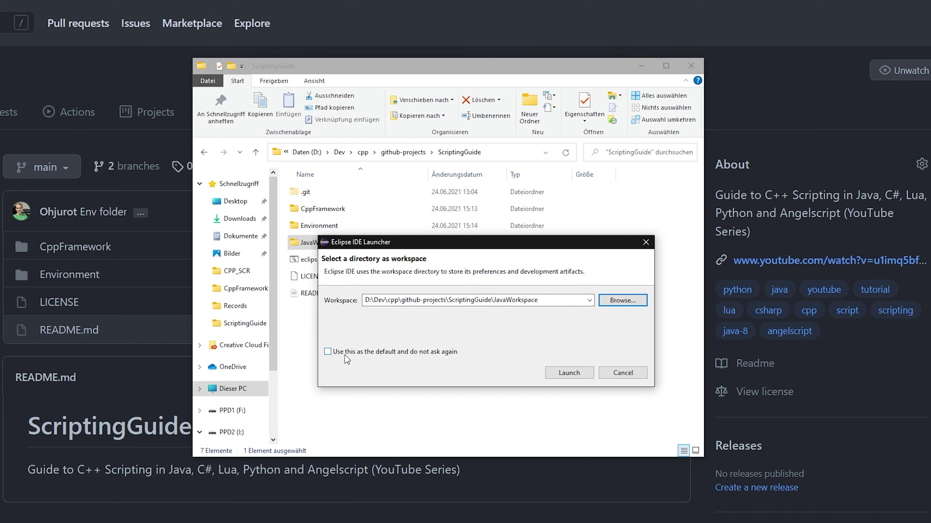
left_click(366, 352)
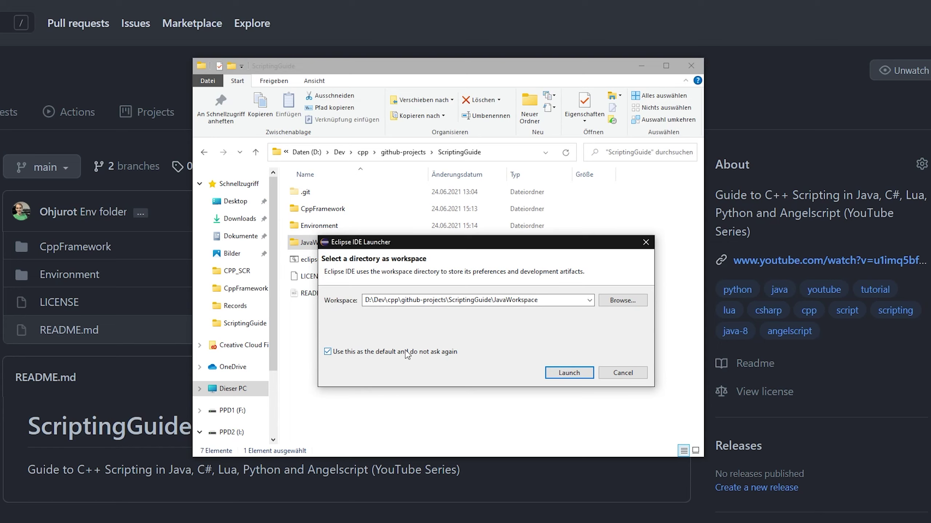
Launch Eclipse with the chosen workspace, maximize its window and close the Welcome page
left_click(569, 373)
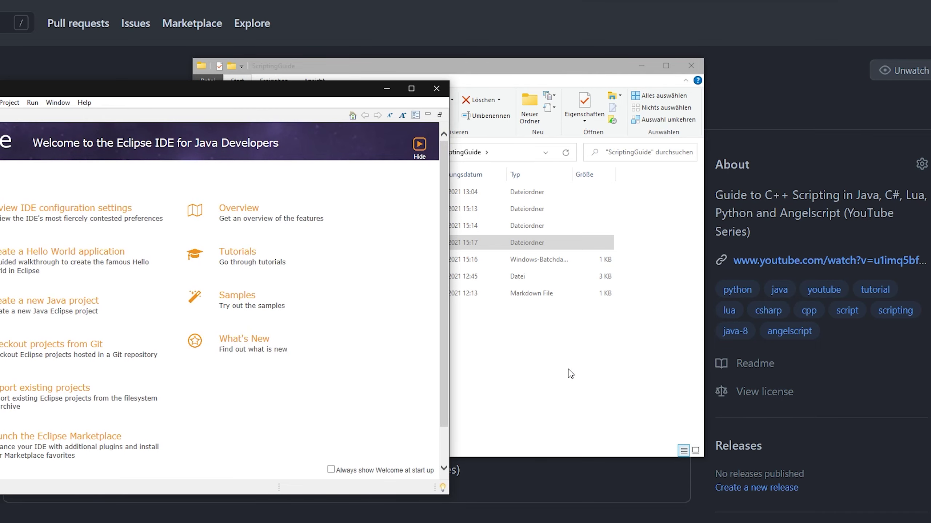
left_click(411, 89)
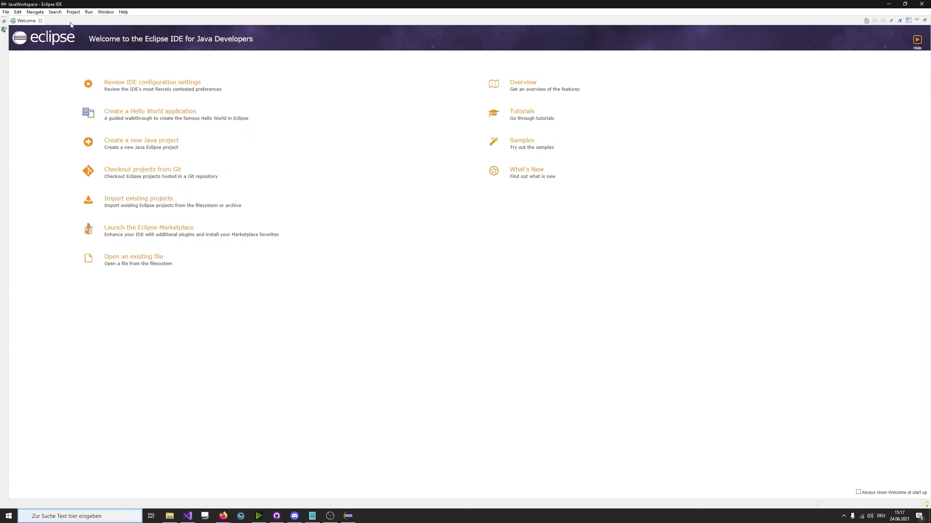
left_click(41, 21)
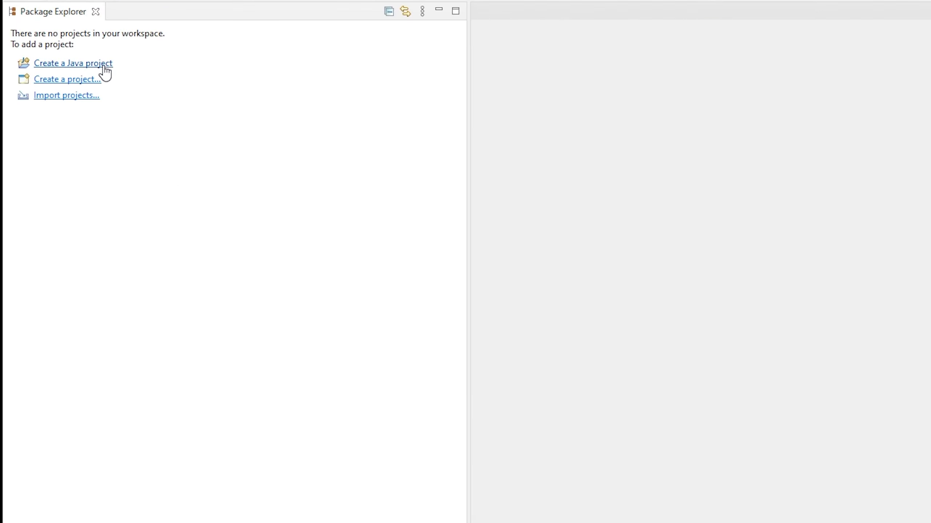
Start a new Java project and name it HangmanScript
left_click(103, 63)
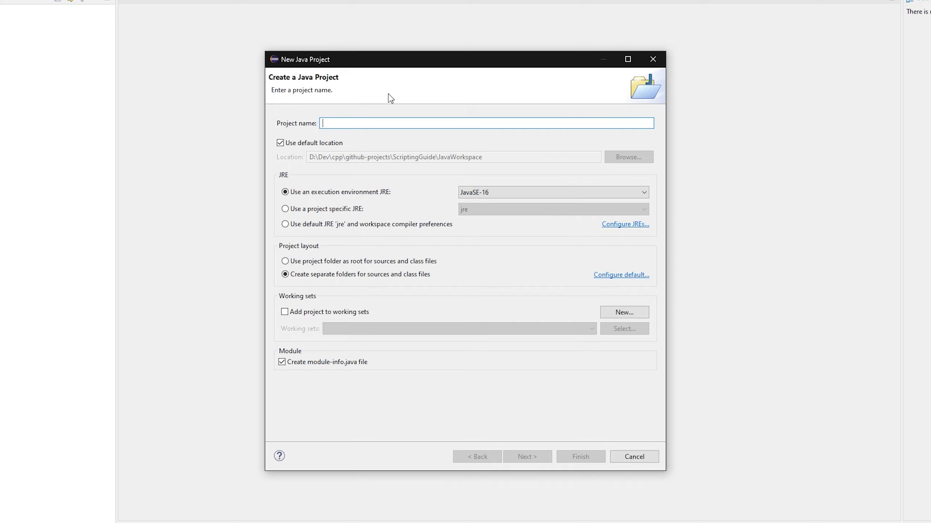
type("Ja")
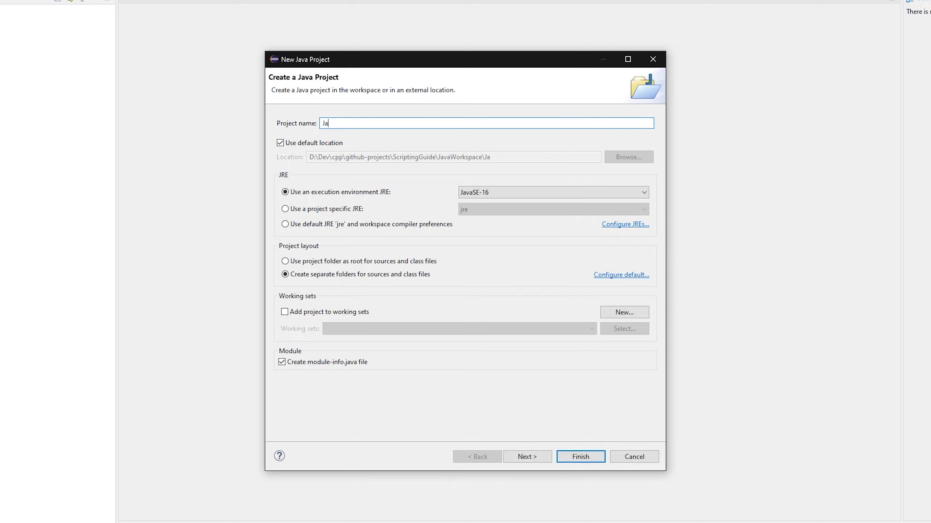
key("BackSpace")
type("HangmanScript")
Set the new project to use a project specific JRE instead of an execution environment JRE
left_click(495, 196)
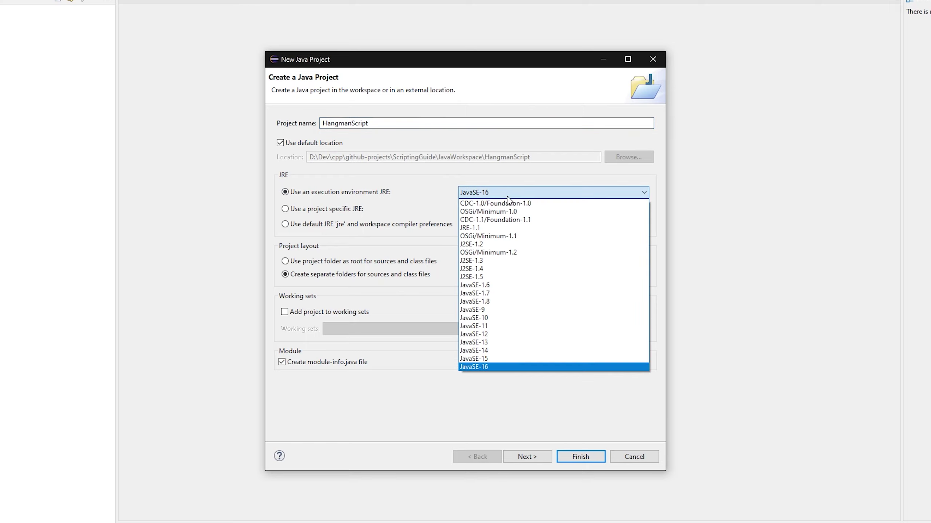
left_click(498, 194)
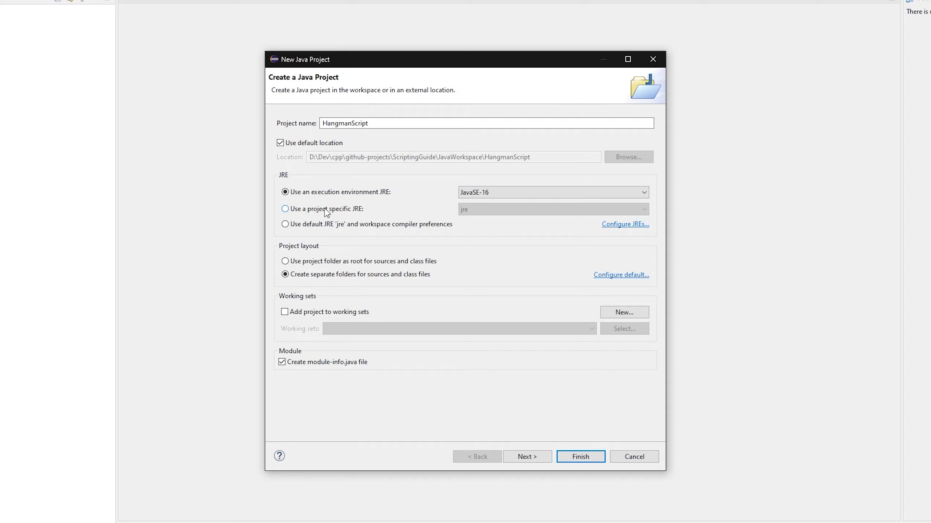
left_click(306, 210)
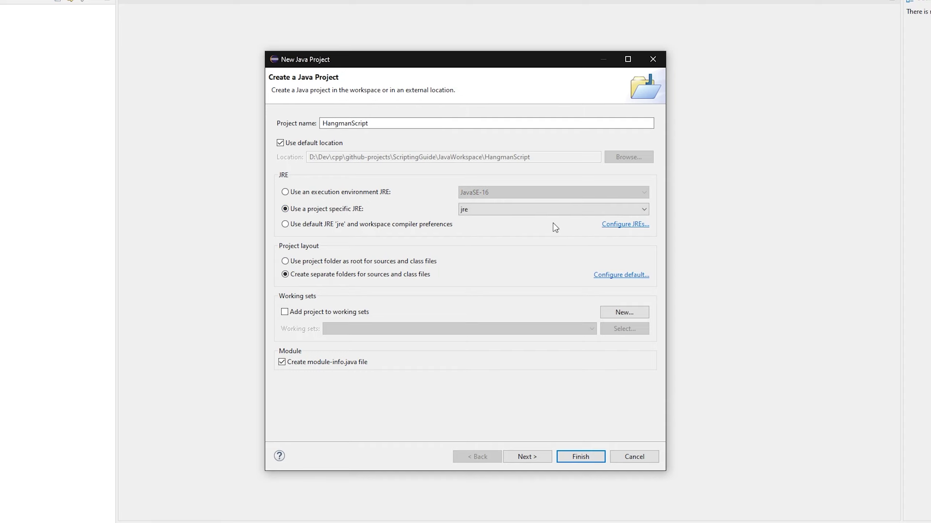
left_click(487, 220)
left_click(484, 219)
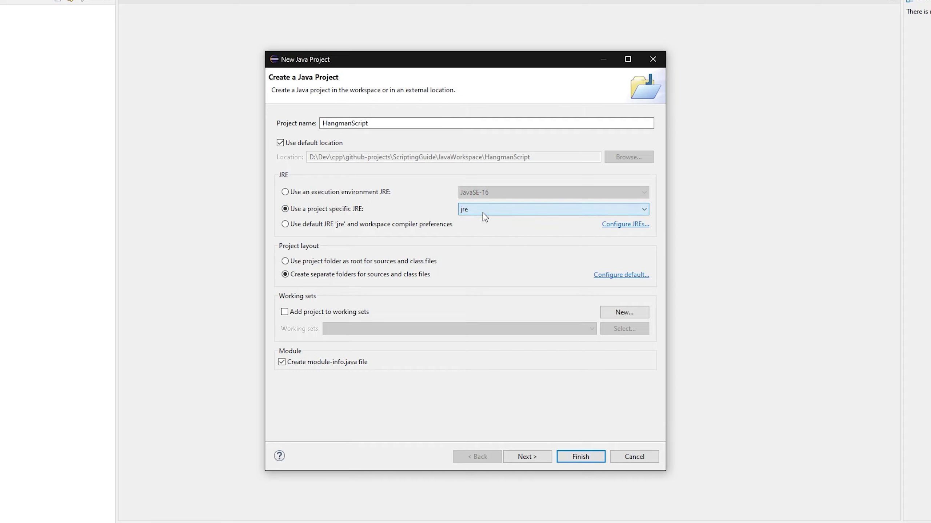
Open the JRE configuration from the project wizard and remove the JRE bundled with Eclipse
left_click(626, 225)
left_click(511, 156)
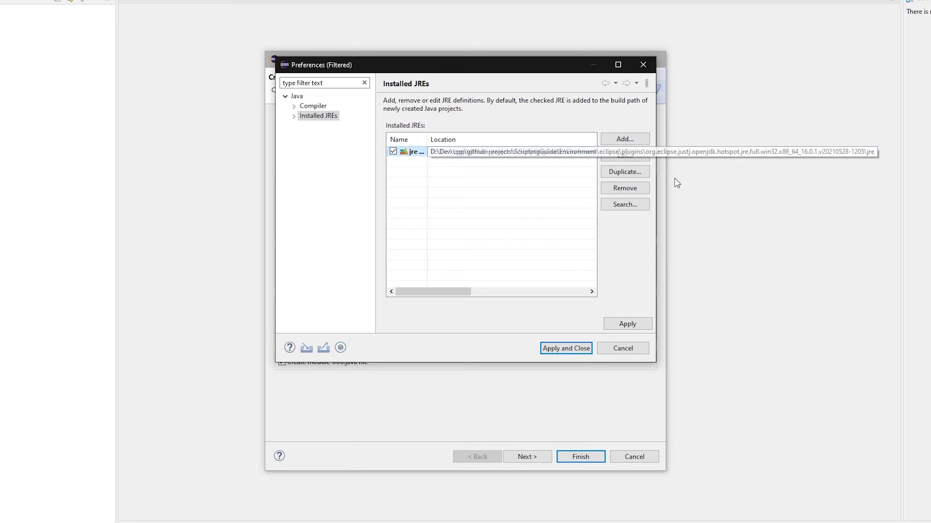
left_click(631, 188)
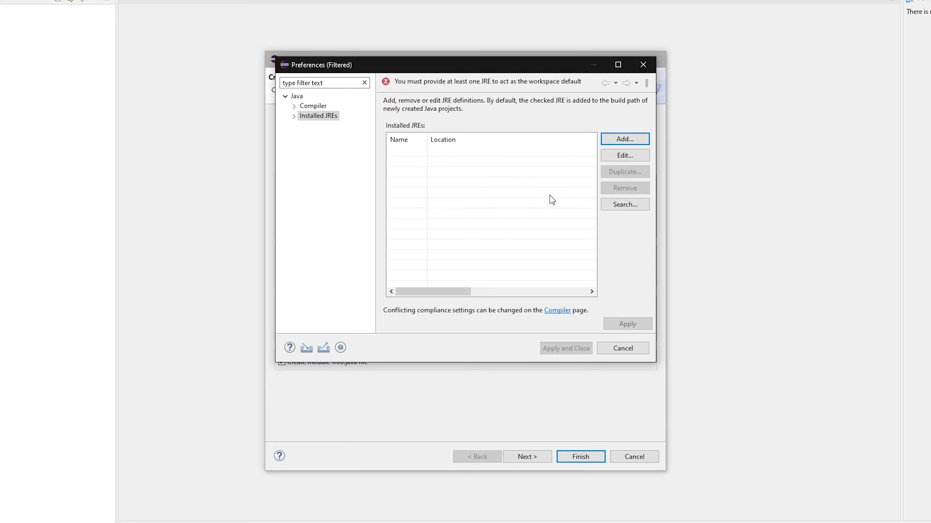
Add a Standard VM JRE and set its home to the jre folder inside ScriptingGuide\Environment\jdk
left_click(627, 142)
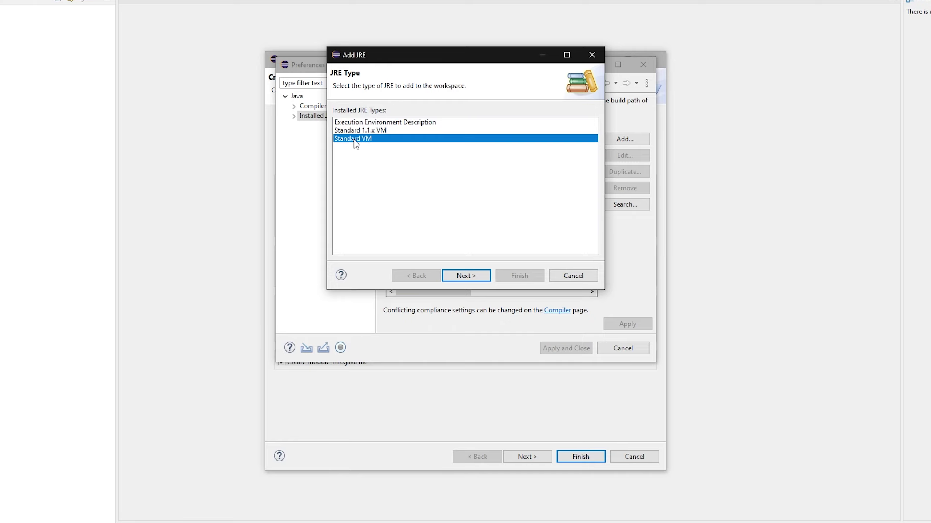
left_click(468, 275)
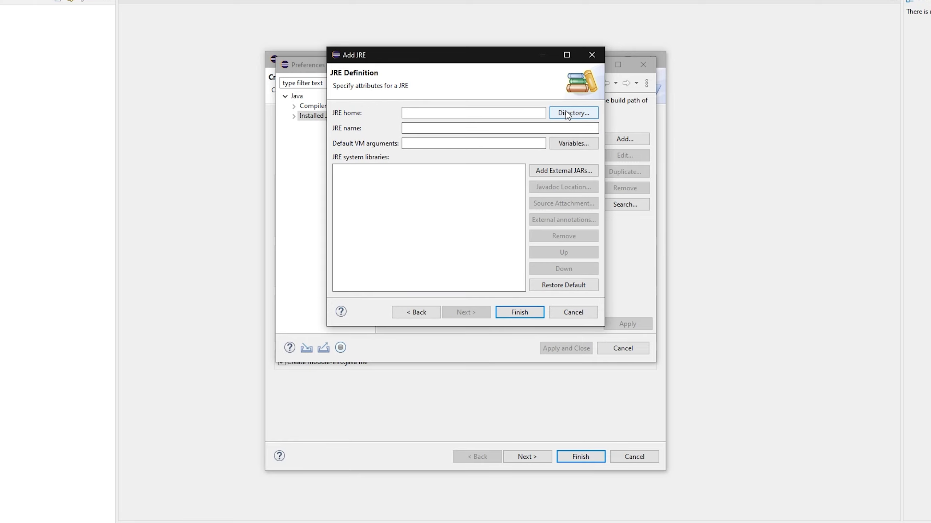
left_click(566, 112)
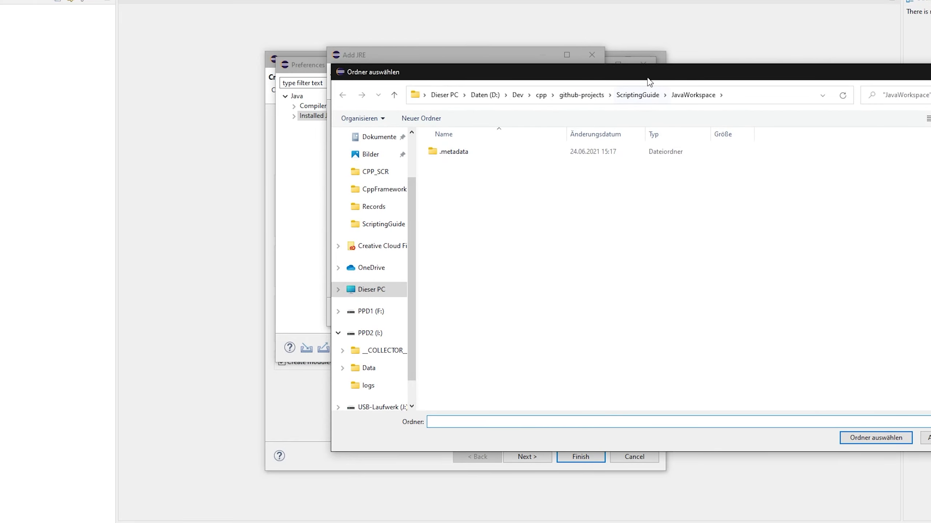
left_click_drag(649, 82, 587, 100)
left_click(575, 113)
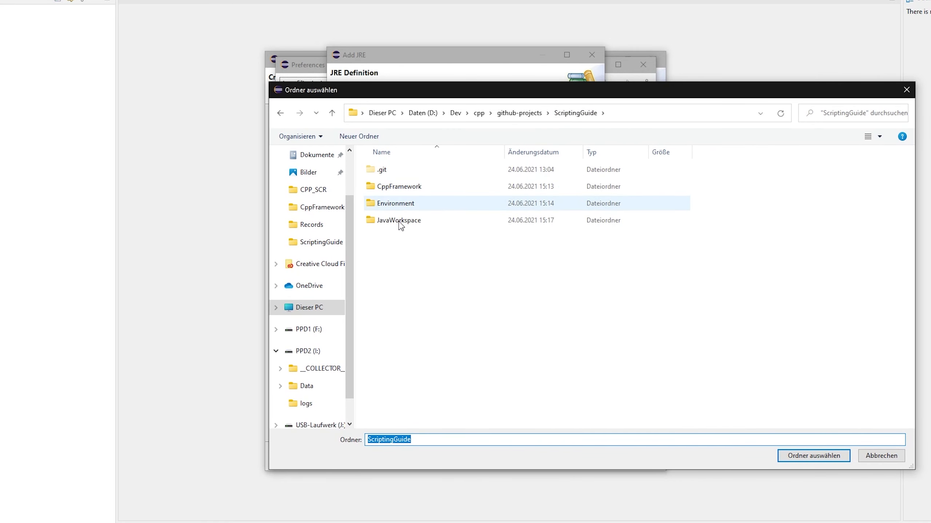
double_click(399, 208)
double_click(406, 189)
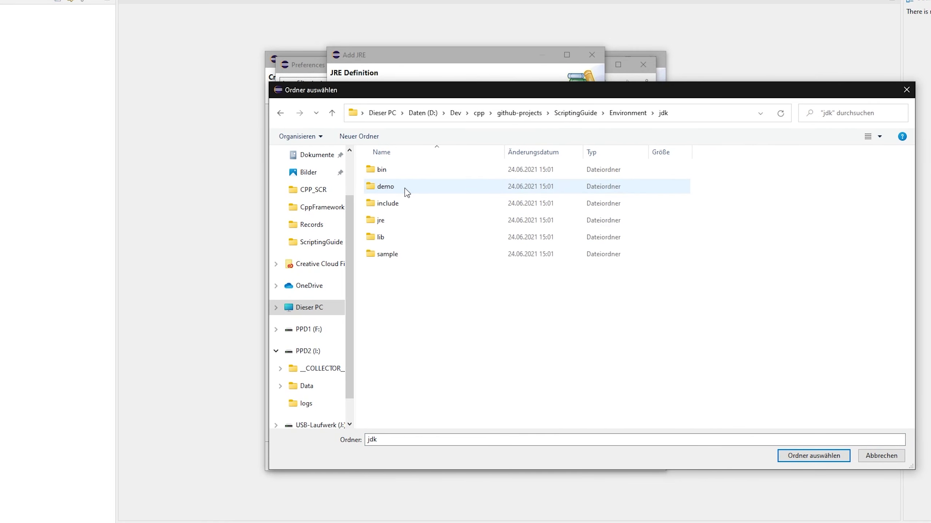
double_click(391, 219)
left_click(811, 455)
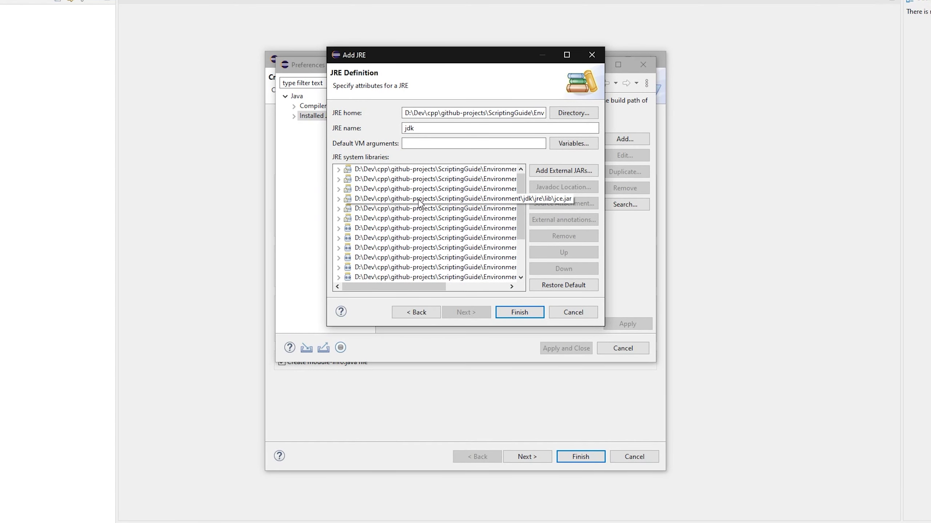
Review the system library paths of the jdk JRE definition and finish adding it
scroll(422, 227, "up", 2)
left_click_drag(444, 287, 507, 282)
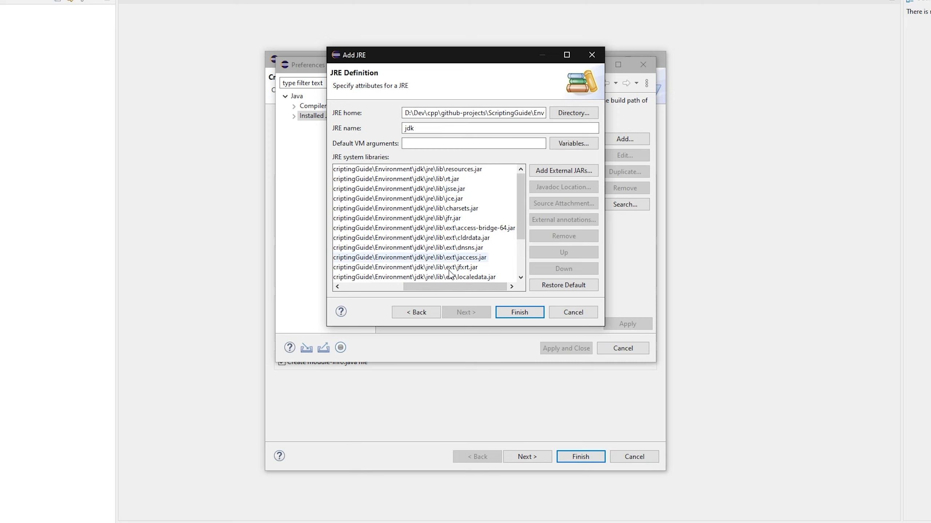
left_click_drag(445, 287, 347, 285)
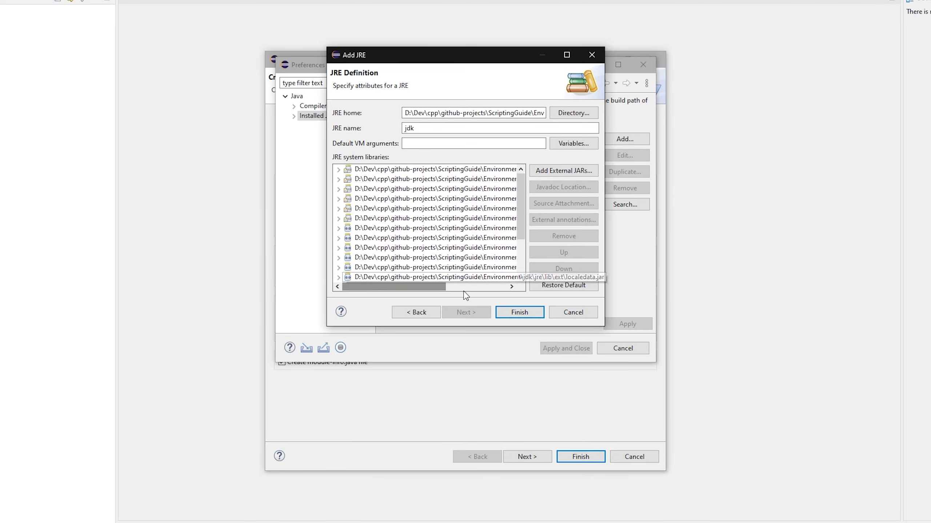
left_click(524, 312)
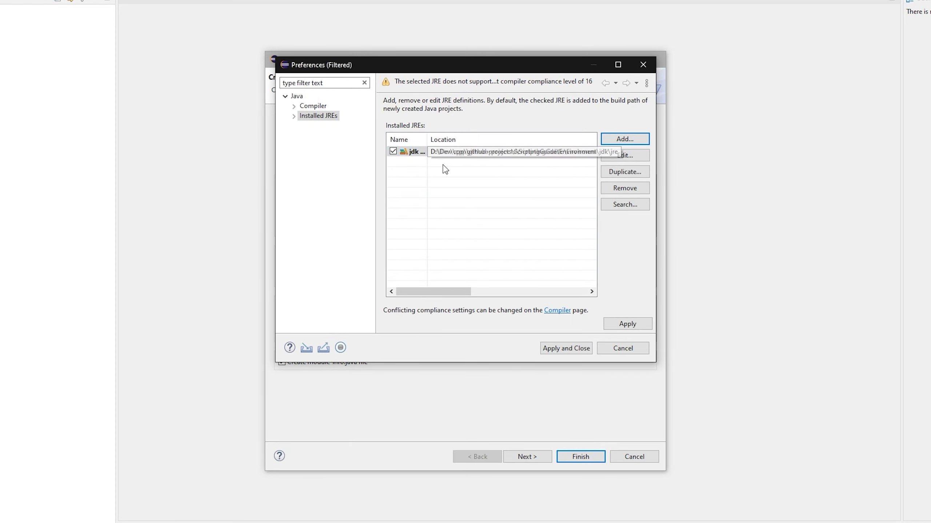
Widen the Name column of the installed JREs, apply the JRE changes and switch to the Compiler preferences
left_click(479, 159)
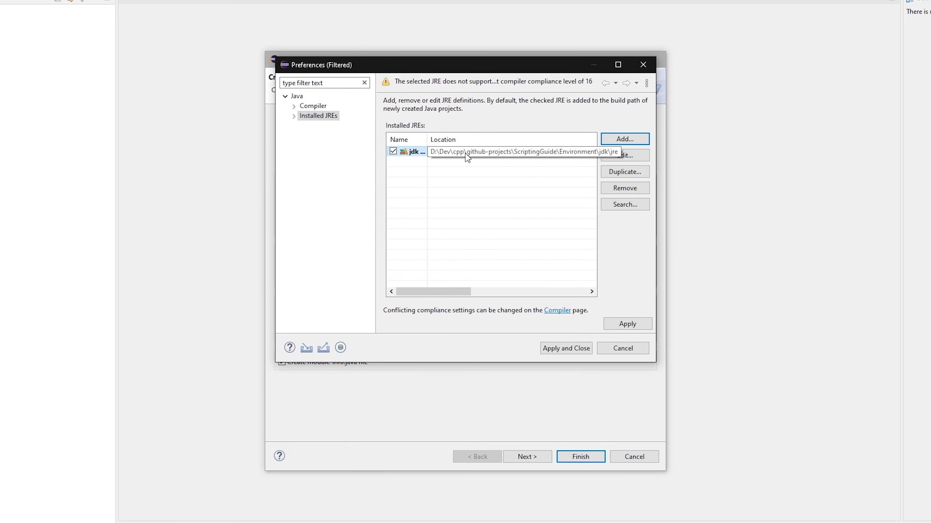
left_click_drag(427, 139, 448, 140)
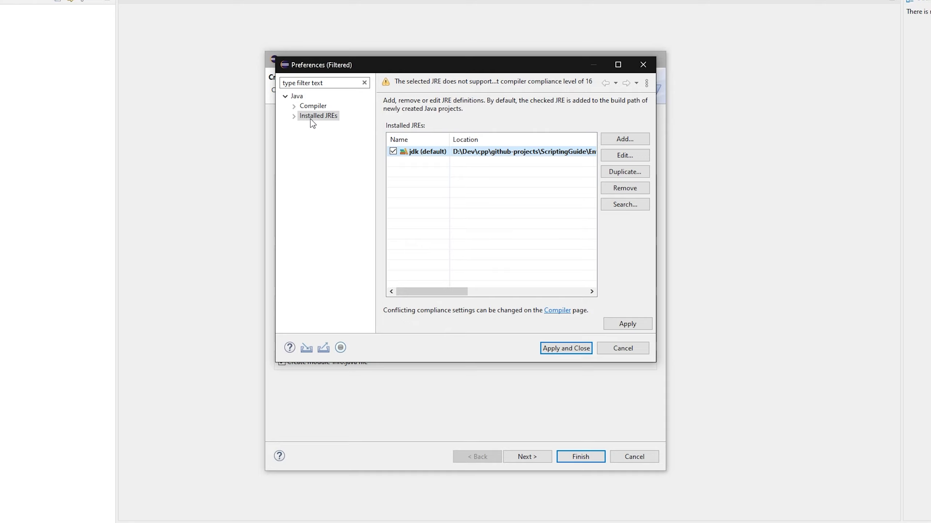
left_click(638, 323)
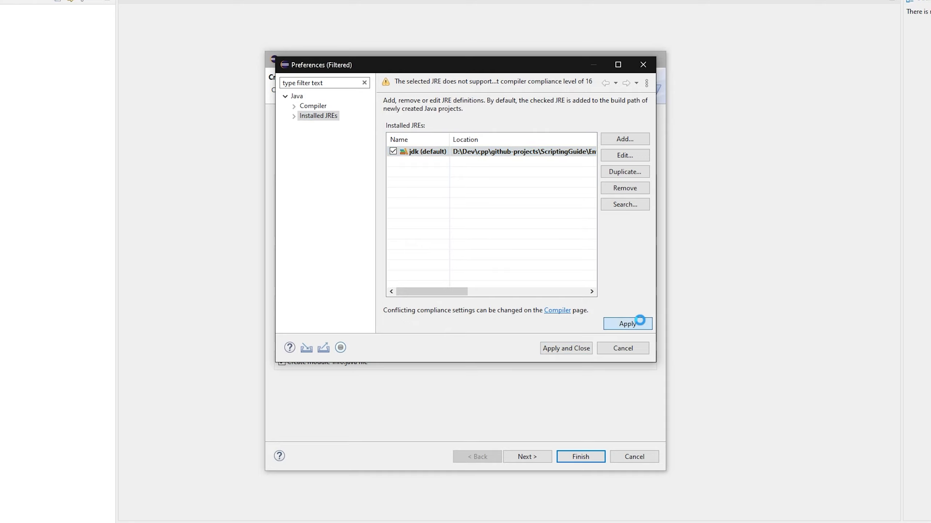
left_click(313, 106)
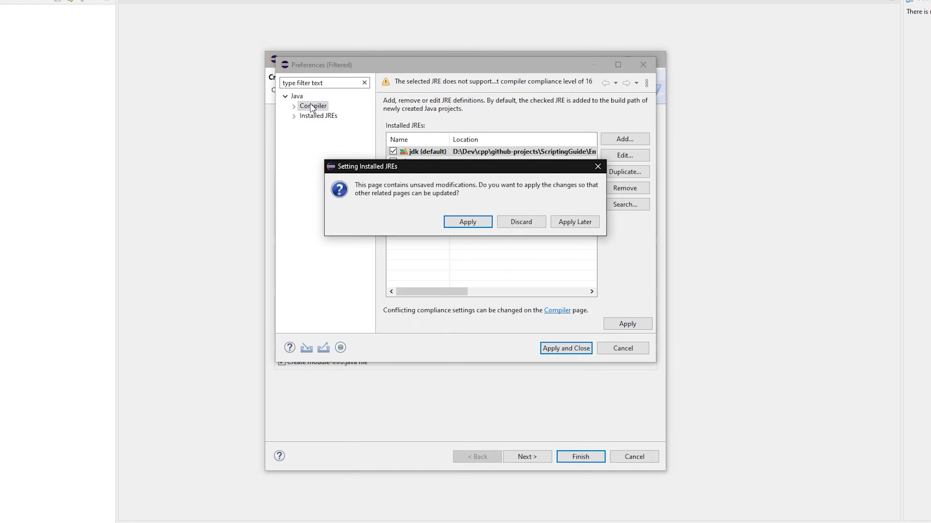
left_click(466, 221)
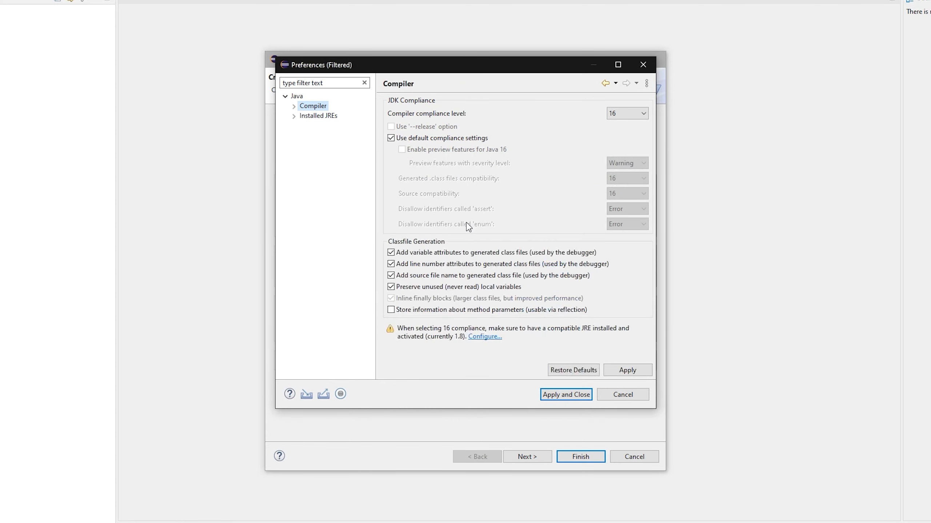
Compare the locations of the two jdk entries in the installed JREs, remove the unchecked duplicate and apply the change
left_click(318, 116)
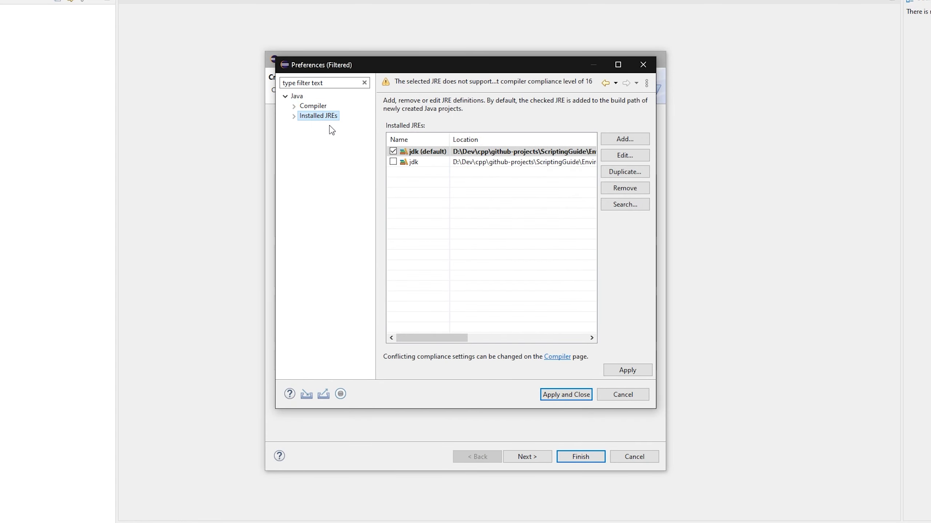
left_click(490, 164)
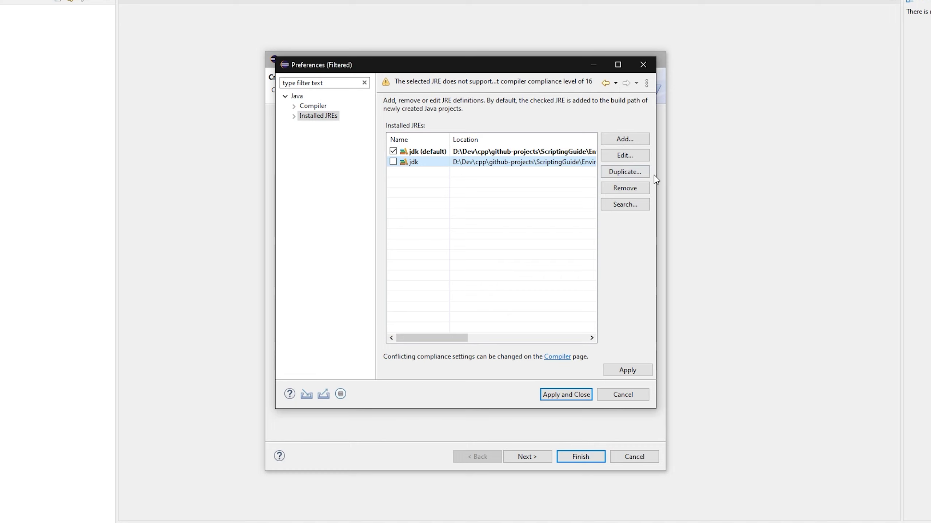
left_click_drag(657, 179, 844, 173)
left_click(651, 147)
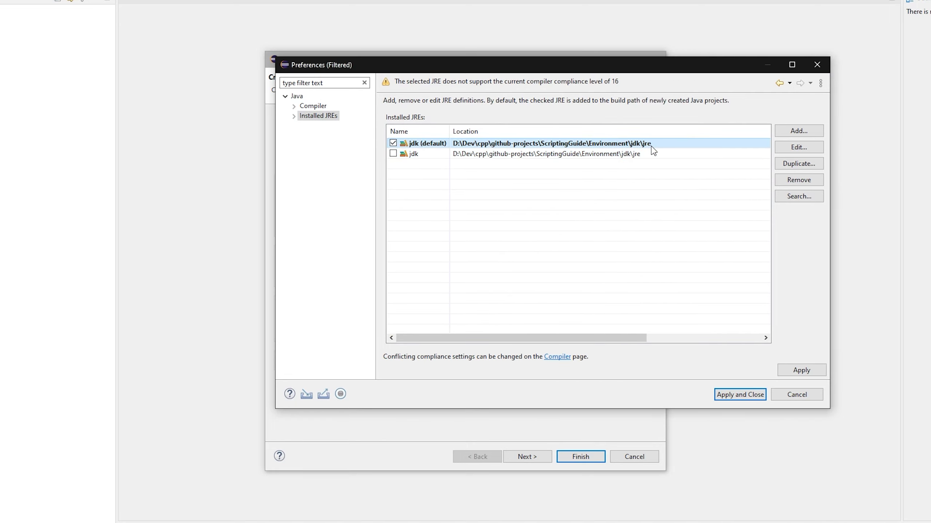
left_click(645, 155)
left_click(582, 145)
left_click(597, 156)
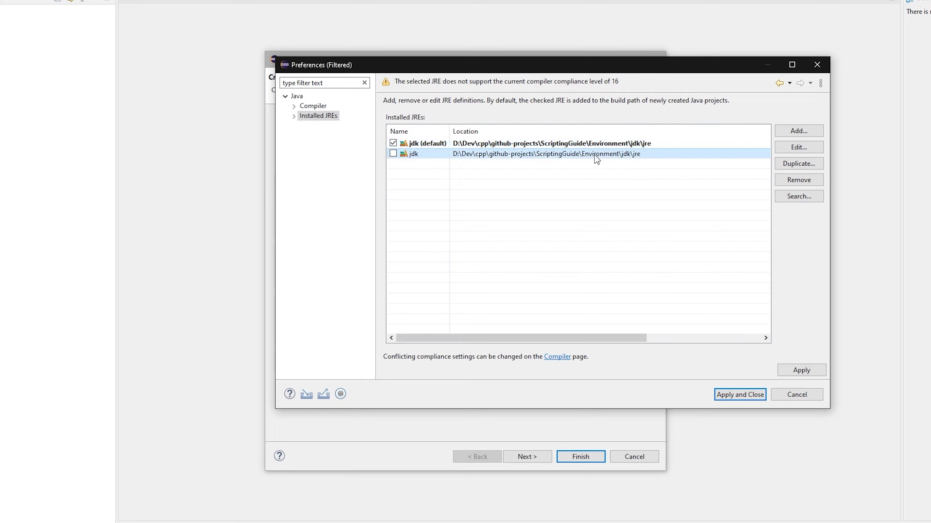
left_click(625, 145)
left_click(661, 158)
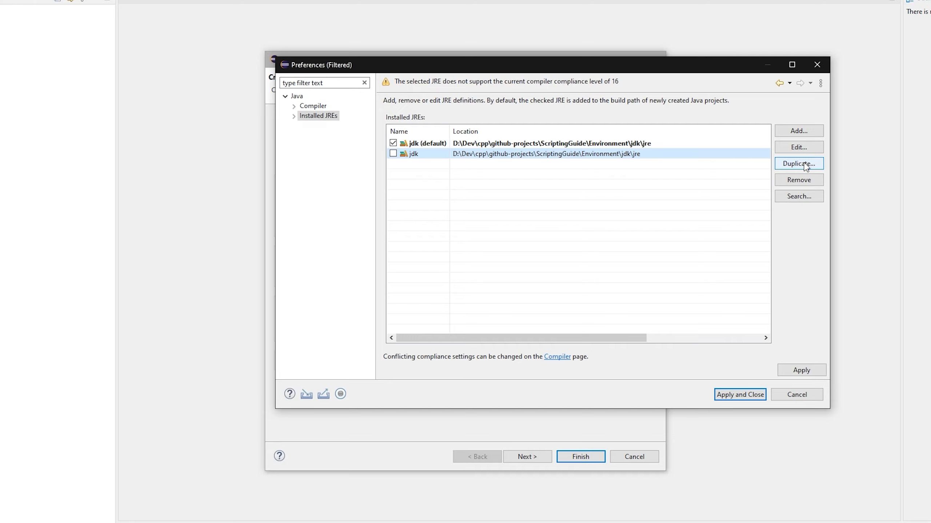
left_click(799, 180)
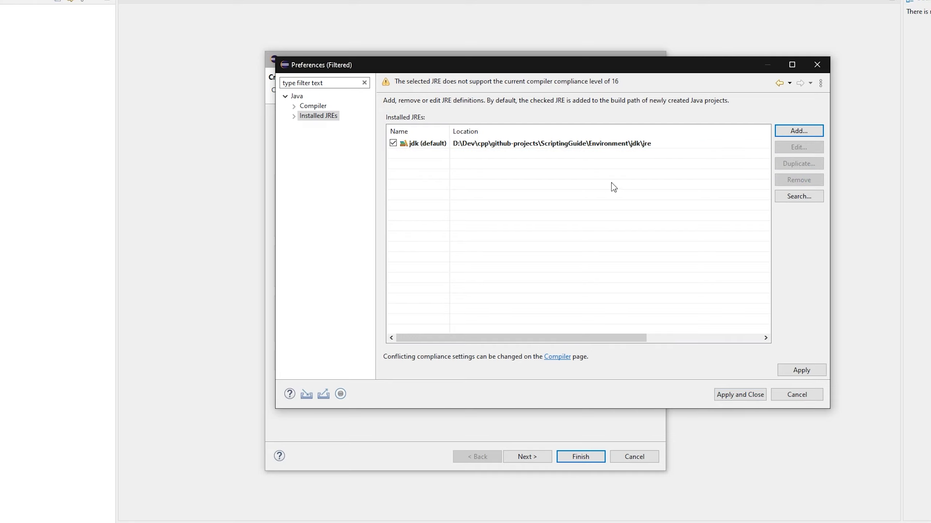
left_click(801, 374)
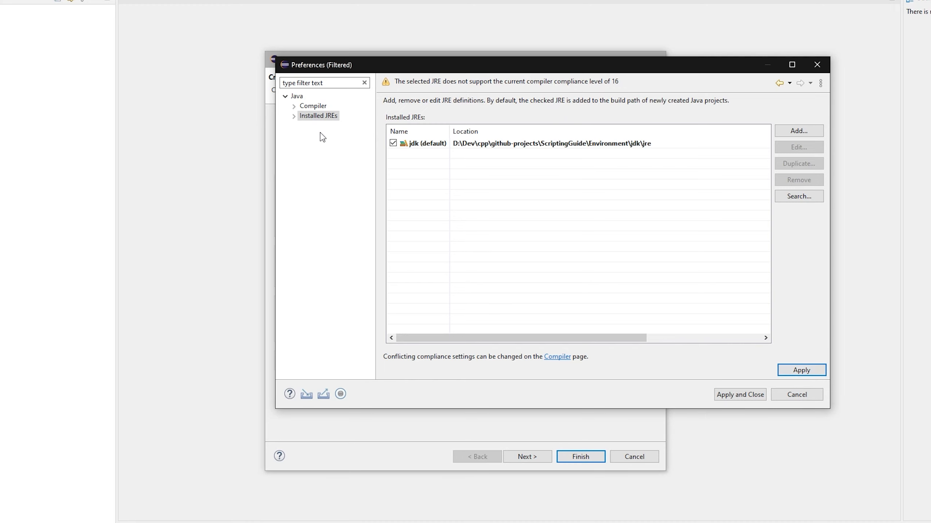
Set the Java compiler compliance level to 1.8 in the preferences and apply the change
left_click(313, 106)
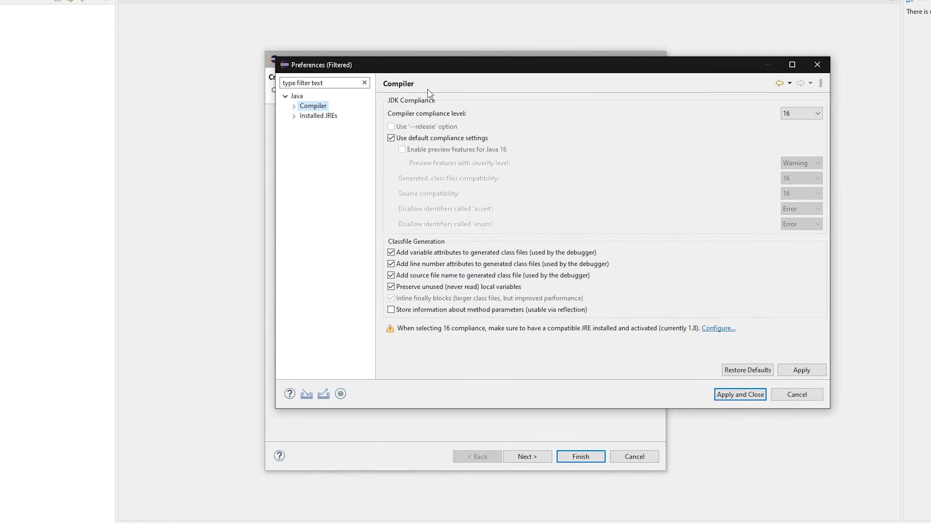
left_click_drag(400, 67, 323, 82)
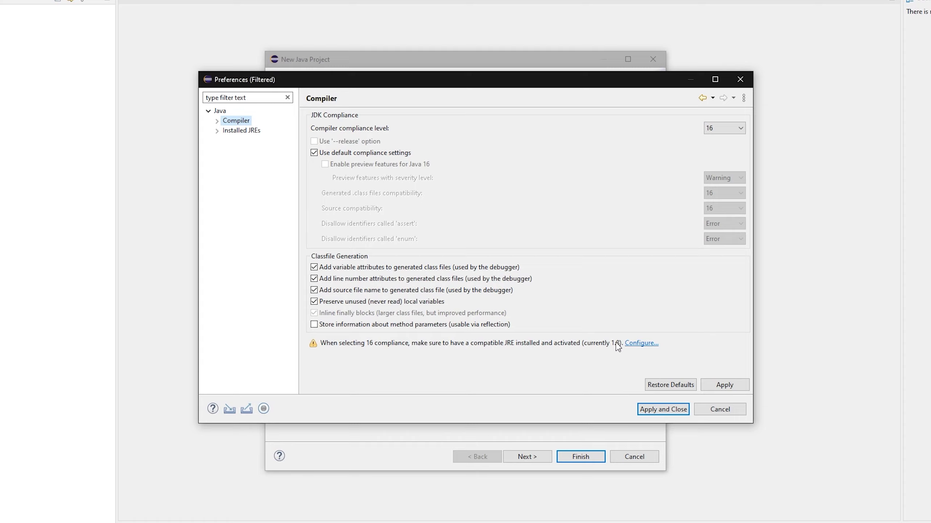
left_click(724, 129)
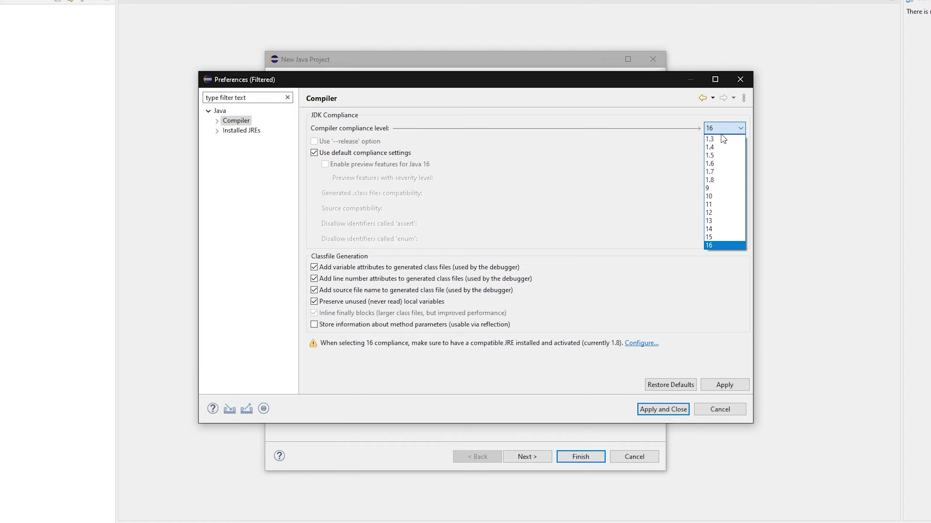
left_click(720, 180)
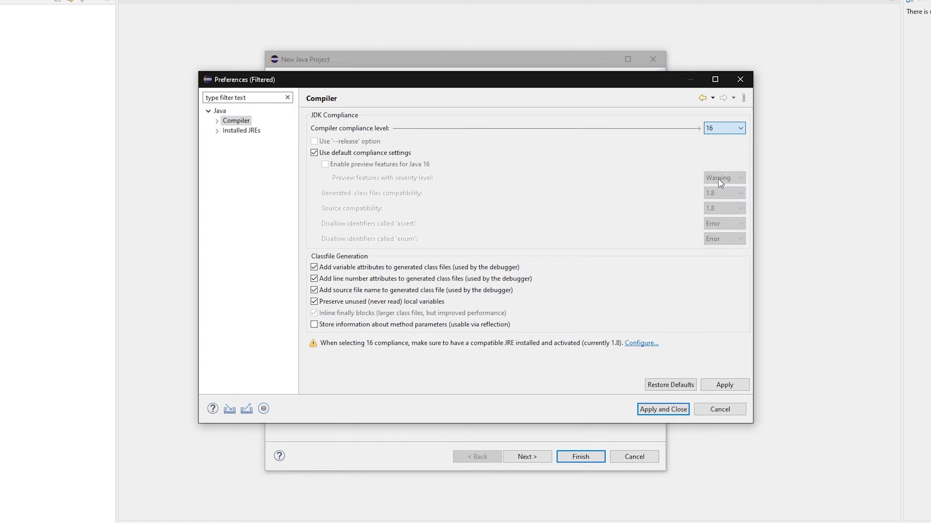
left_click(721, 385)
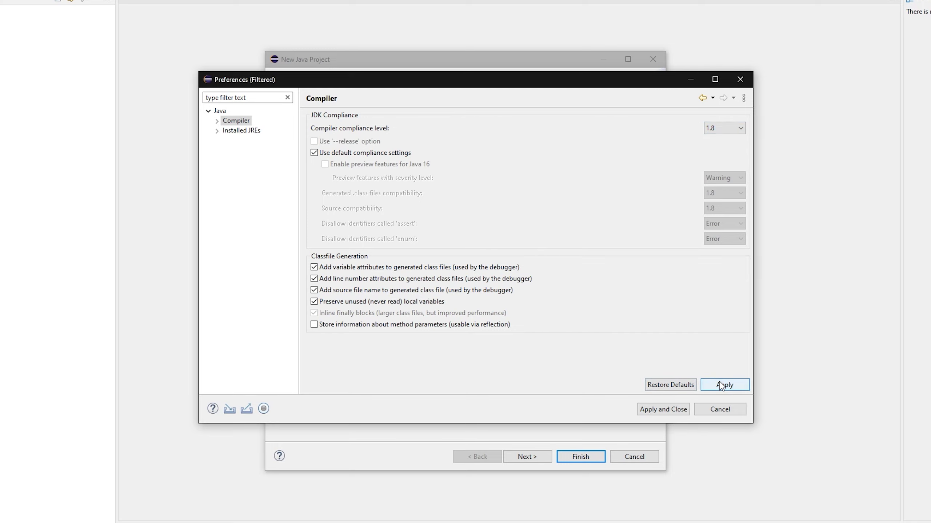
Check the jdk entry in the installed JREs, then apply and close the preferences
left_click(233, 133)
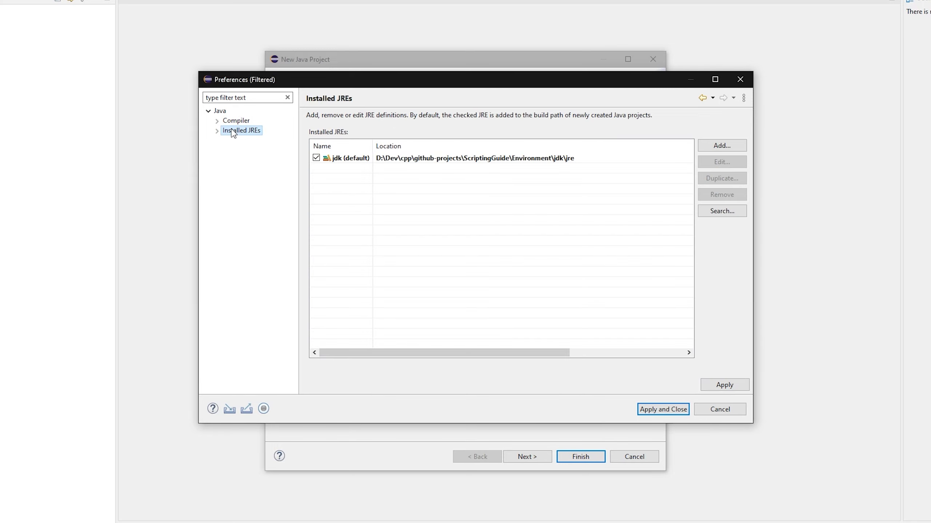
left_click(399, 161)
left_click(664, 410)
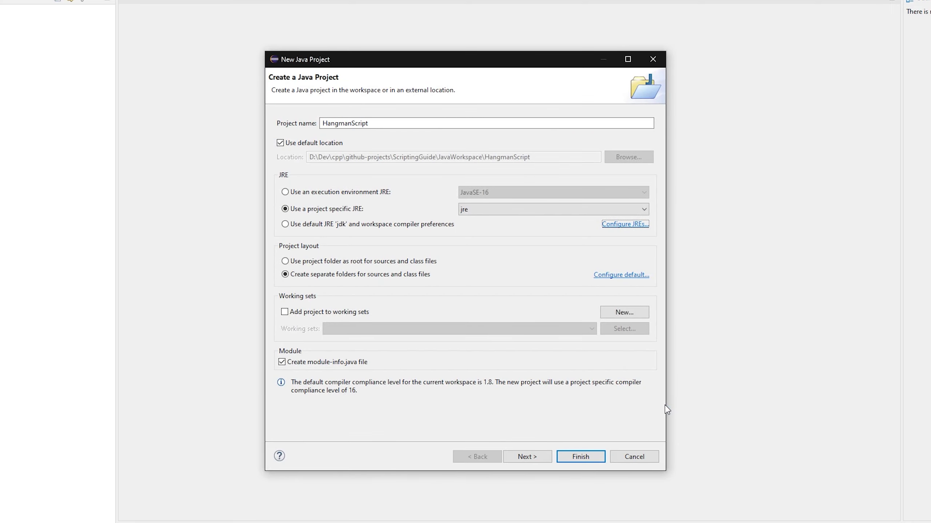
Keep jre as the project-specific JRE of HangmanScript and continue to its Java build settings
left_click(491, 212)
left_click(491, 219)
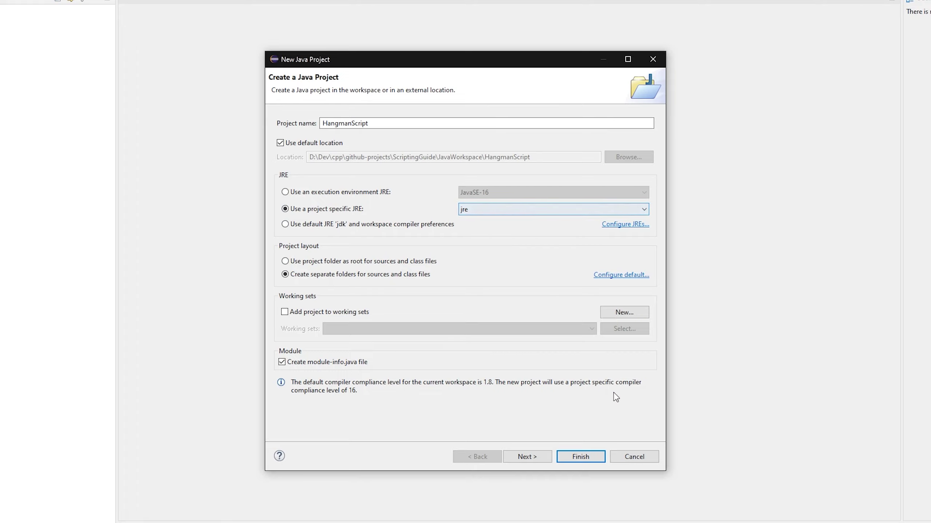
left_click(528, 455)
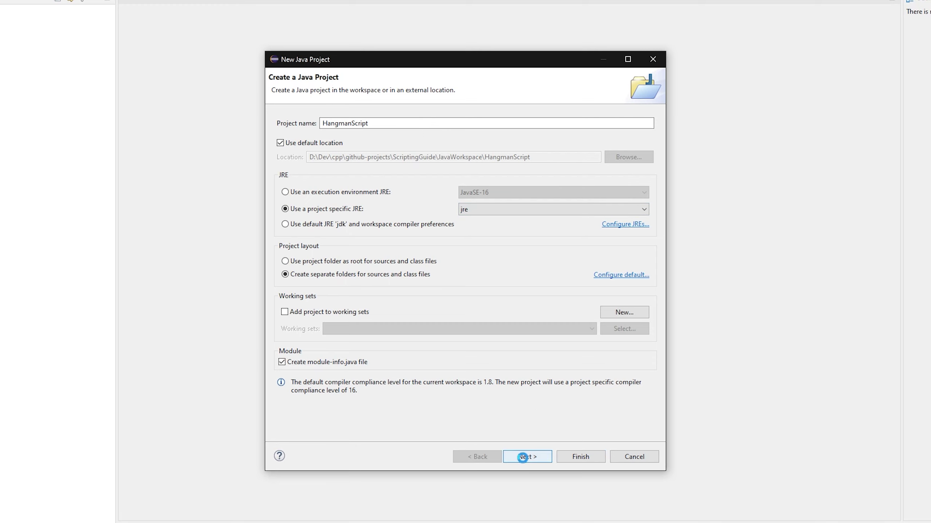
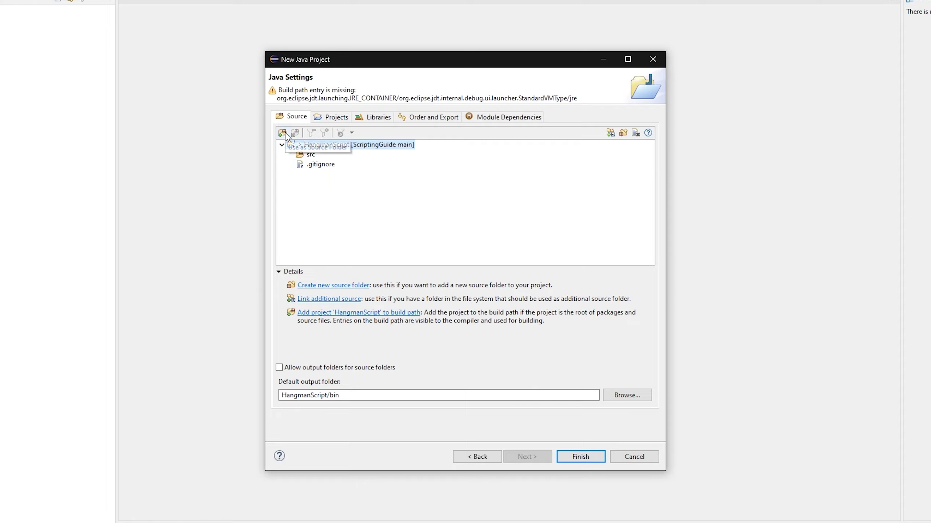
Inspect the JRE System Library in the project's build path libraries and its edit options, leaving them unchanged
left_click(334, 121)
left_click(379, 117)
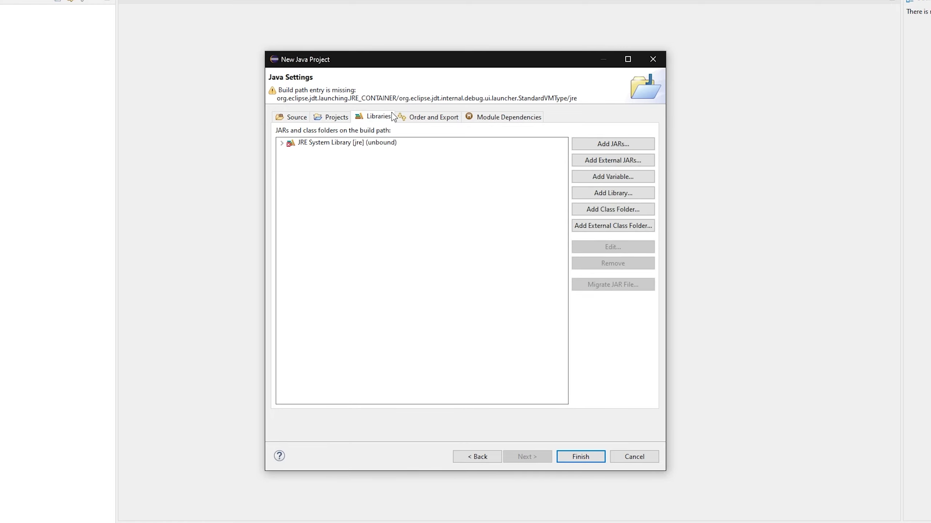
left_click(281, 143)
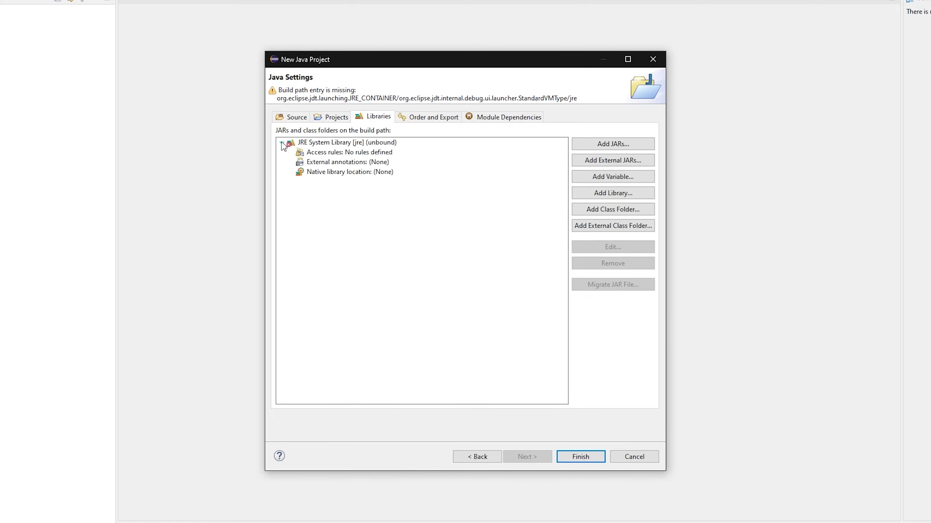
left_click(345, 145)
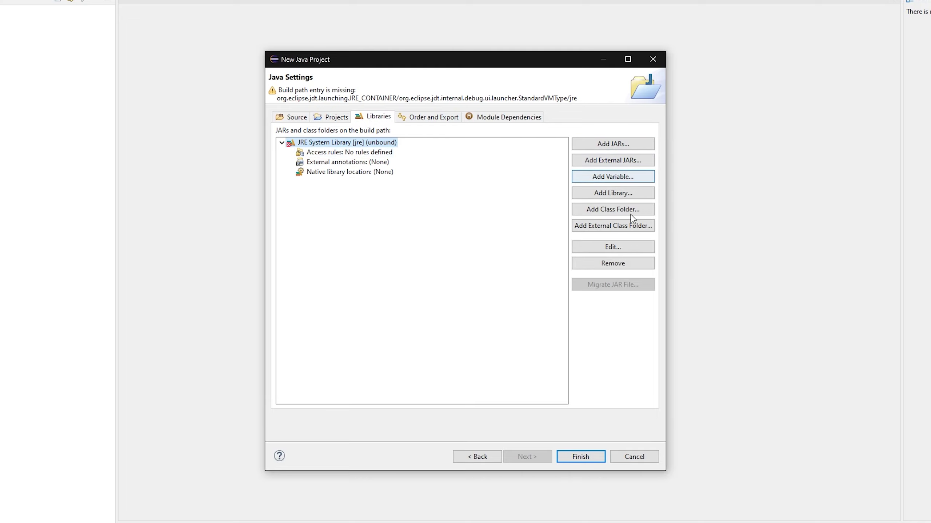
left_click(620, 249)
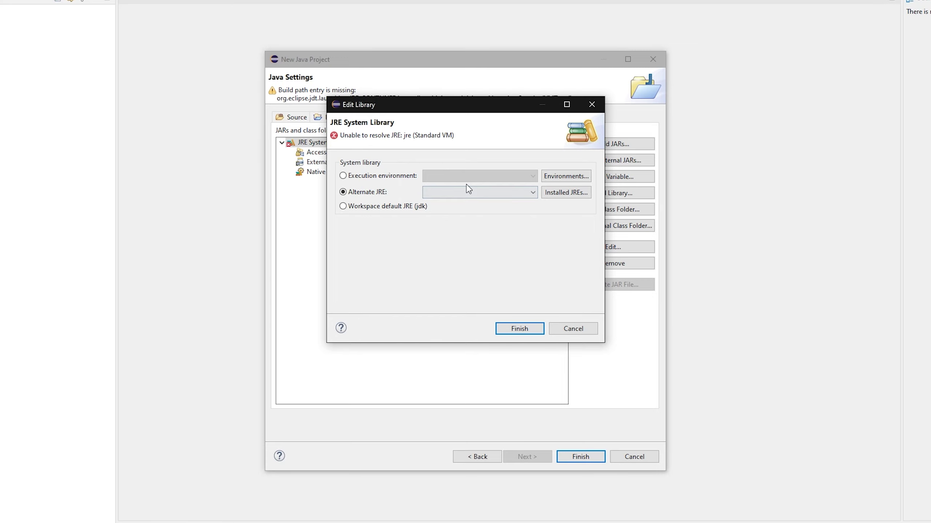
left_click(569, 329)
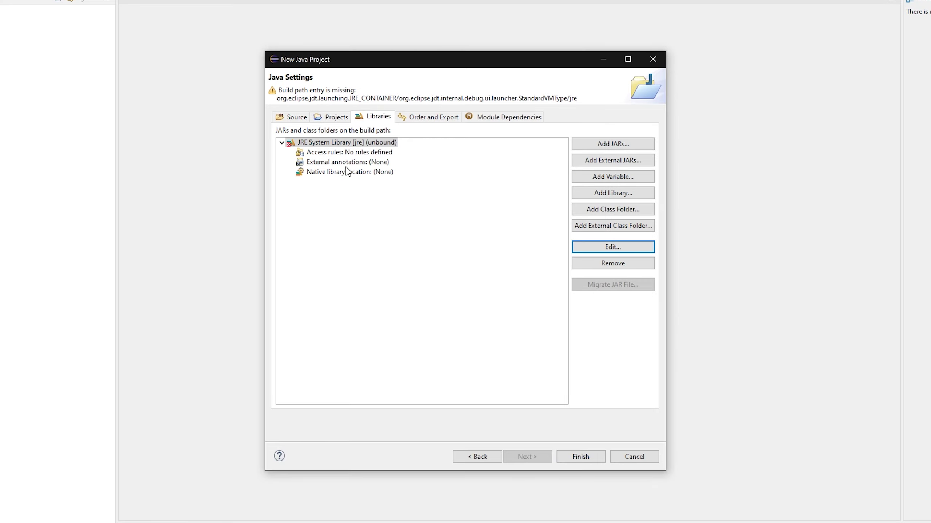
Edit the project's JRE System Library to use jdk as the alternate JRE
left_click(319, 146)
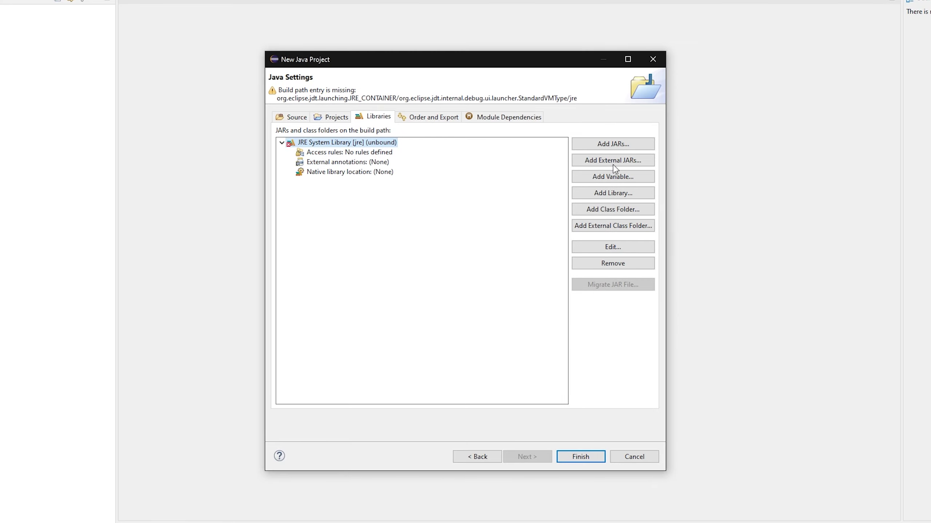
left_click(619, 247)
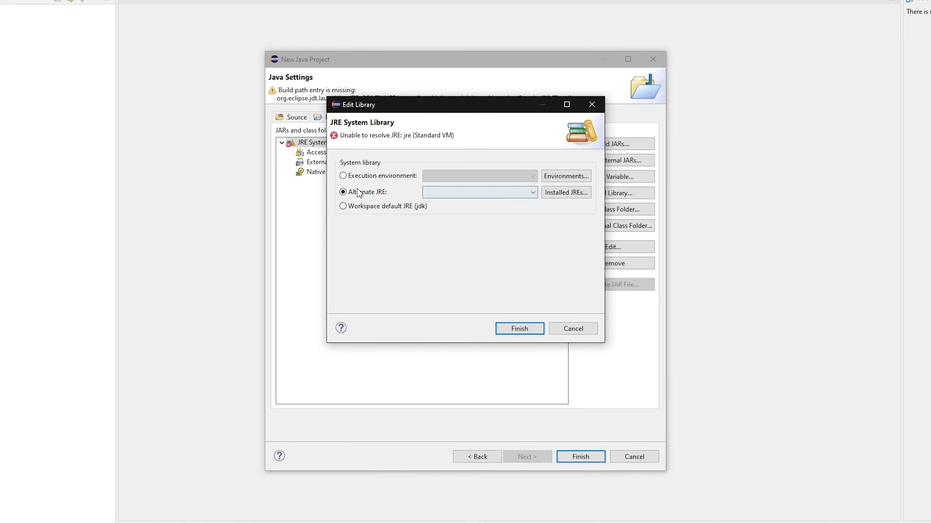
left_click(465, 194)
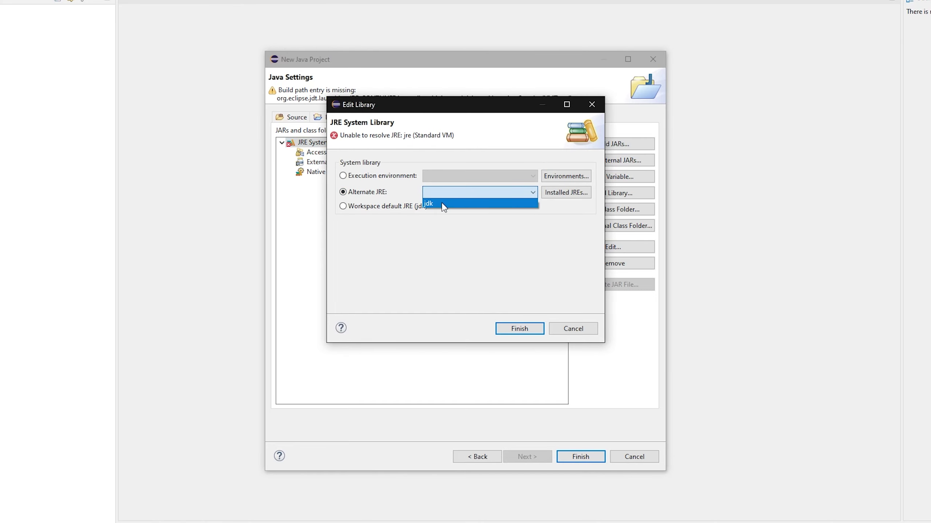
left_click(443, 204)
left_click(517, 329)
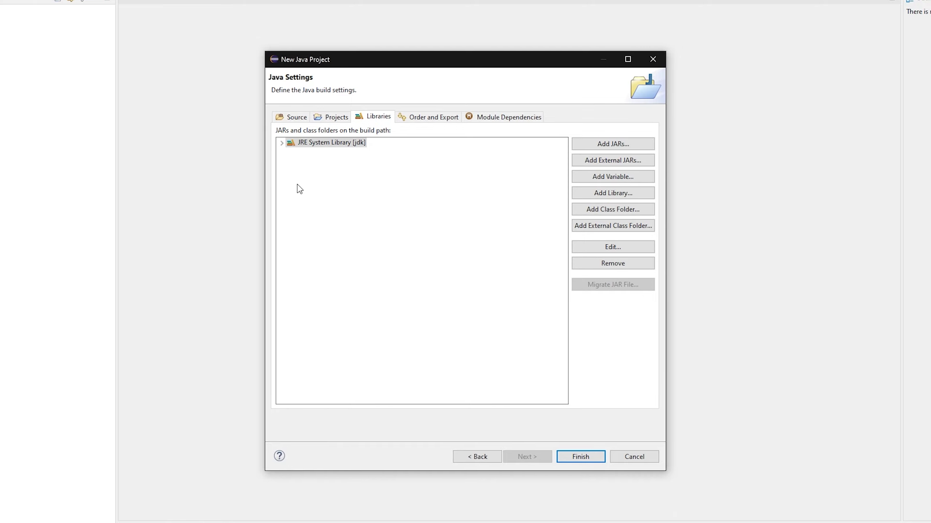
Finish creating the HangmanScript project without a module-info.java file and check the JARs of its JRE System Library
left_click(282, 143)
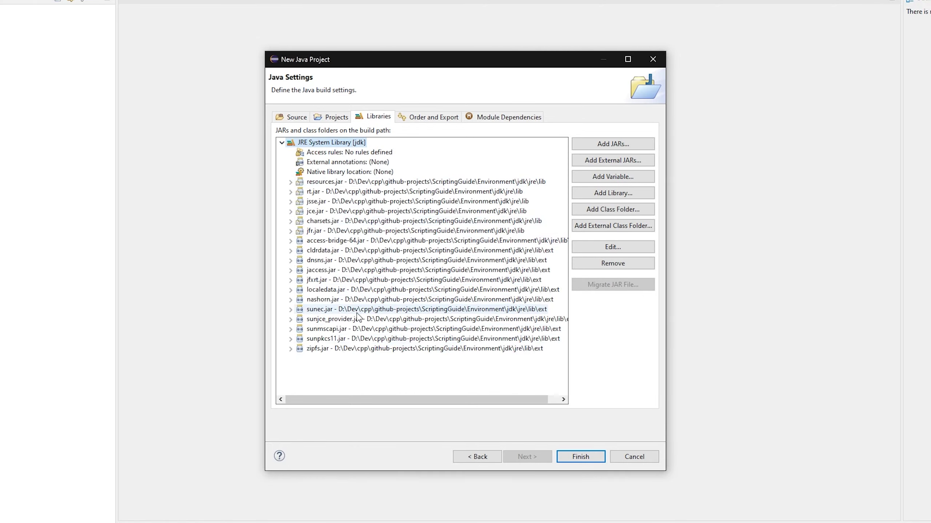
left_click(581, 458)
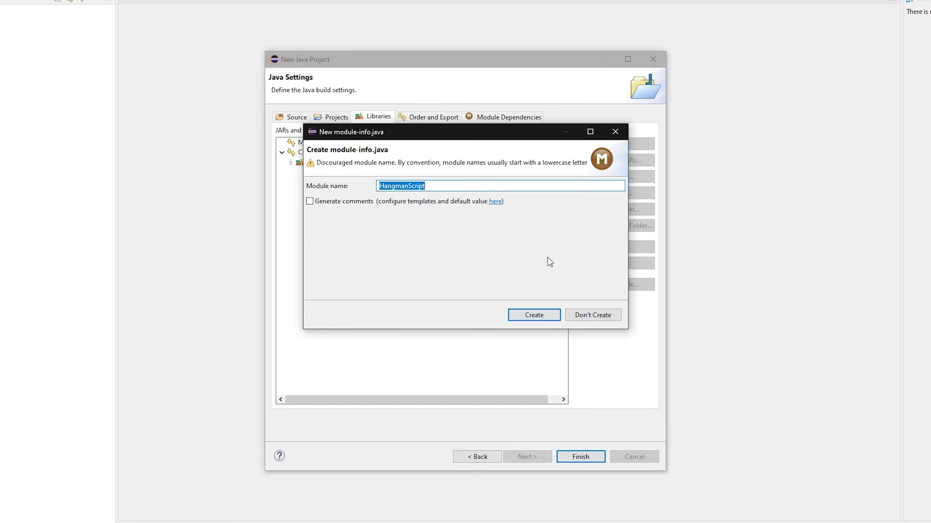
left_click(611, 314)
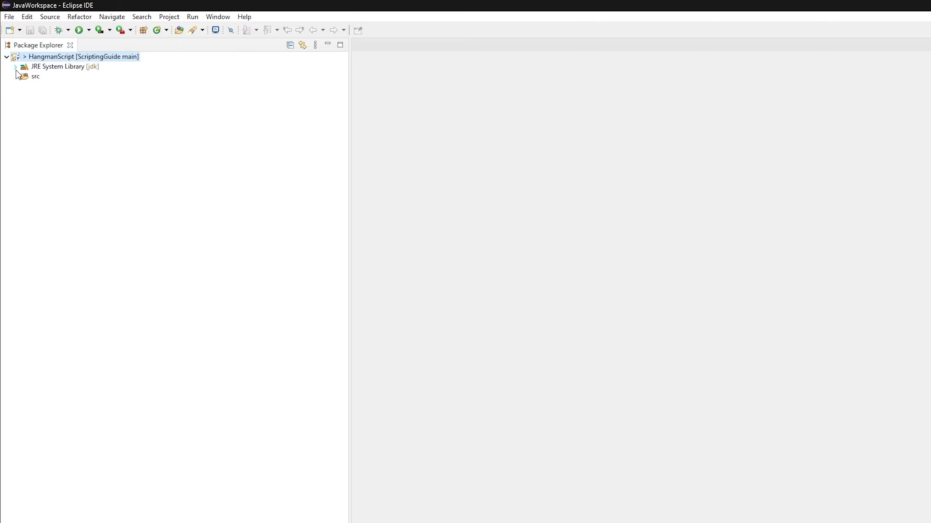
left_click(15, 67)
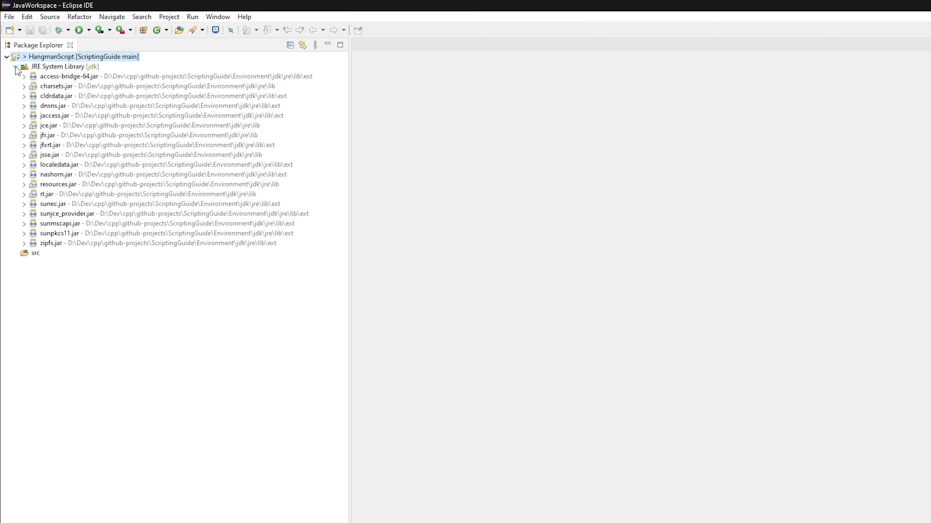
left_click(14, 67)
Create a package named game.jave.hangman in the src folder of HangmanScript
left_click(36, 77)
right_click(38, 82)
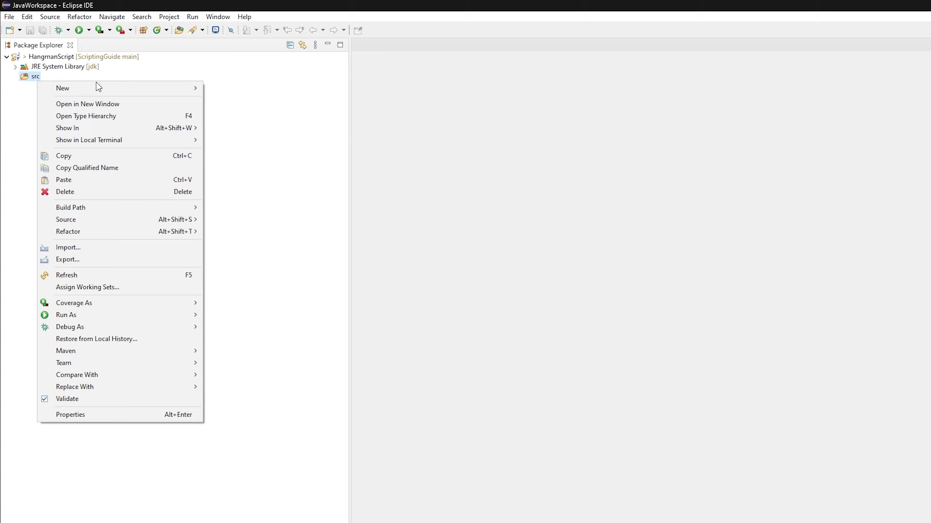
mouse_move(94, 88)
left_click(237, 116)
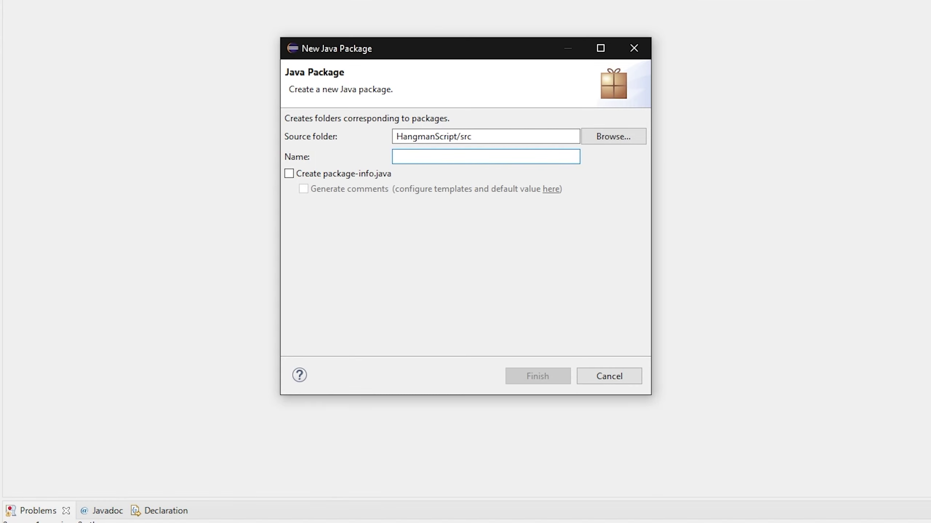
type("java.")
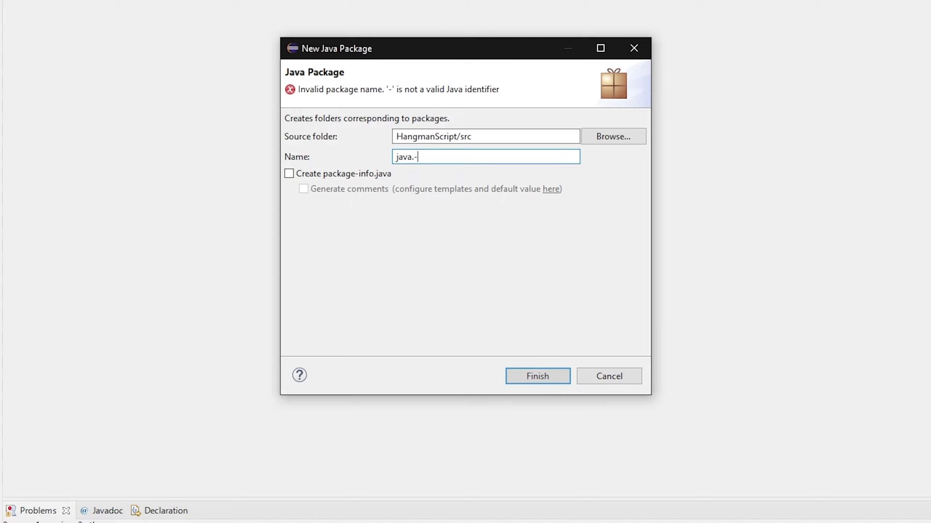
type("test.hangman")
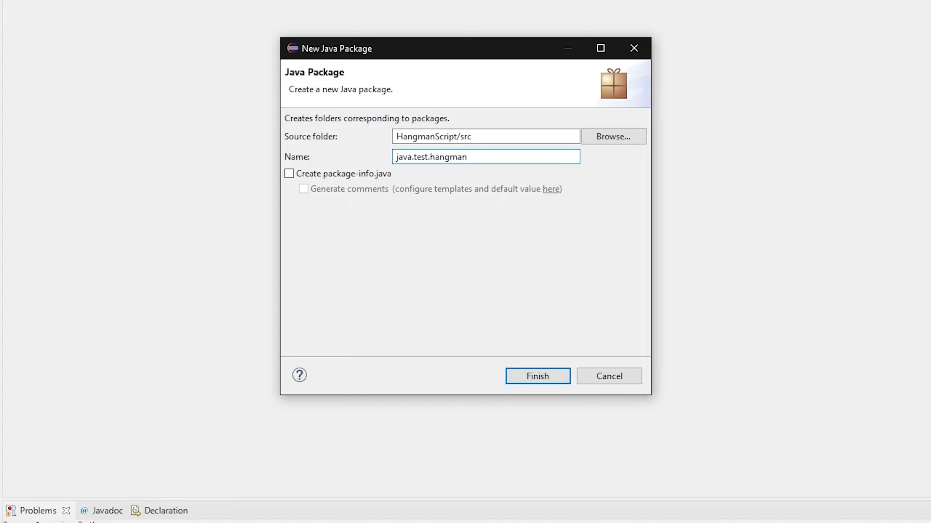
key("ctrl+a")
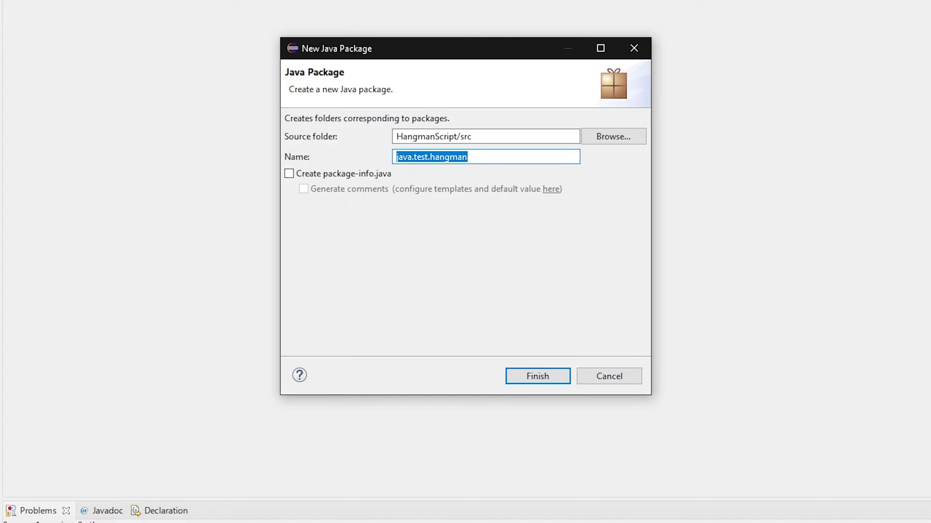
type("game")
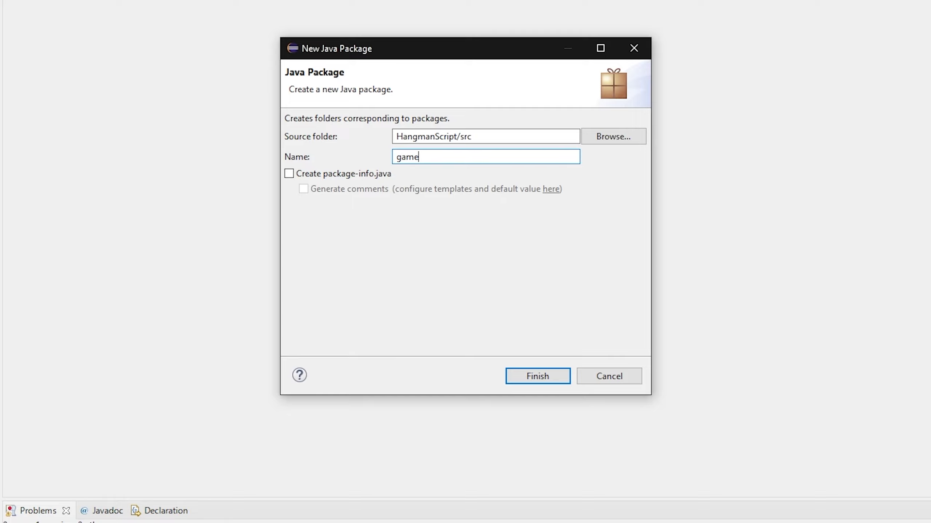
type(".jave.")
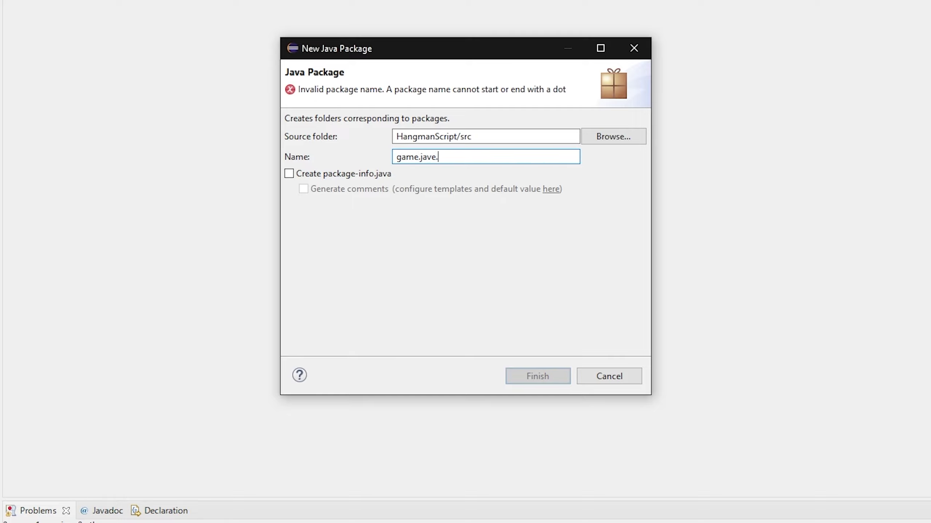
type("hangman")
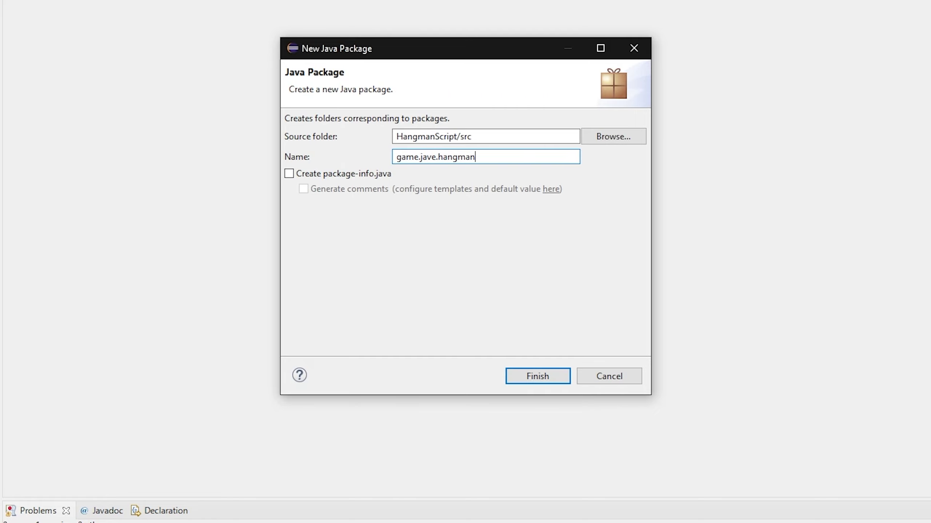
key("Return")
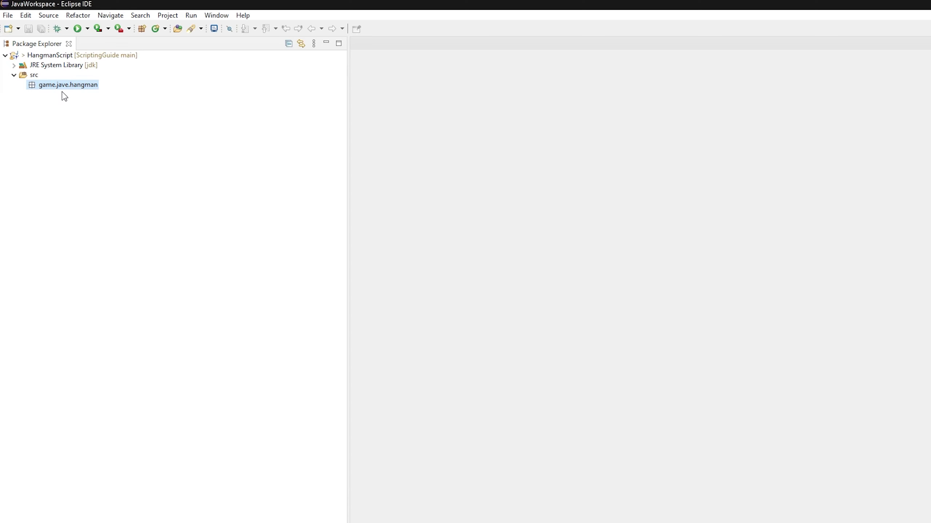
Create a public Java class named HangMain in the game.jave.hangman package
right_click(62, 92)
mouse_move(92, 99)
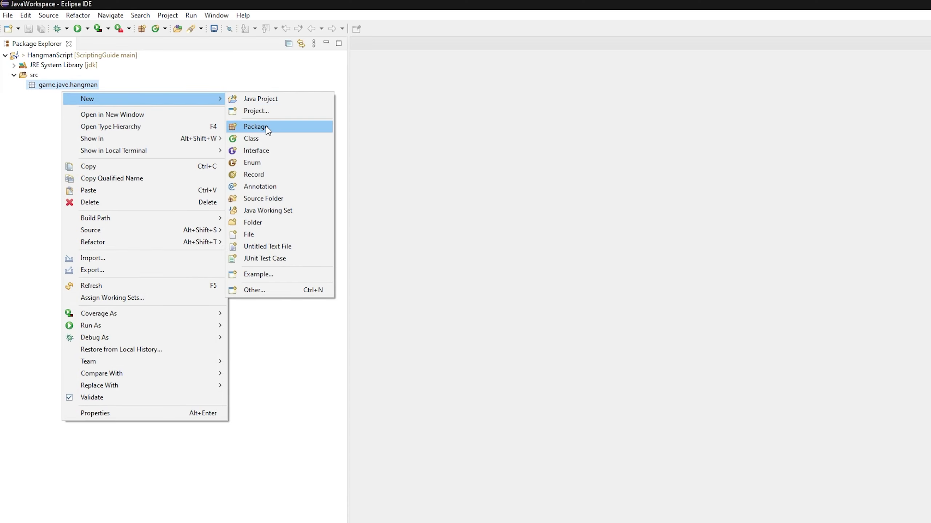
left_click(261, 139)
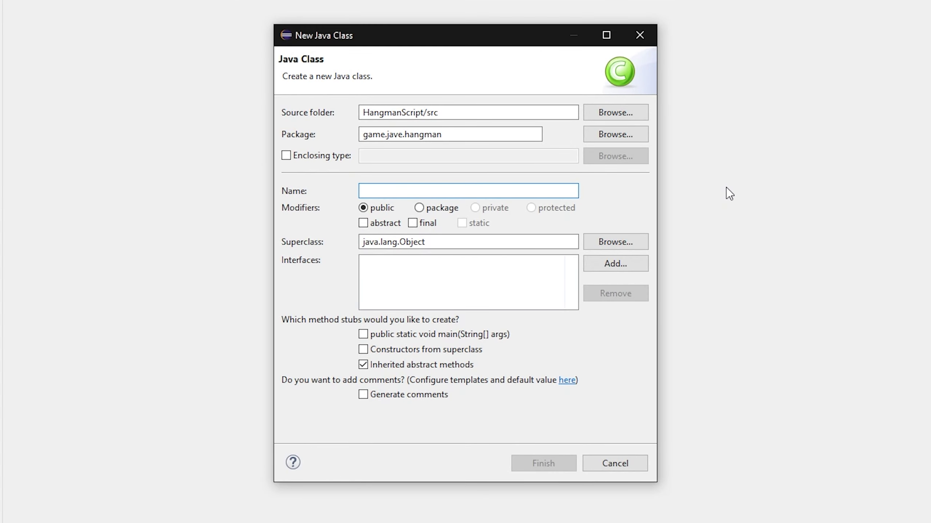
type("HangMain")
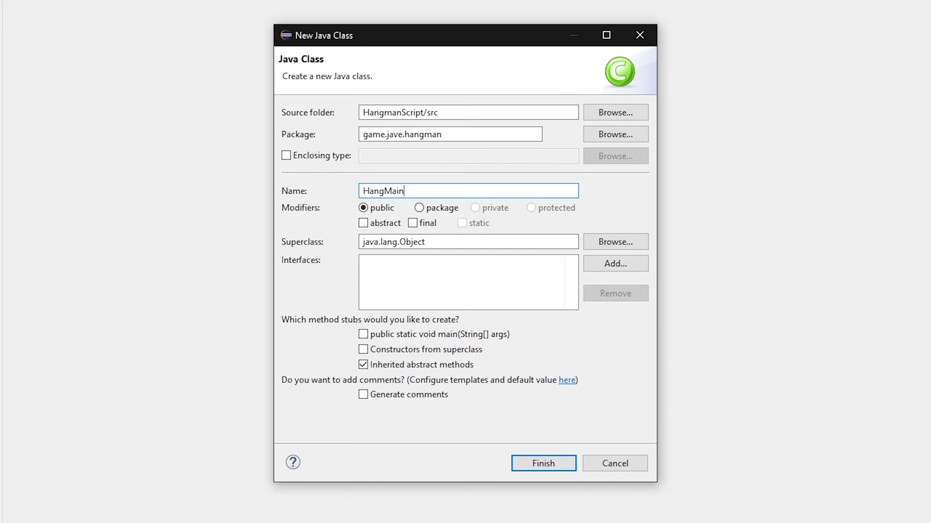
key("Return")
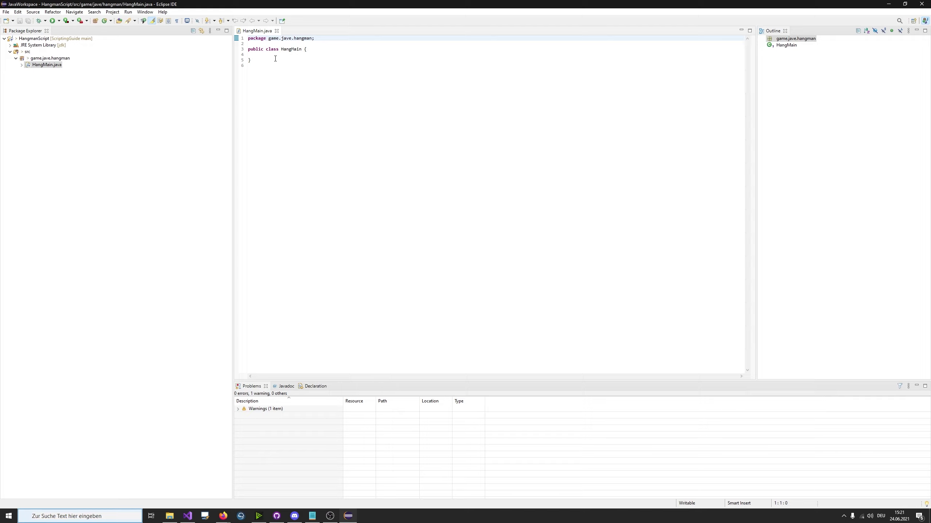
Enlarge the code text of HangMain.java in the editor until it is comfortably readable
left_click(275, 58)
left_click(282, 55)
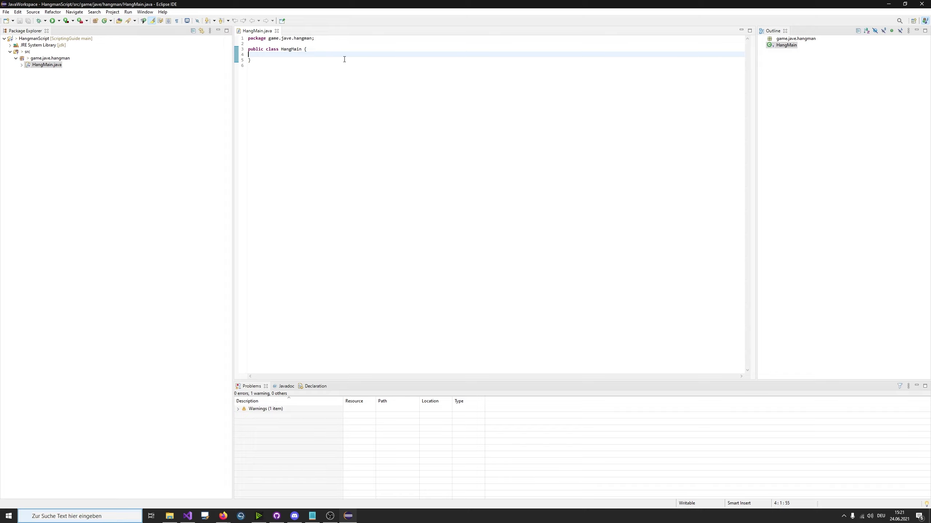
key("ctrl+plus")
key("ctrl+plus")
key("ctrl+plus")
key("ctrl+plus")
key("ctrl+plus")
key("ctrl+plus")
key("ctrl+plus")
key("ctrl+plus")
key("ctrl+plus")
key("ctrl+plus")
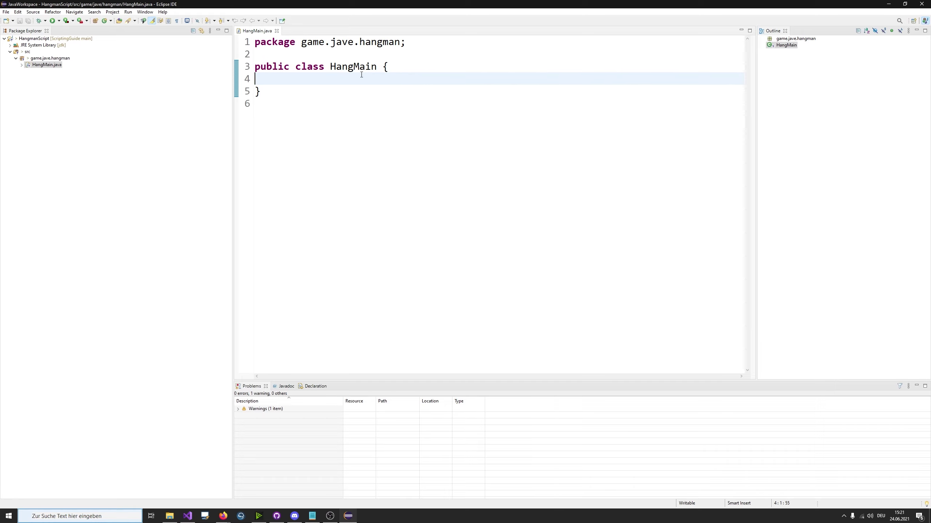
key("ctrl+plus")
key("ctrl+plus")
key("ctrl+plus")
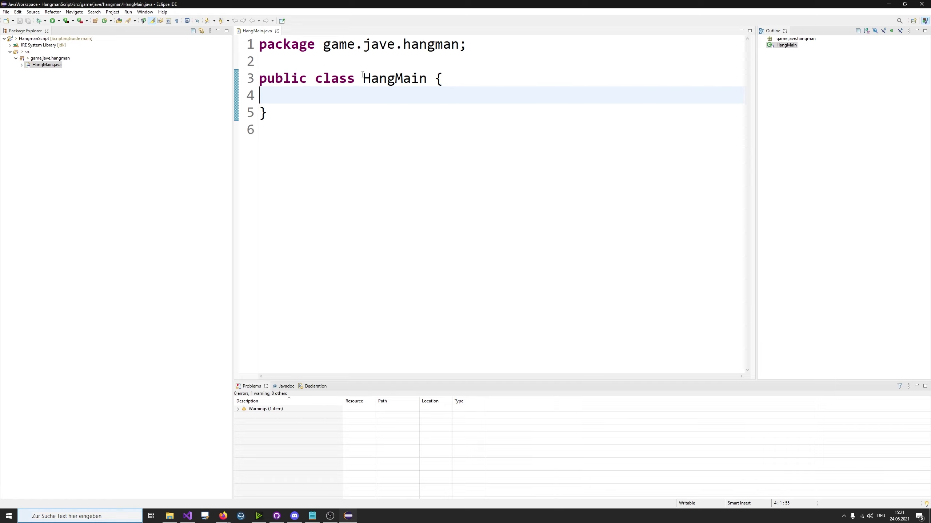
key("ctrl+minus")
key("alt+shift+Up")
key("alt+shift+Up")
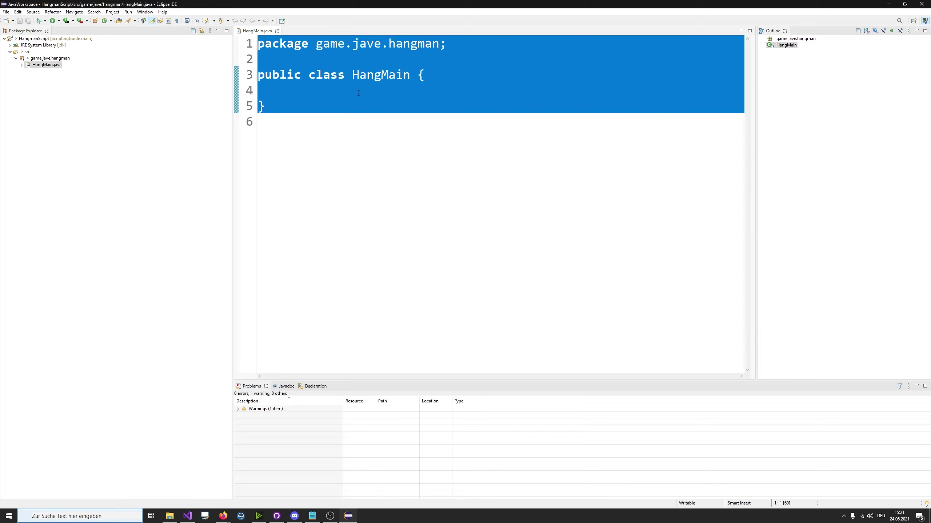
key("alt+shift+Down")
key("alt+shift+Down")
key("alt+shift+Up")
key("alt+shift+Up")
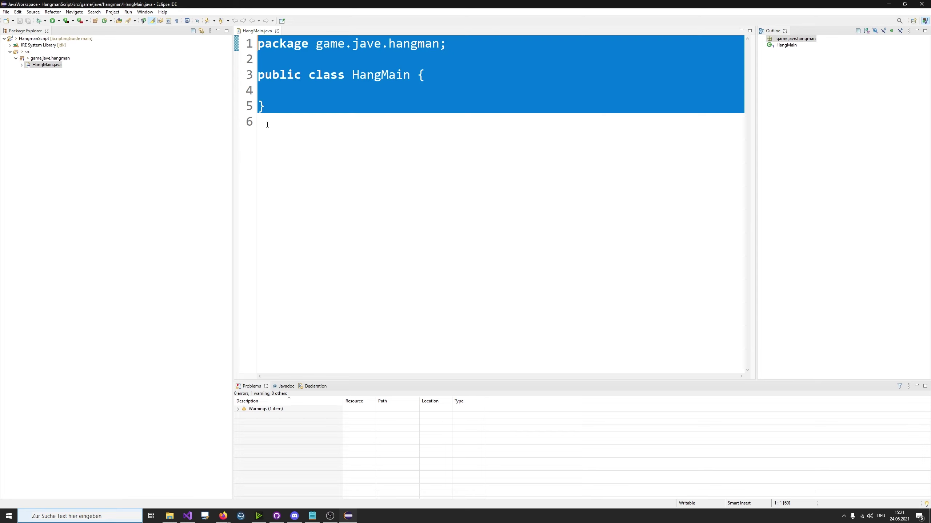
left_click(268, 125)
left_click(242, 50, "shift")
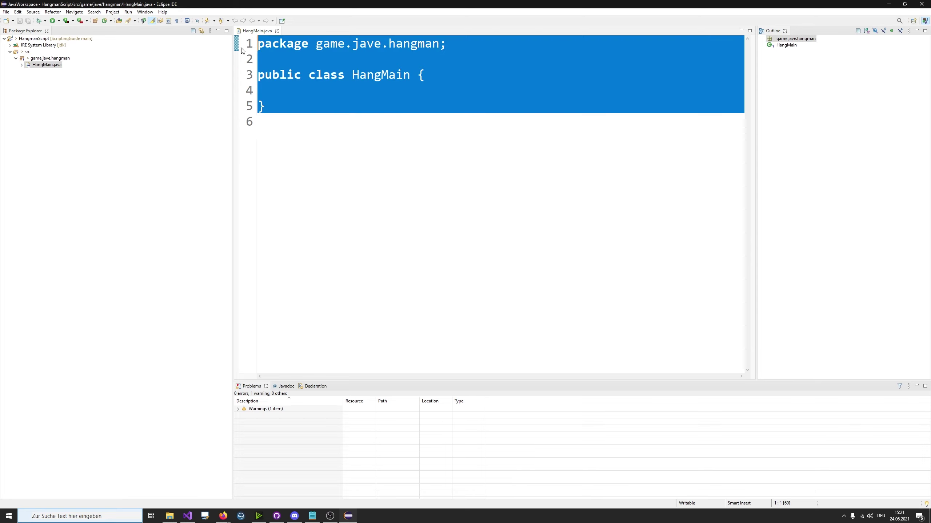
left_click(299, 91)
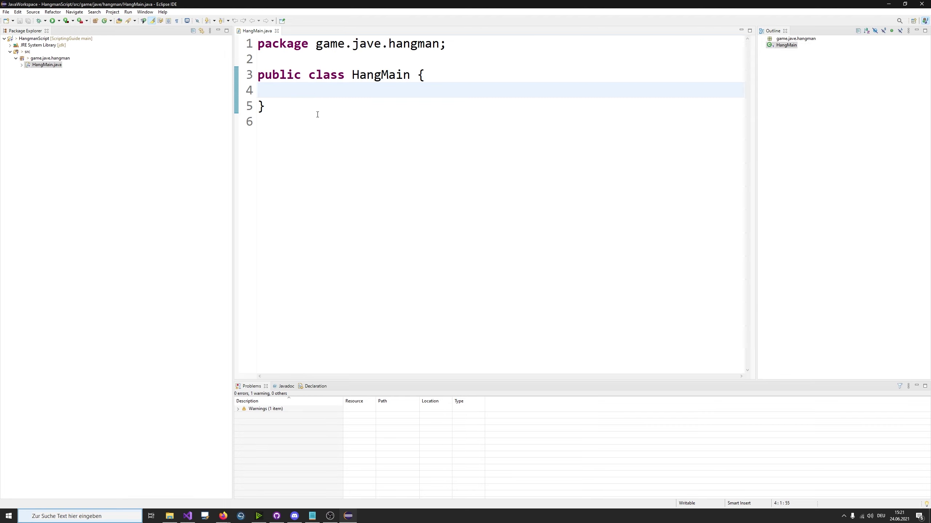
key("ctrl+a")
left_click(328, 125)
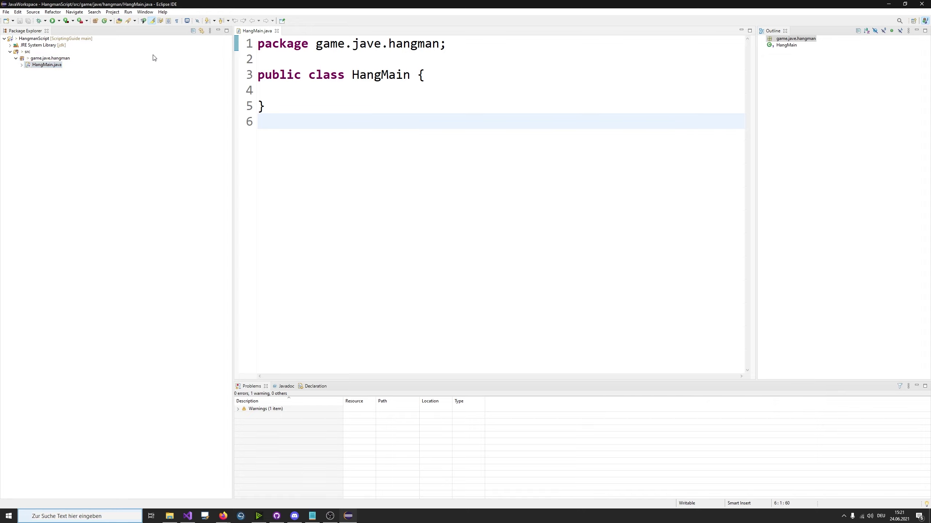
Open the Keys page of the General preferences and filter the commands by "export jar"
left_click(32, 39)
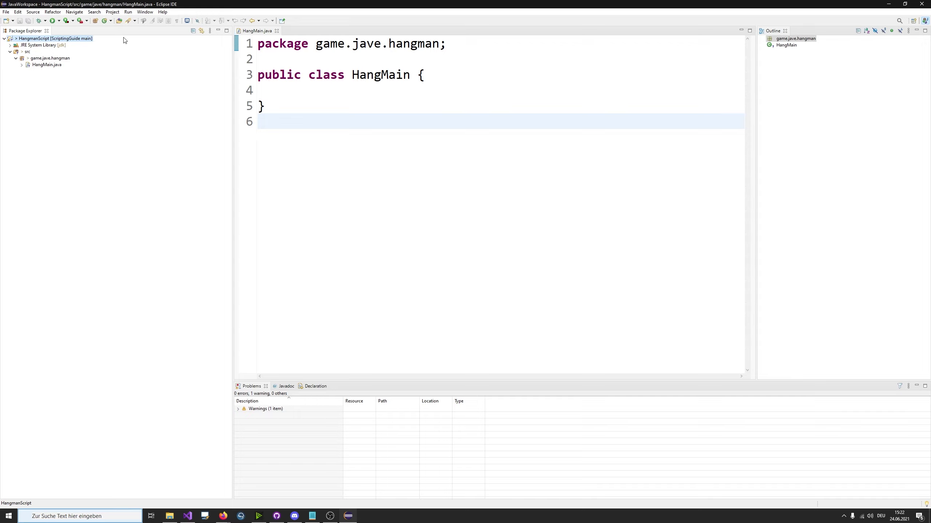
left_click(145, 11)
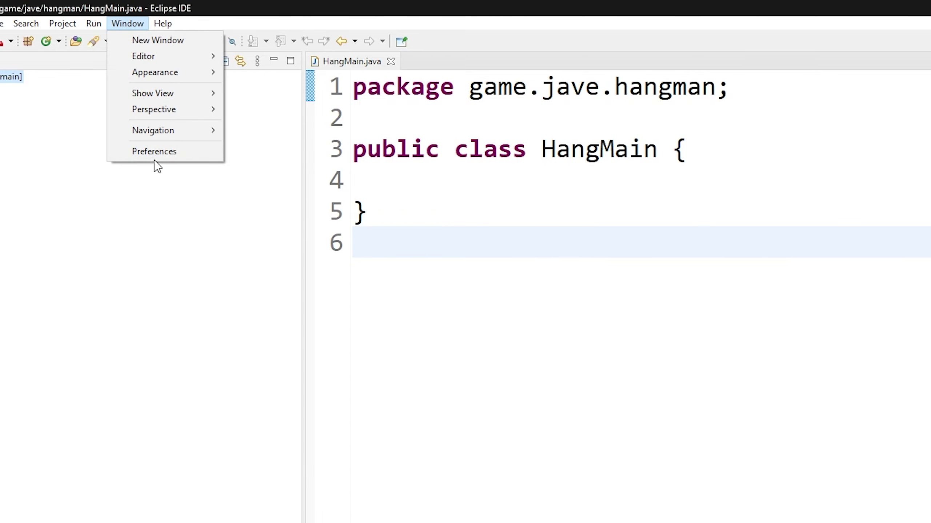
left_click(158, 78)
scroll(319, 220, "up", 1)
left_click(286, 185)
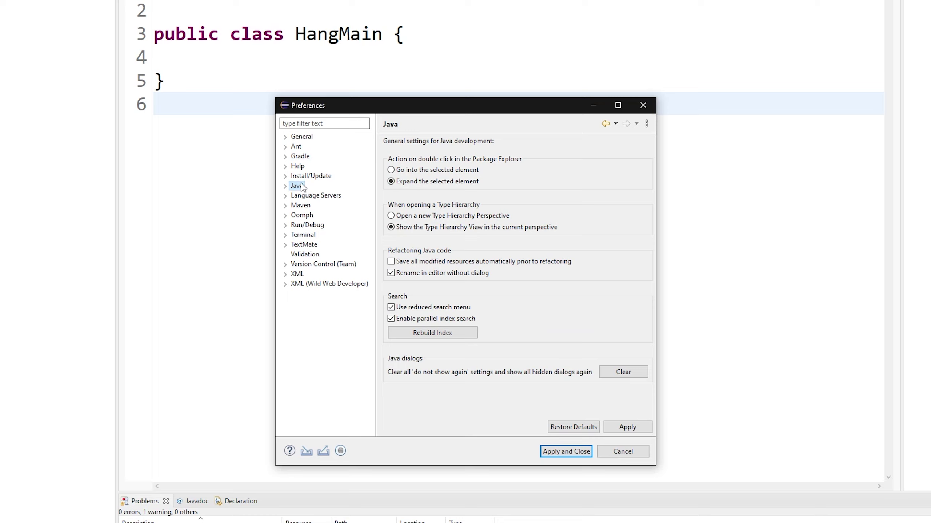
left_click(285, 137)
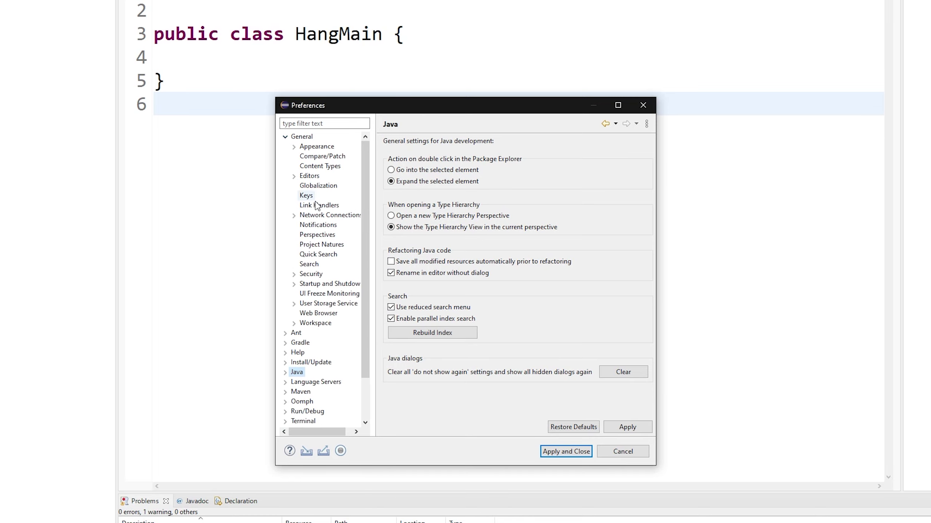
left_click(306, 196)
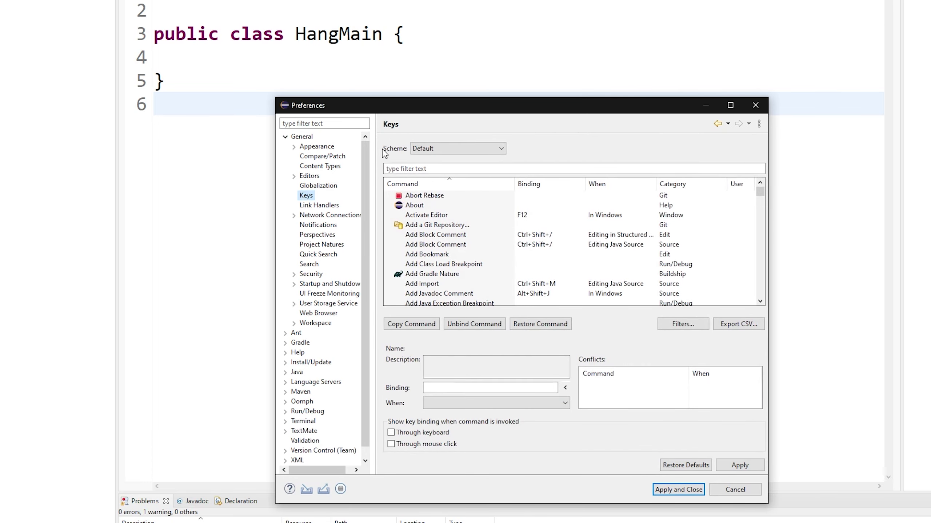
left_click_drag(399, 107, 245, 64)
left_click_drag(618, 217, 797, 217)
left_click(260, 125)
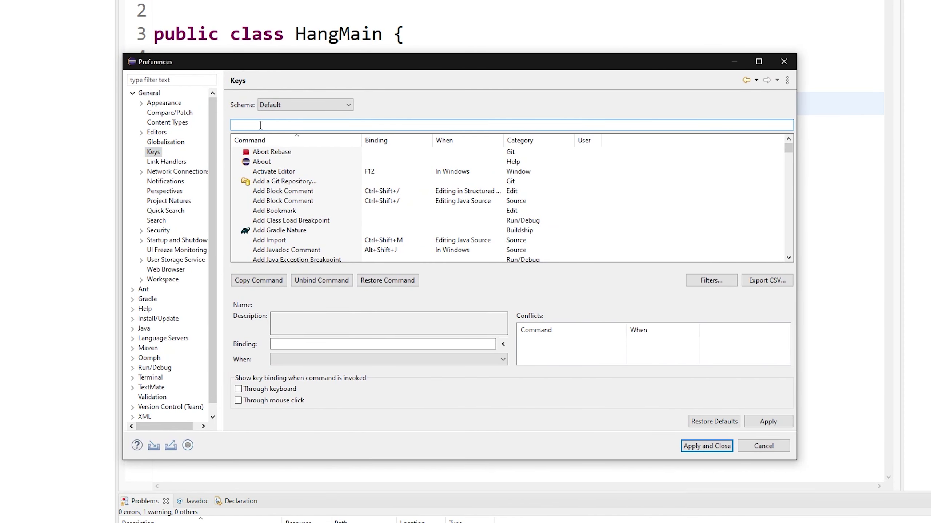
type("export jar")
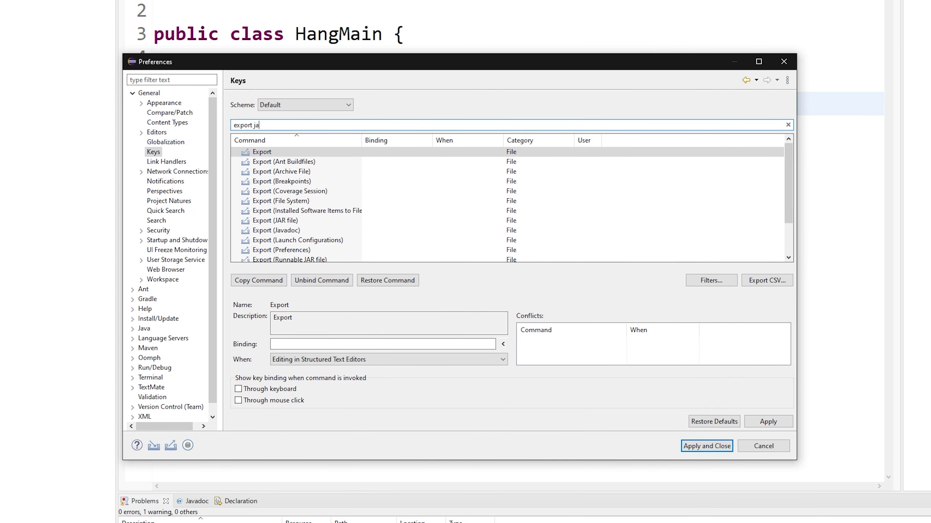
Bind Ctrl+Shift+B to the Export (JAR file) command and apply the change
left_click(322, 163)
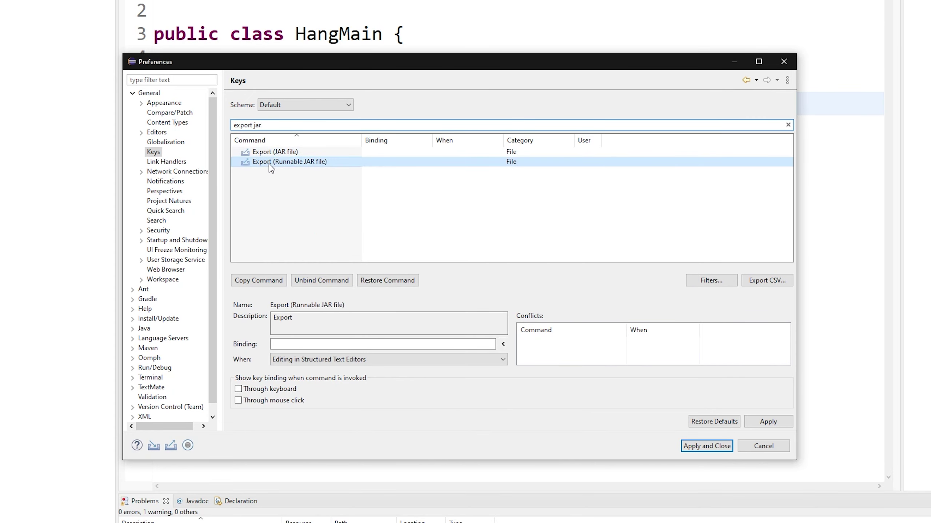
left_click(271, 154)
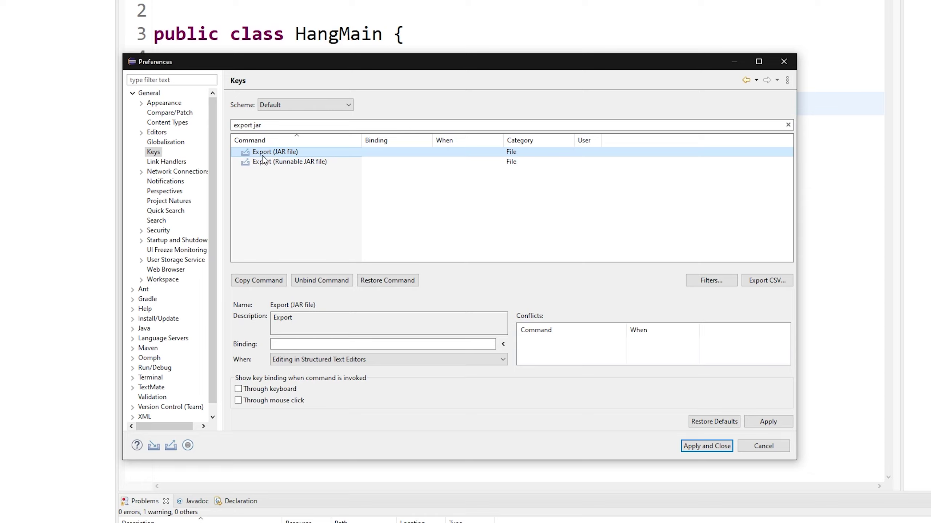
left_click(293, 344)
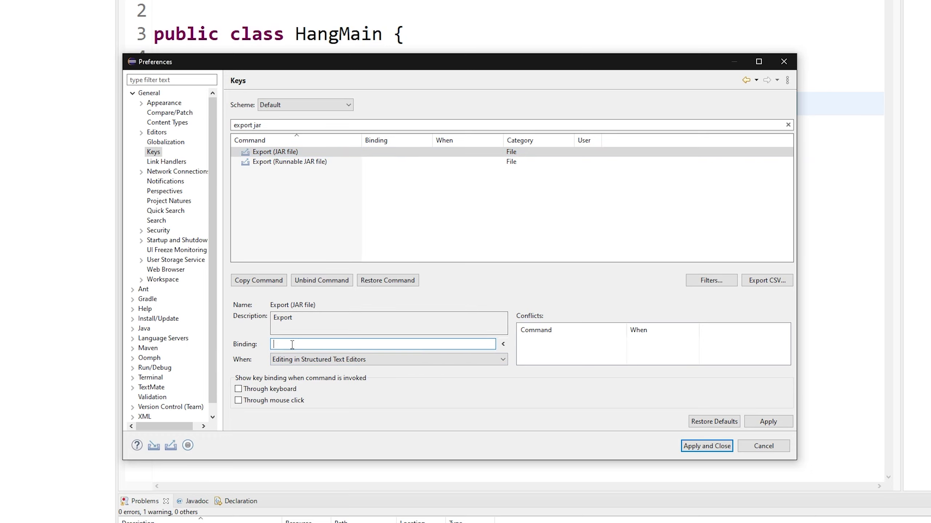
key("ctrl+shift+b")
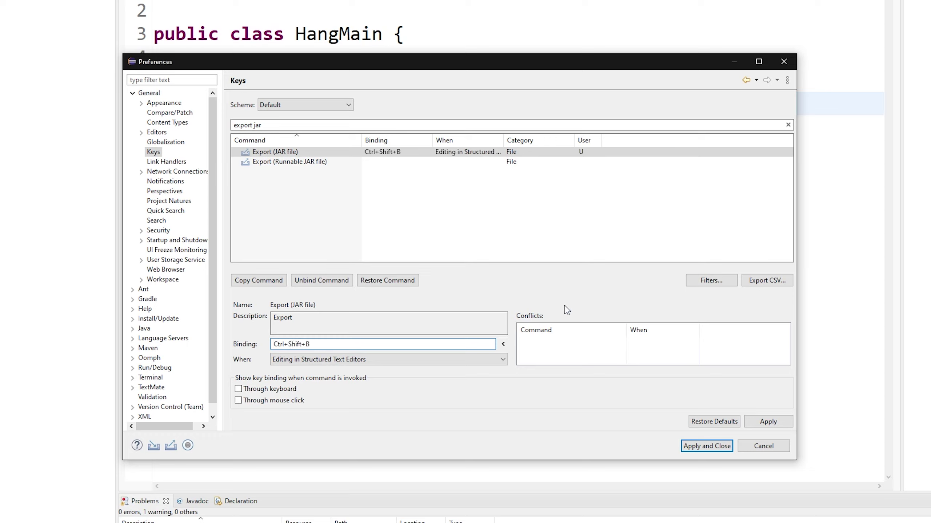
left_click(764, 426)
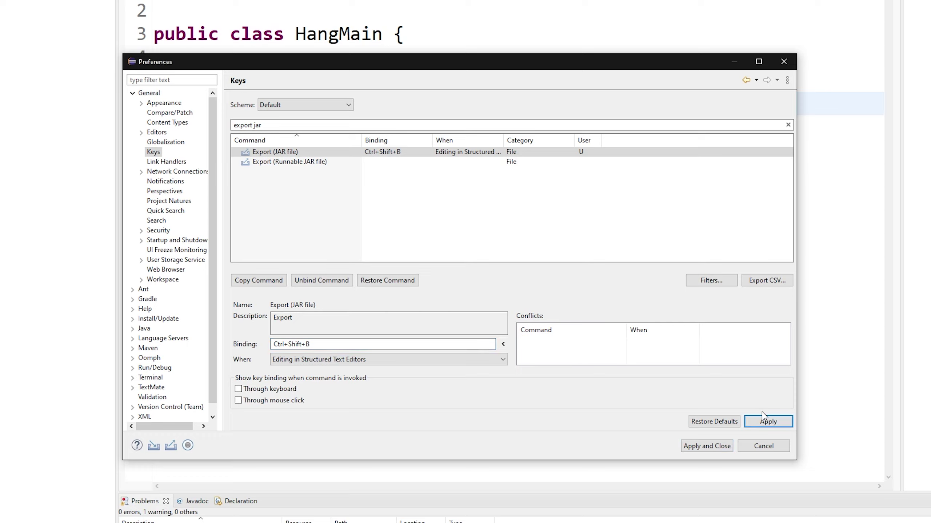
Enable showing key bindings for commands invoked through keyboard and mouse click, save the preferences, and try Ctrl+Shift+B in the HangMain code
left_click(788, 124)
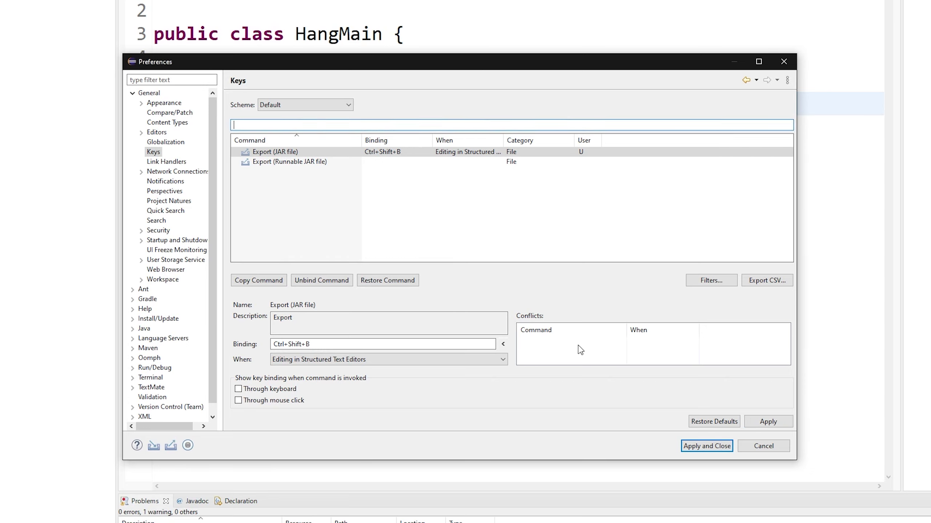
left_click(318, 153)
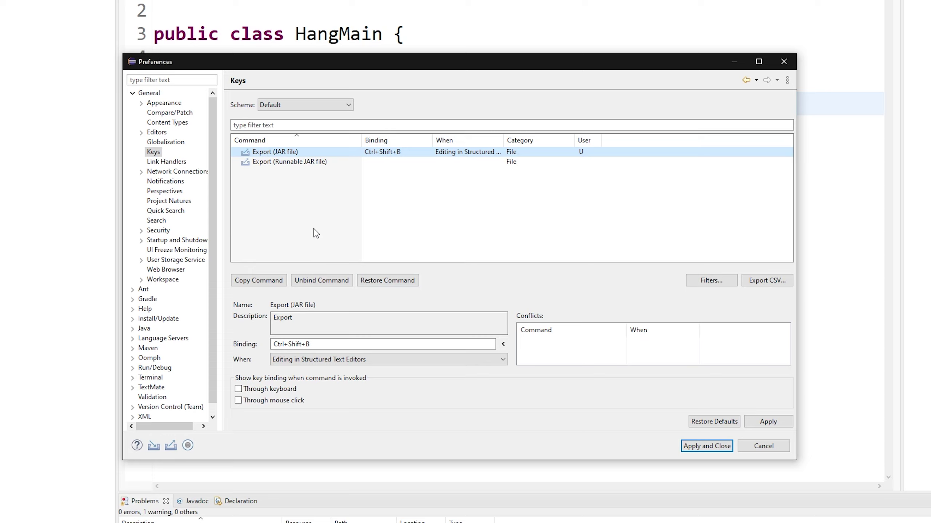
left_click(276, 390)
left_click(269, 401)
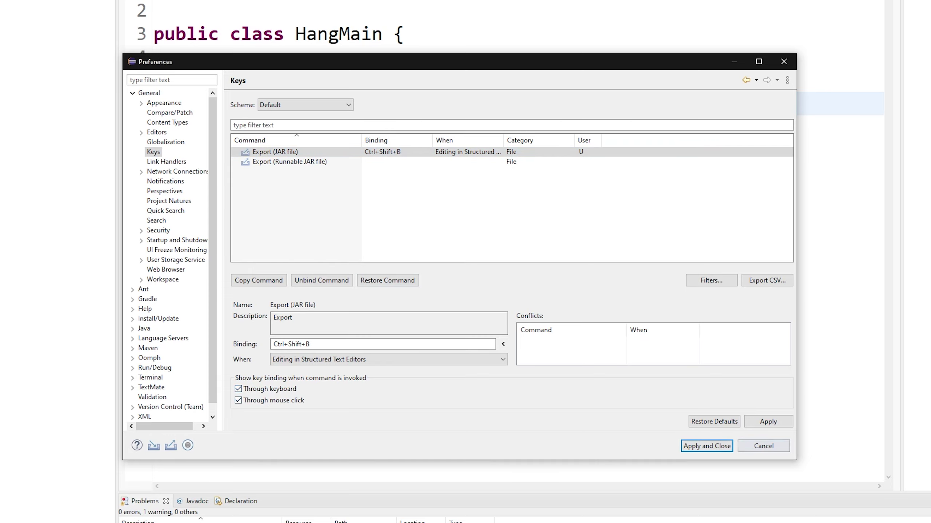
left_click(754, 423)
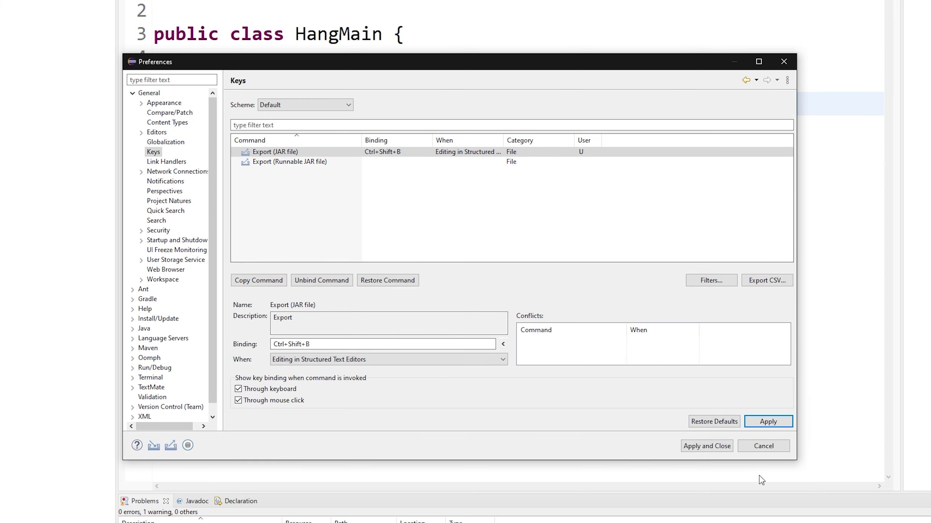
left_click(710, 448)
left_click(199, 61)
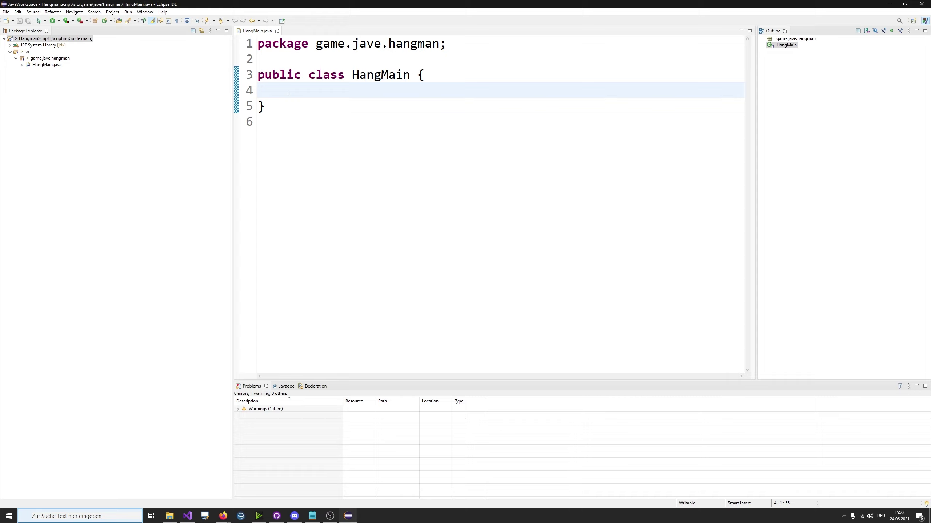
key("ctrl+shift+b")
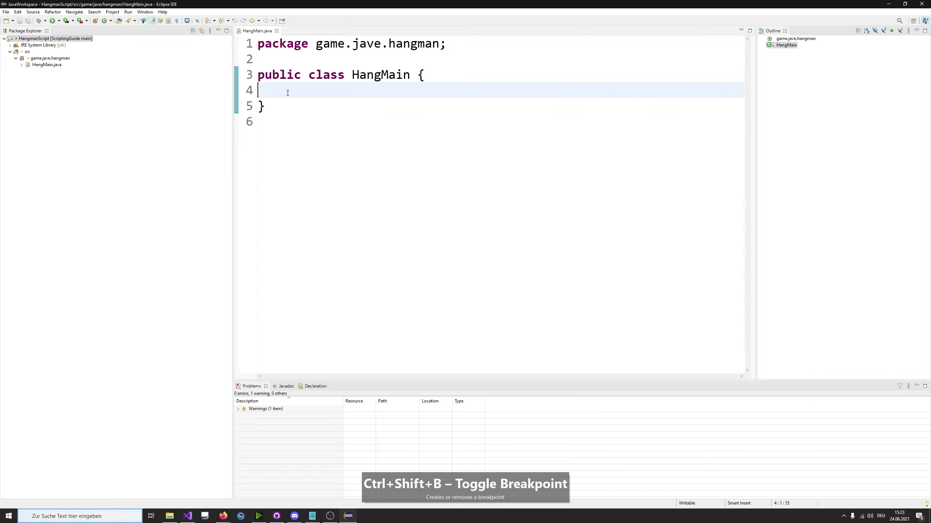
Reopen the Keys preferences, widen the dialog slightly, and filter the commands by "toggle b"
left_click(145, 11)
left_click(153, 75)
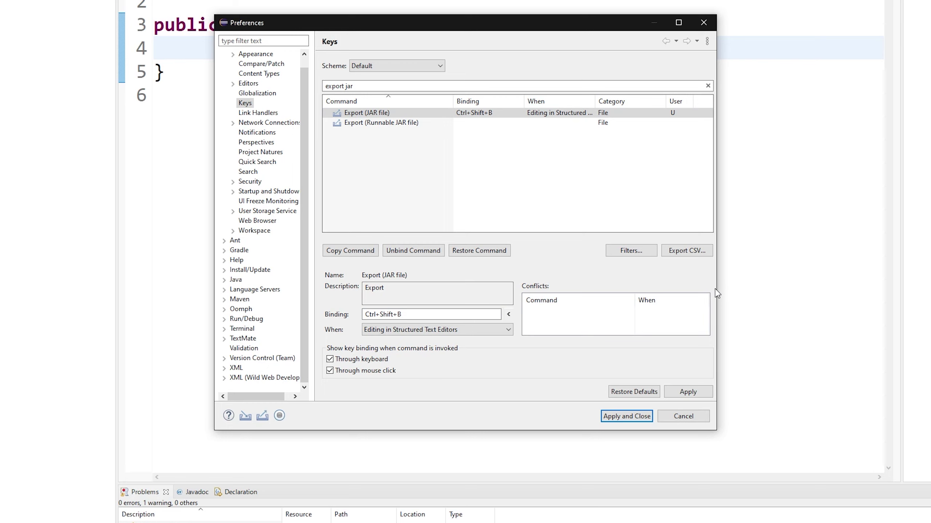
left_click_drag(717, 288, 750, 288)
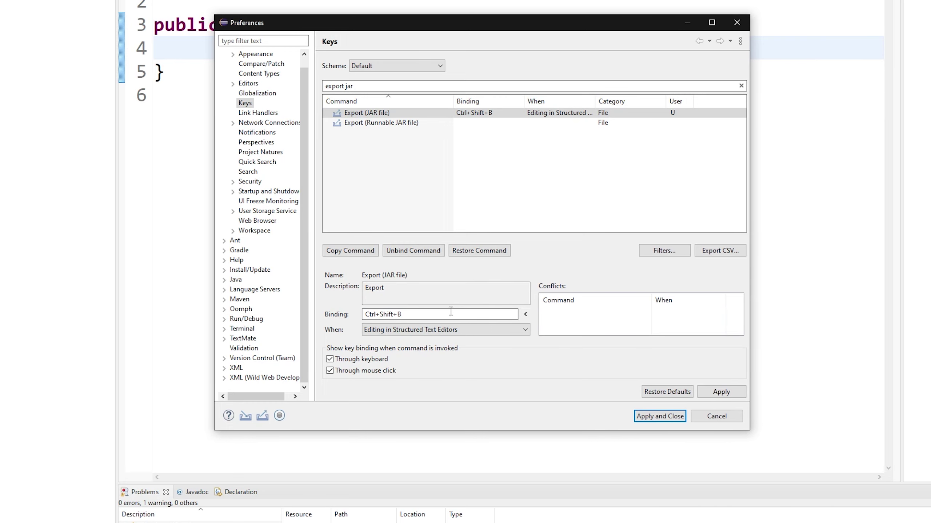
left_click(390, 85)
type("toggle ")
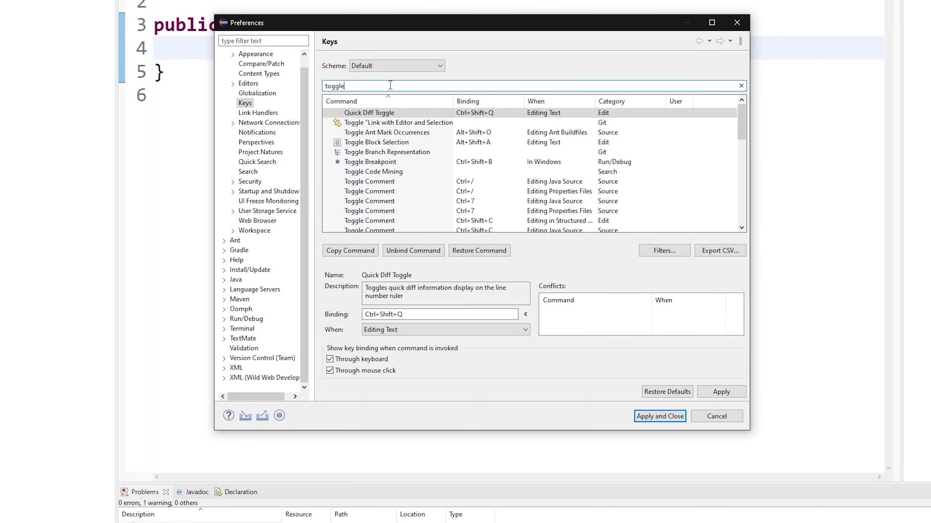
type("b")
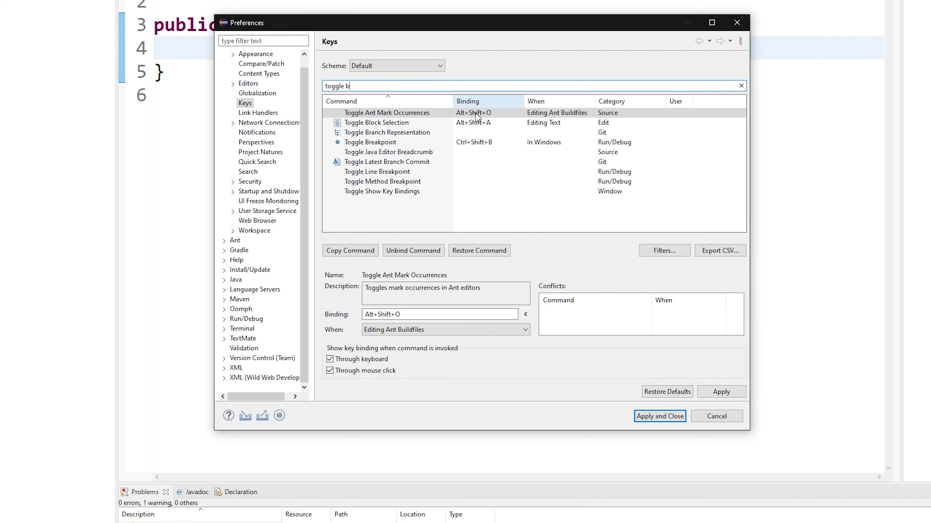
Remove the Ctrl+Shift+B binding from the Toggle Breakpoint command and apply the change
left_click(474, 142)
left_click(428, 315)
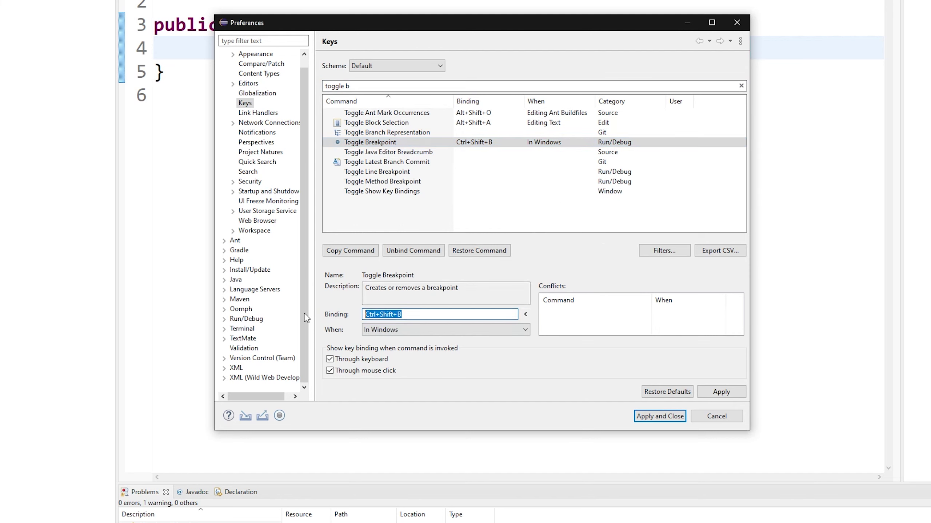
key("BackSpace")
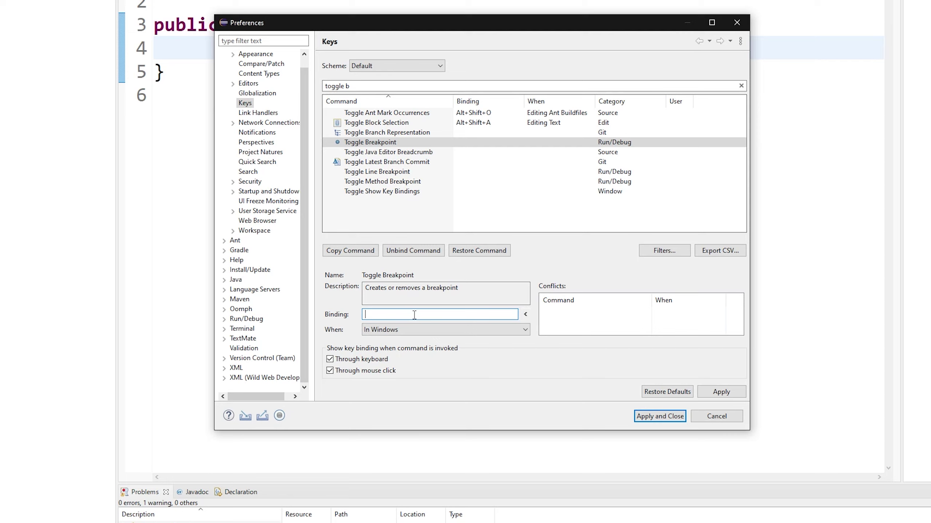
left_click(714, 392)
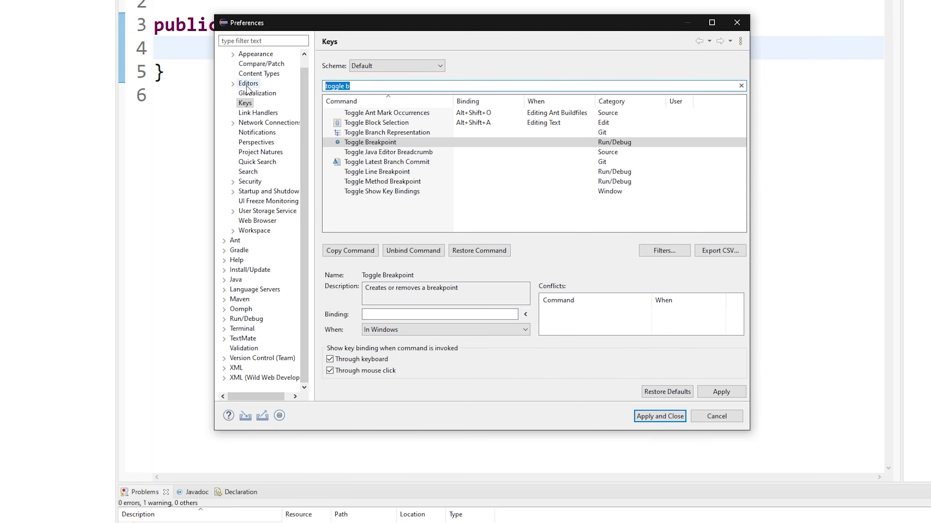
Set the context of the Export (JAR file) binding to In Windows and save the preferences
type("export ja")
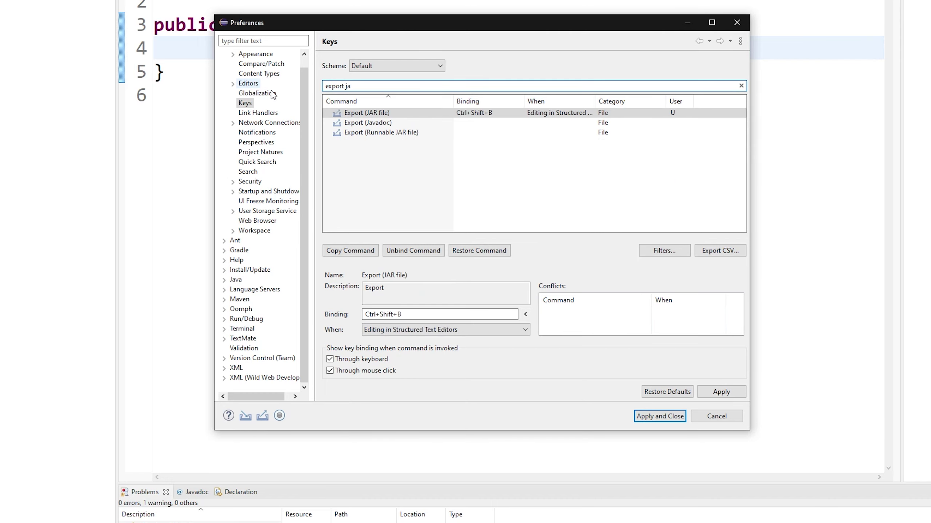
left_click(392, 113)
left_click(411, 330)
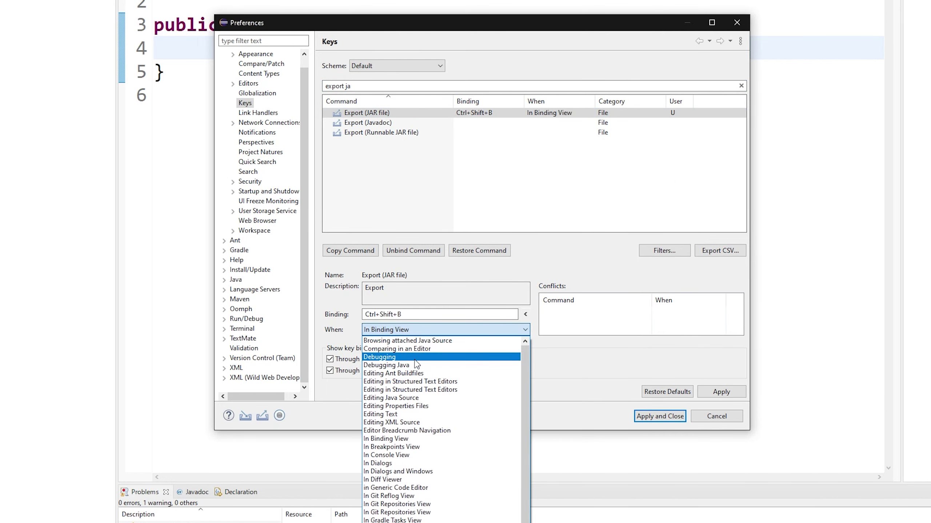
scroll(414, 362, "up", 3)
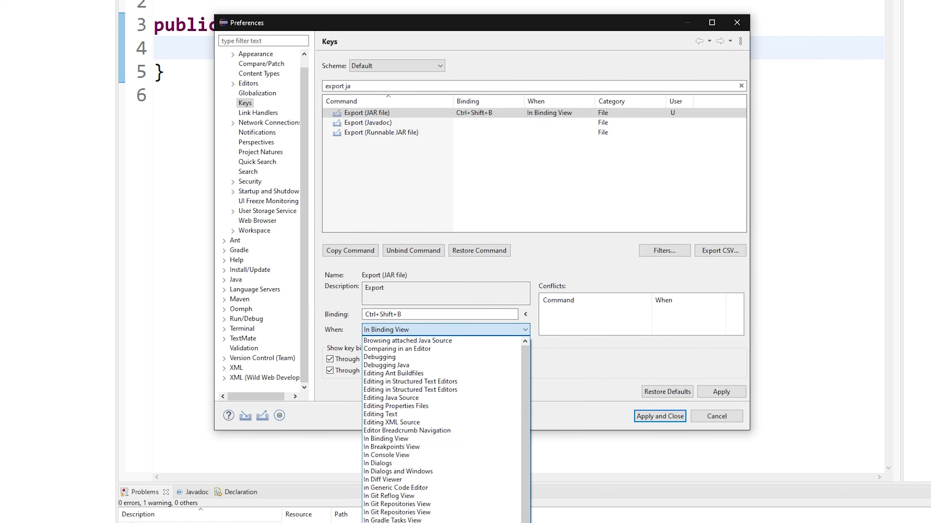
left_click(469, 314)
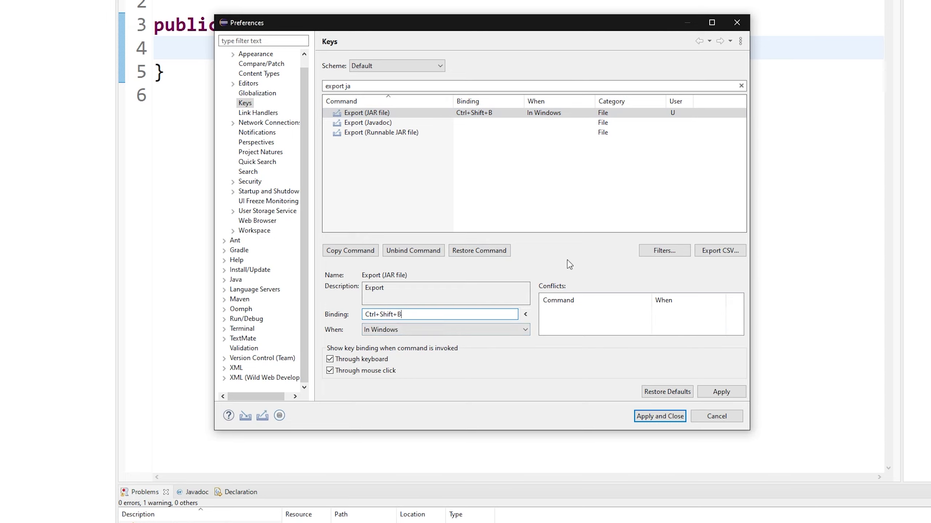
left_click(476, 292)
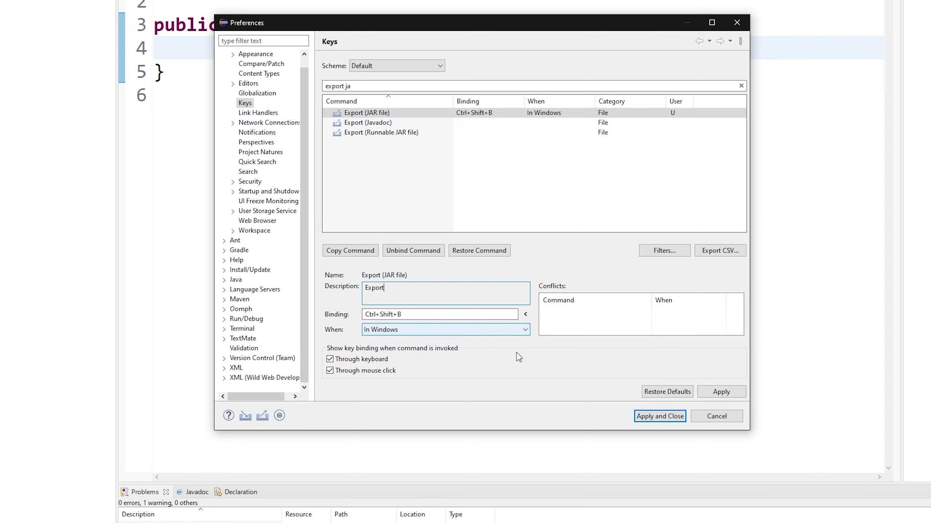
left_click(733, 391)
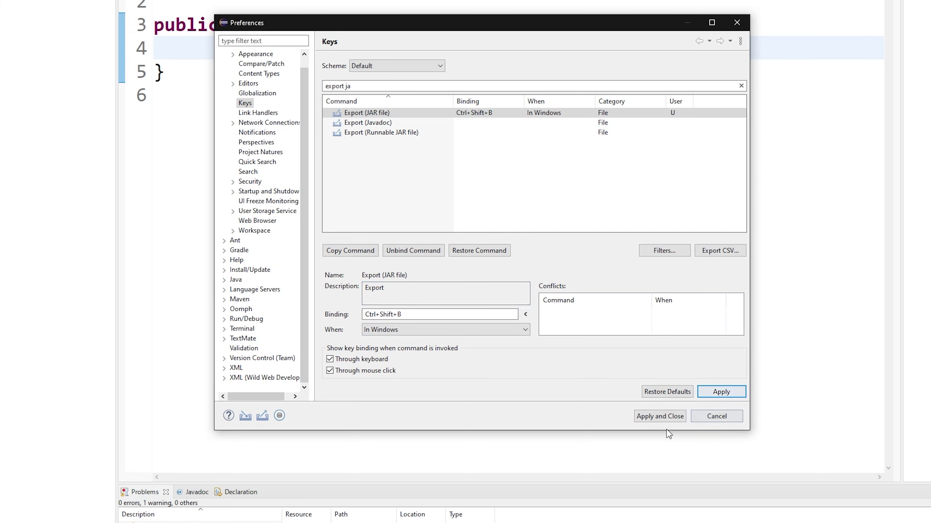
left_click(660, 417)
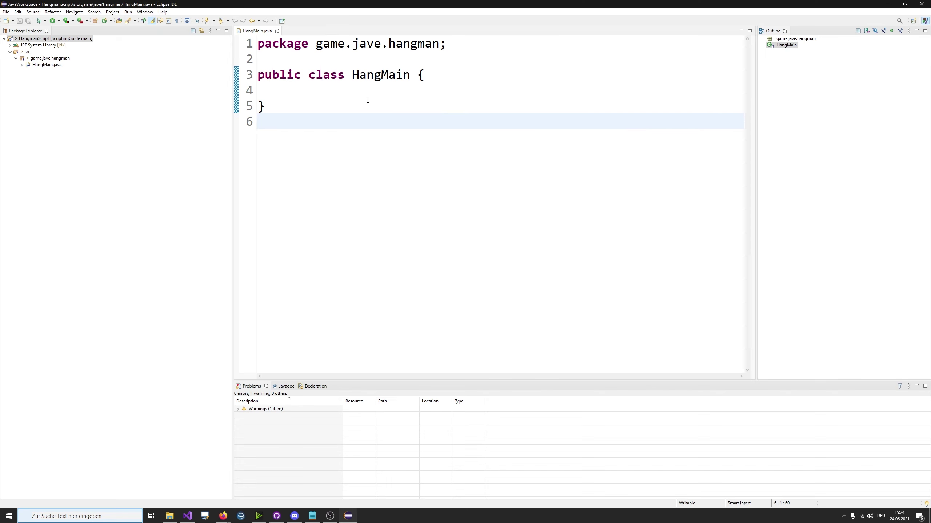
Start the JAR export from the HangMain code with Ctrl+Shift+B and select the HangmanScript project as the resources to export
left_click(368, 100)
left_click(354, 82)
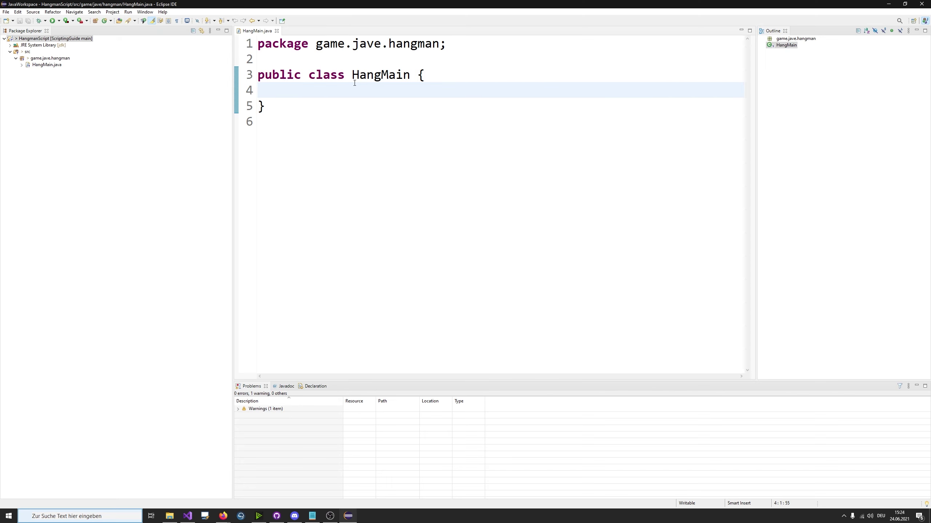
key("ctrl+shift+b")
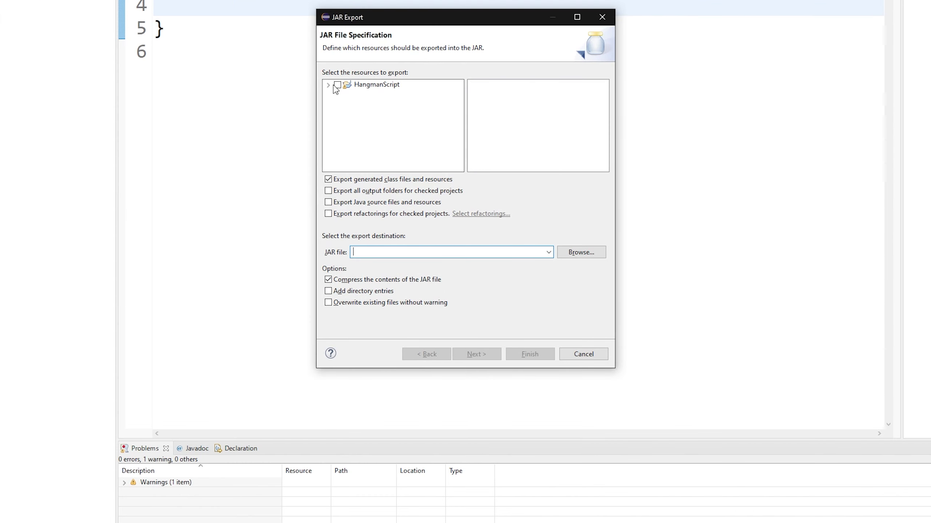
left_click(374, 144)
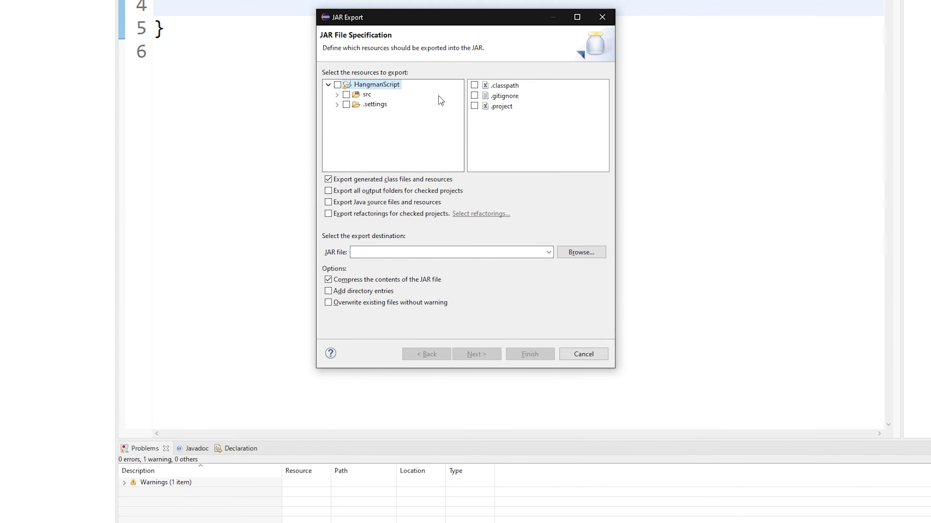
left_click(328, 85)
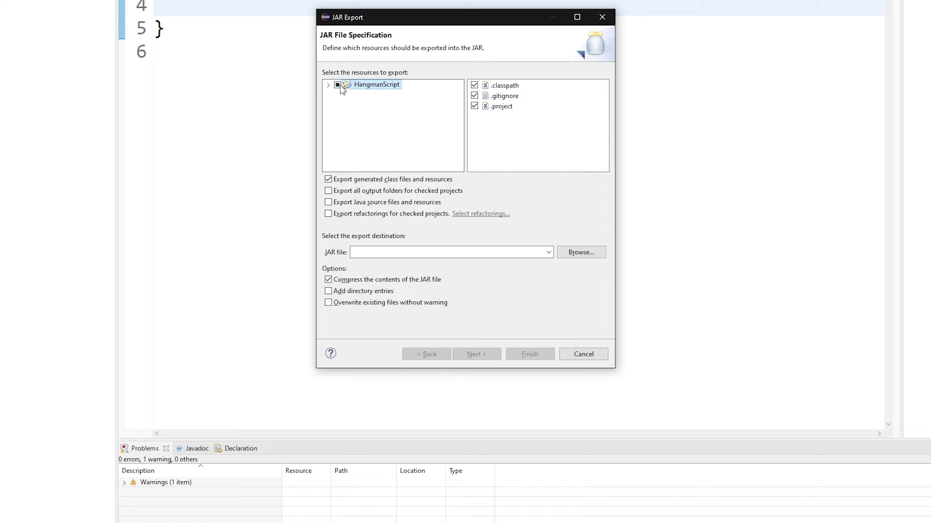
left_click(328, 86)
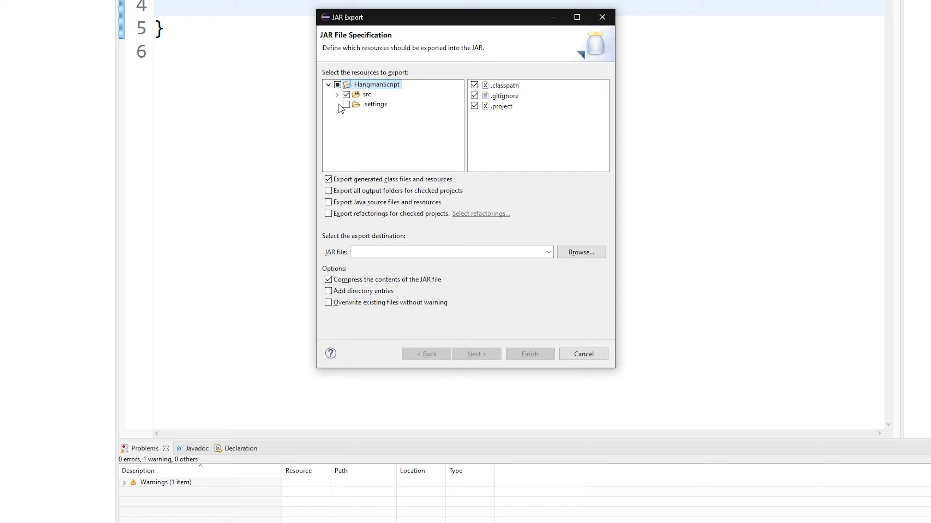
left_click(328, 84)
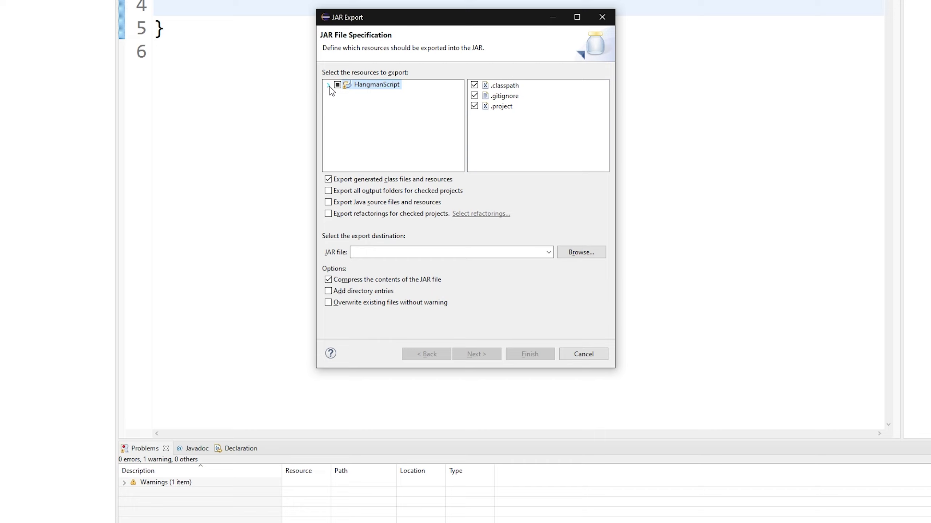
Set the export destination to HangmanScript.jar in the ScriptingGuide\CppFramework\bin\Debug folder
left_click(371, 251)
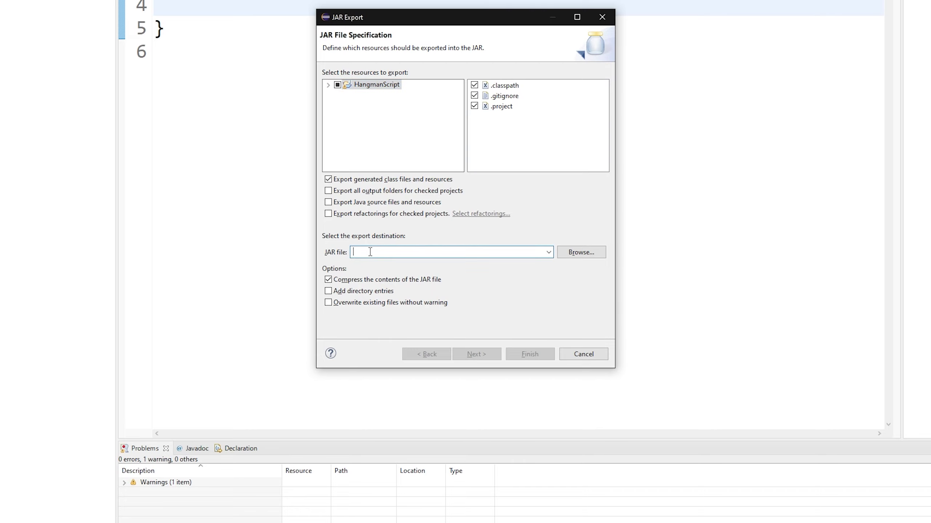
left_click(581, 253)
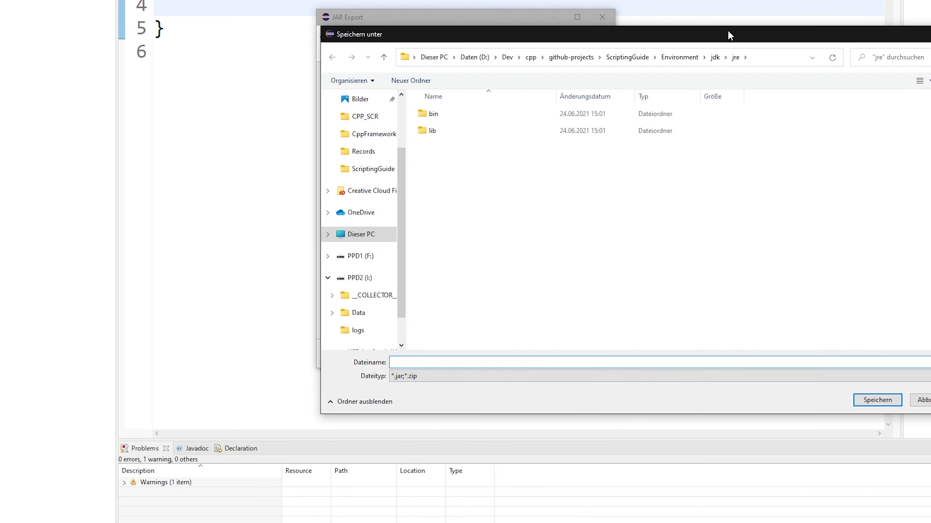
left_click_drag(727, 35, 678, 36)
left_click(589, 58)
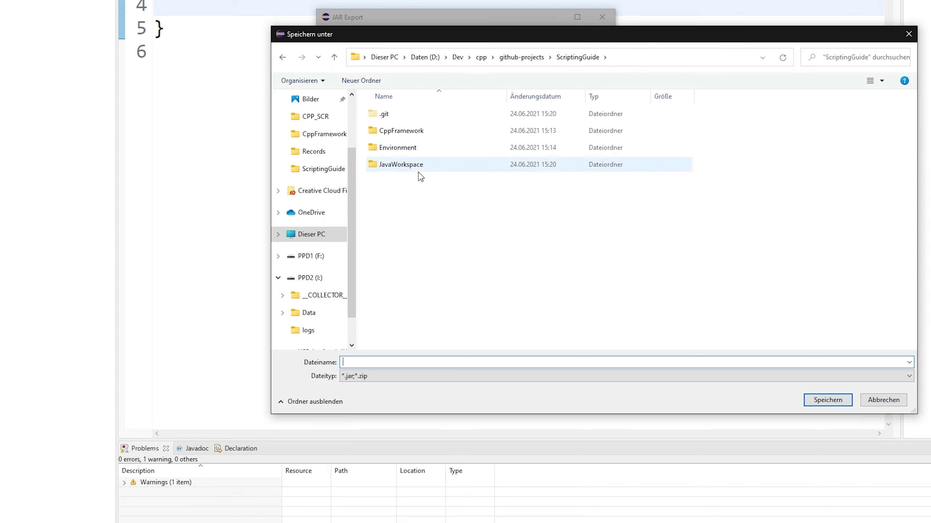
double_click(421, 132)
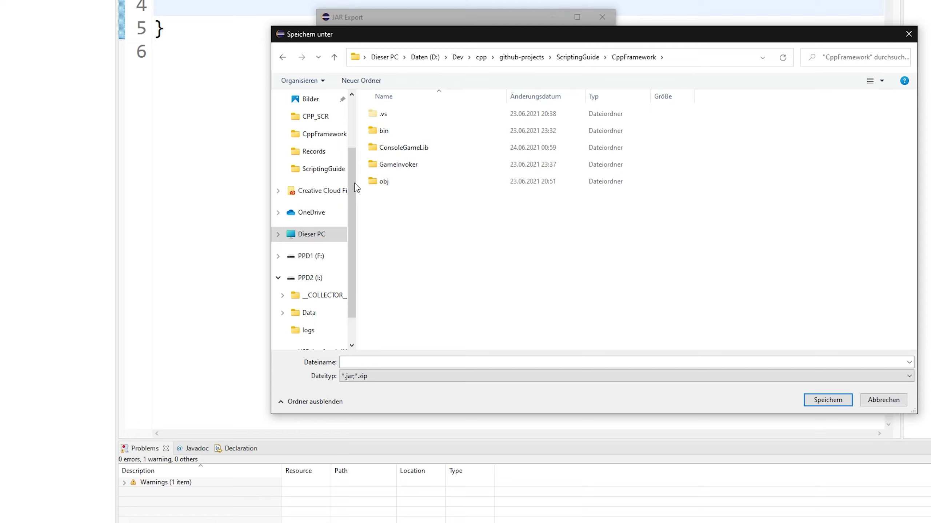
double_click(426, 135)
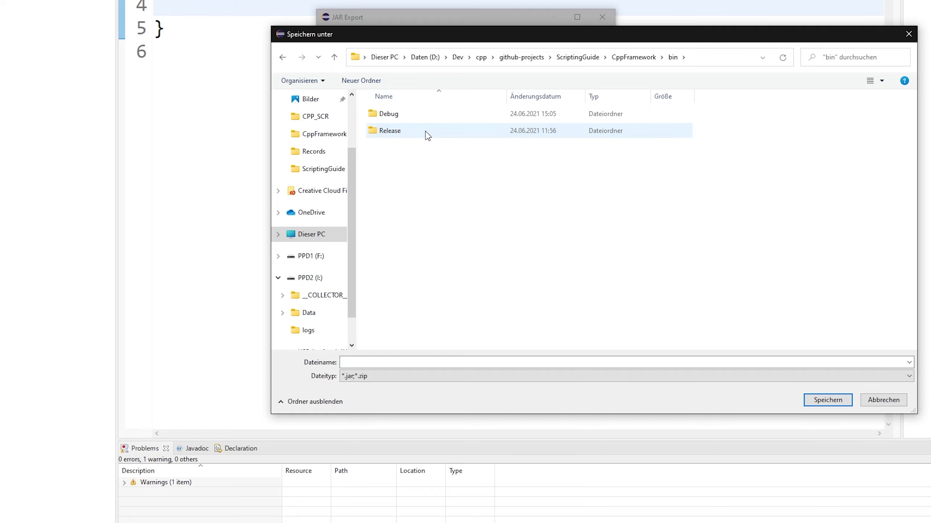
left_click(393, 119)
double_click(394, 120)
left_click(370, 363)
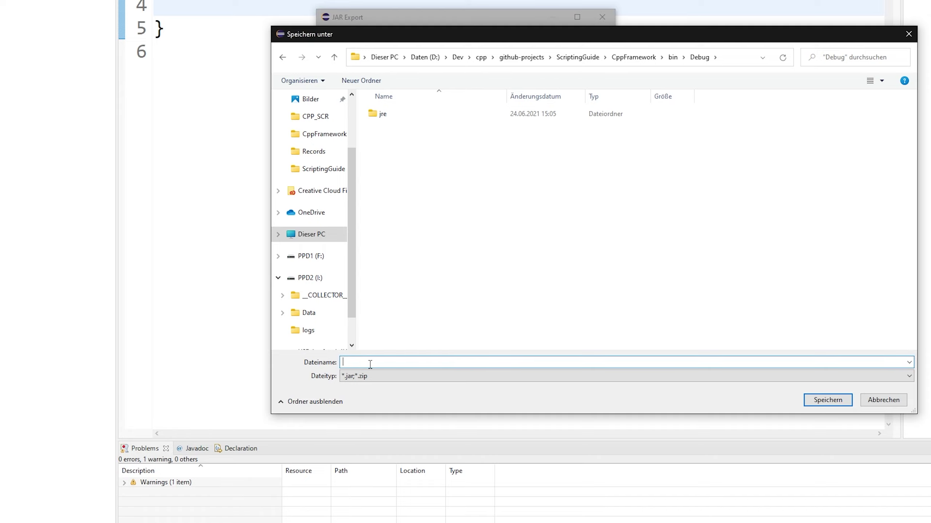
type("HangmanScript.jar")
key("Return")
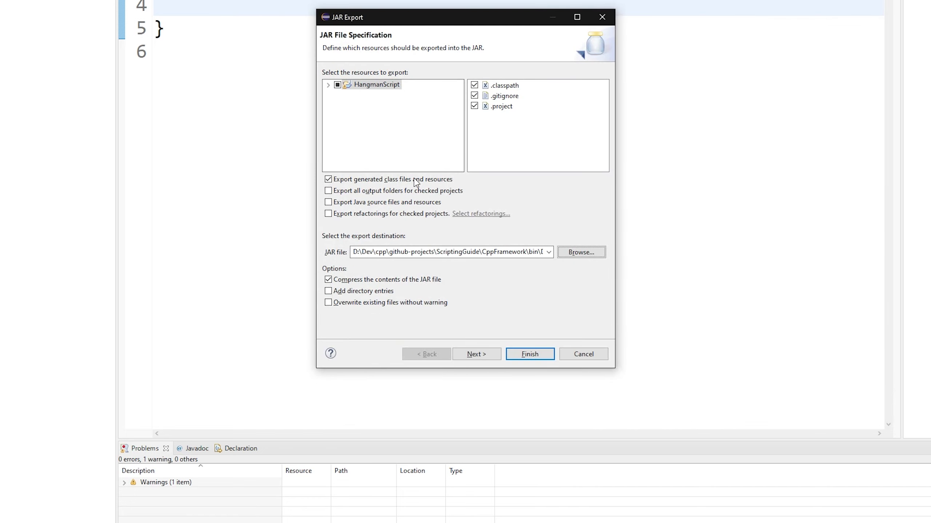
Check the end of the JAR destination path and complete the export
left_click(474, 251)
left_click(543, 251)
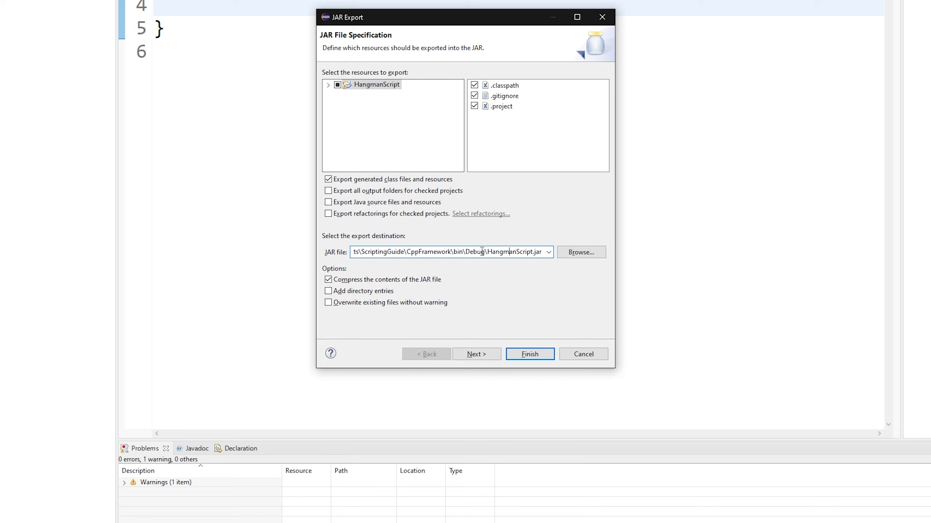
left_click_drag(496, 252, 542, 252)
left_click(530, 354)
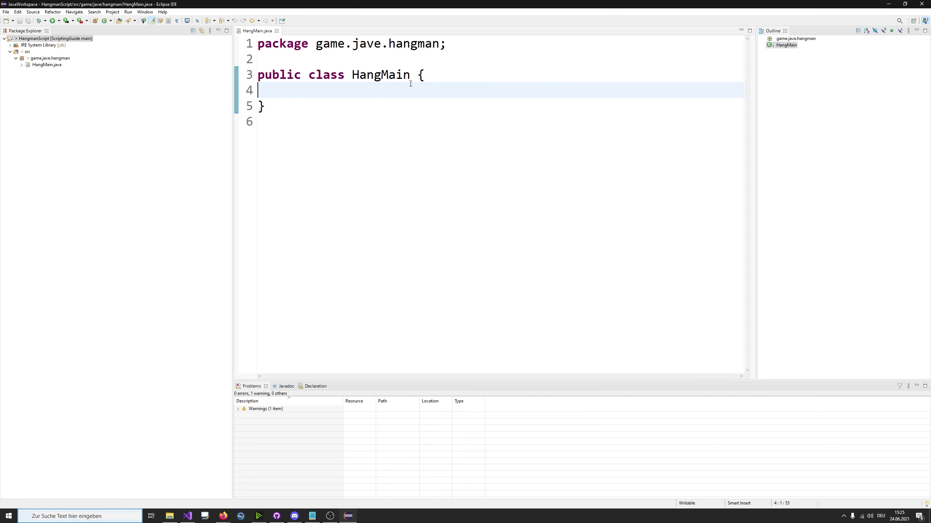
Export the HangmanScript project again to the same JAR file, with overwriting existing files without warning enabled
left_click_drag(410, 122, 330, 58)
left_click(311, 91)
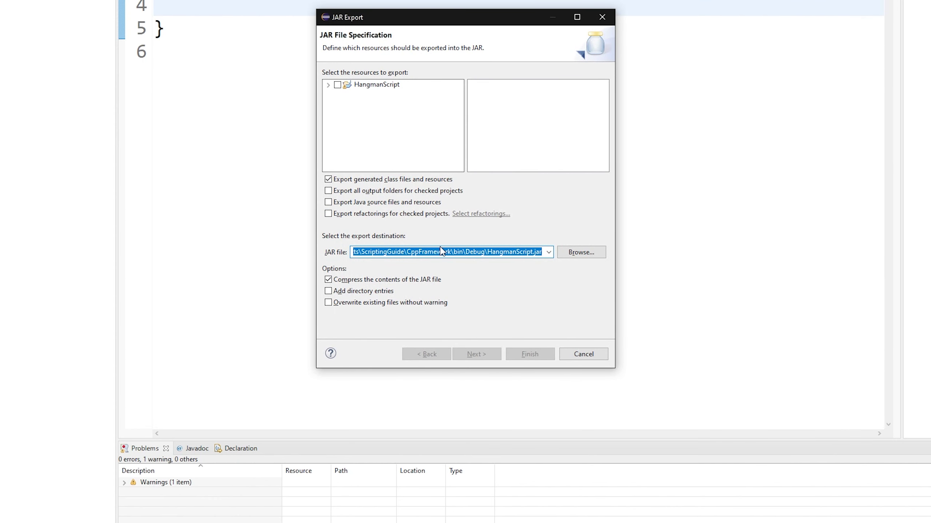
left_click(476, 252)
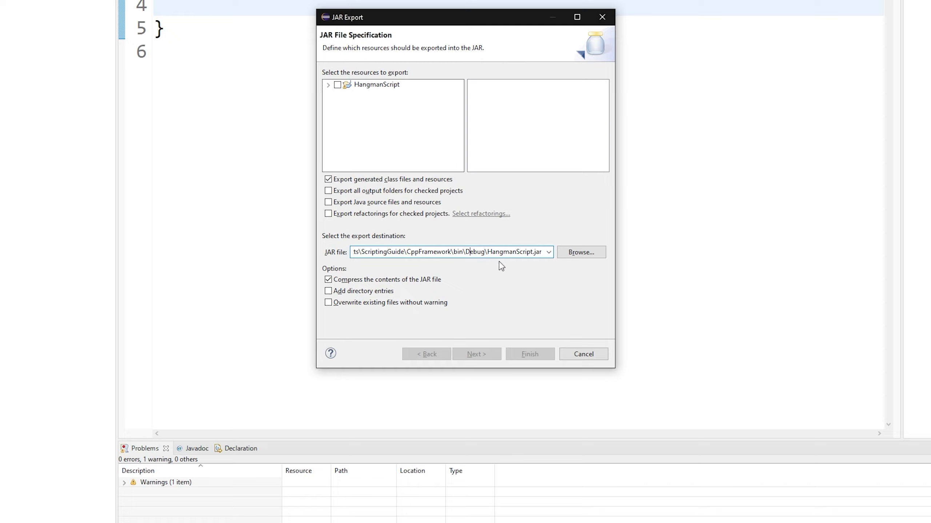
left_click(338, 86)
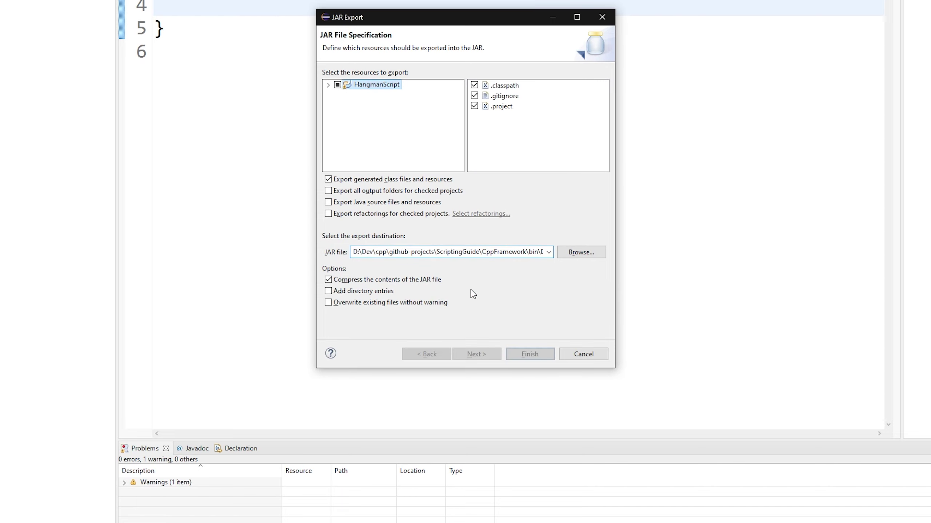
left_click(530, 354)
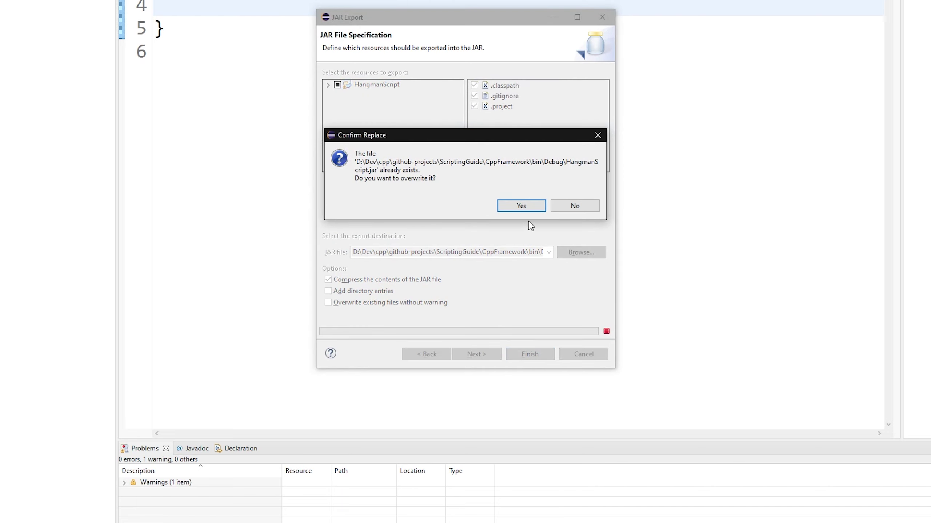
left_click(574, 206)
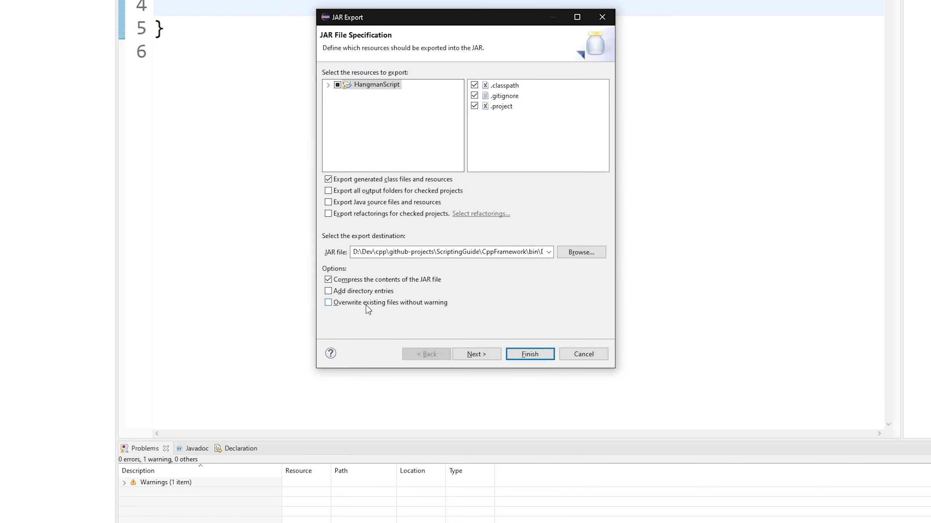
left_click(368, 307)
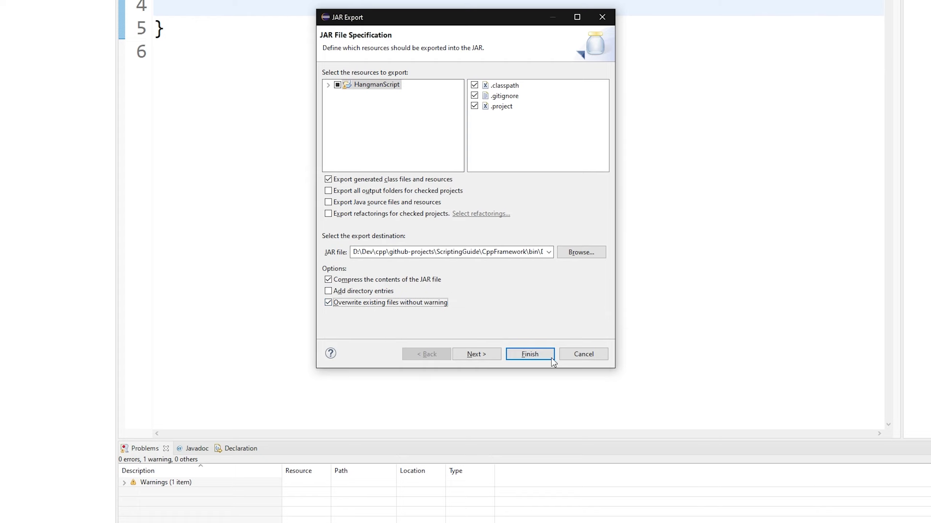
left_click(530, 354)
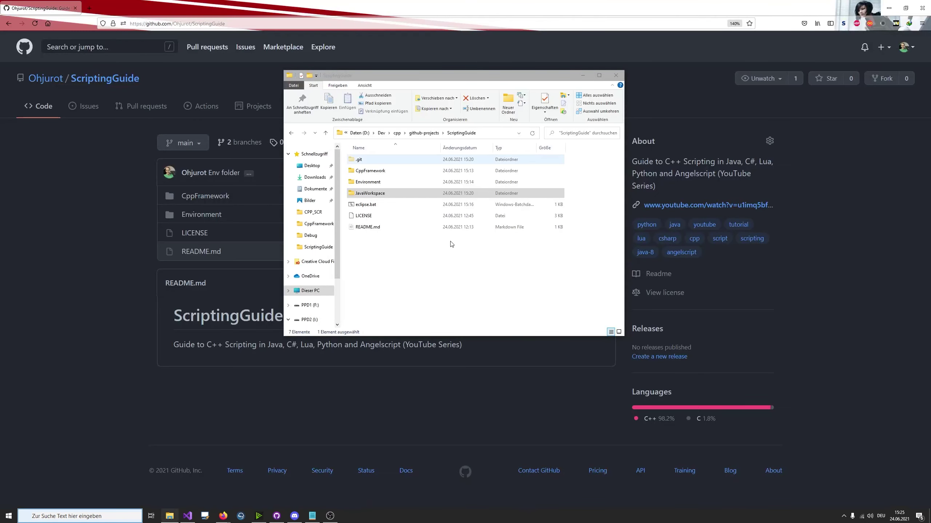
In File Explorer, go to CppFramework\bin\Debug inside ScriptingGuide and select the exported HangmanScript.jar
left_click(427, 259)
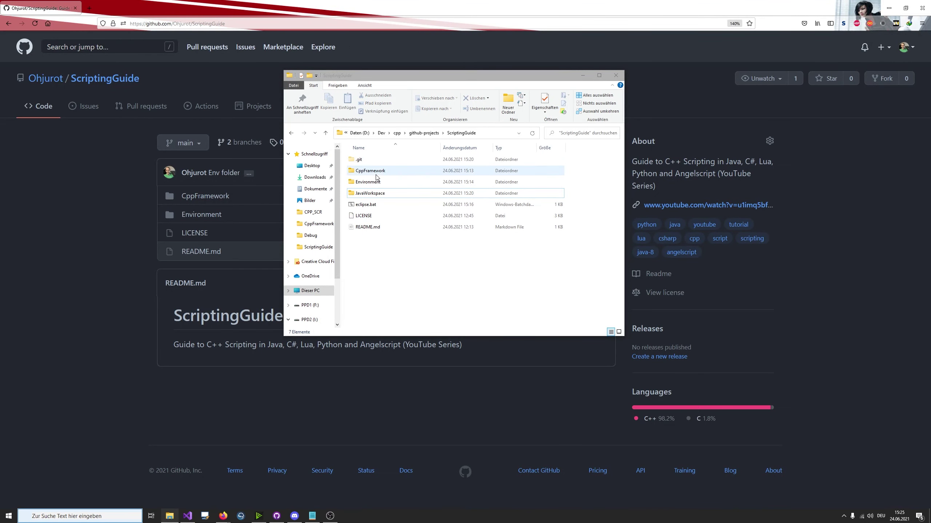
double_click(376, 173)
double_click(375, 169)
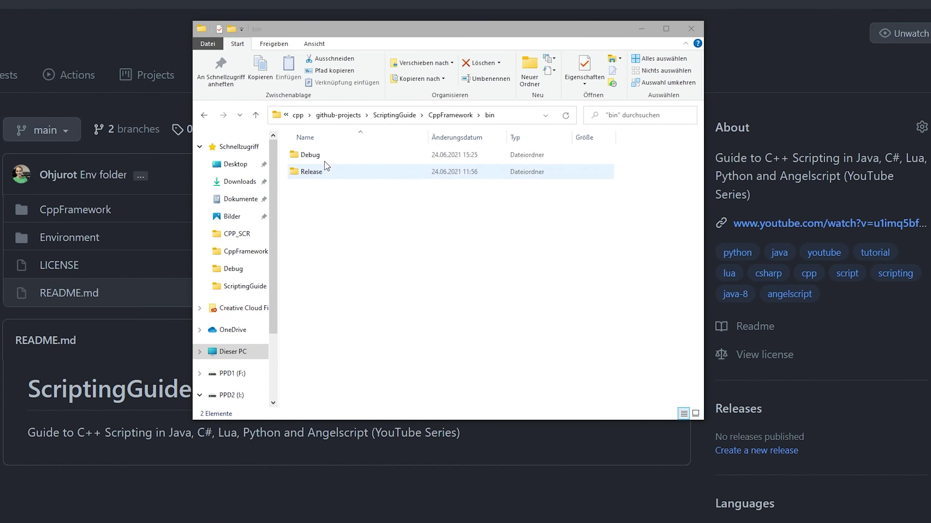
double_click(324, 158)
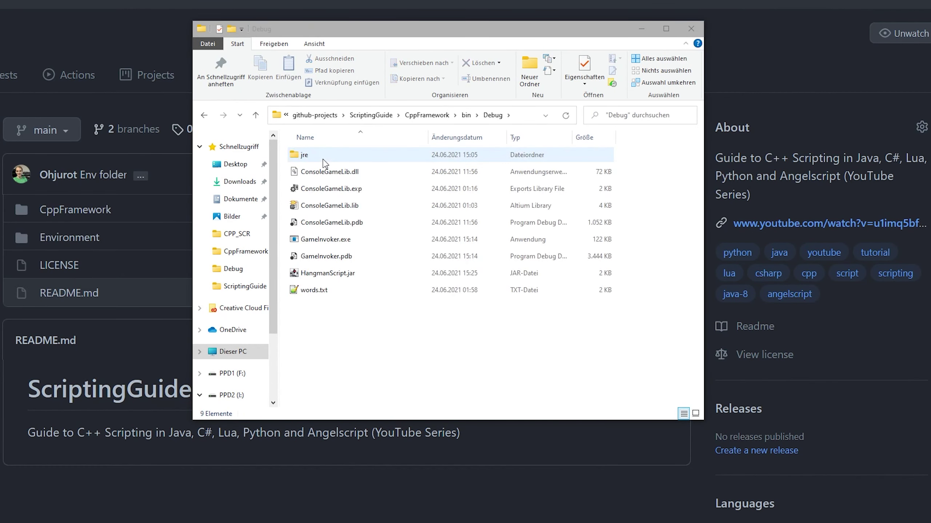
left_click(344, 273)
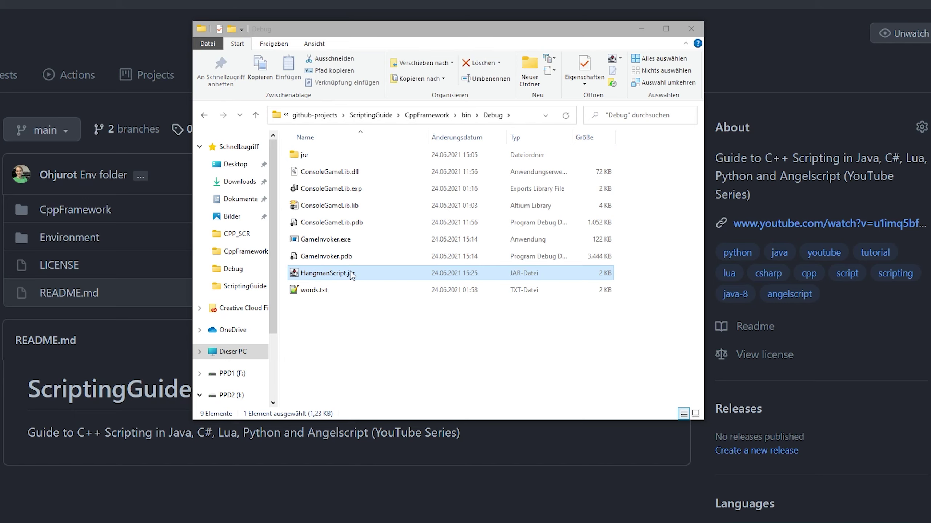